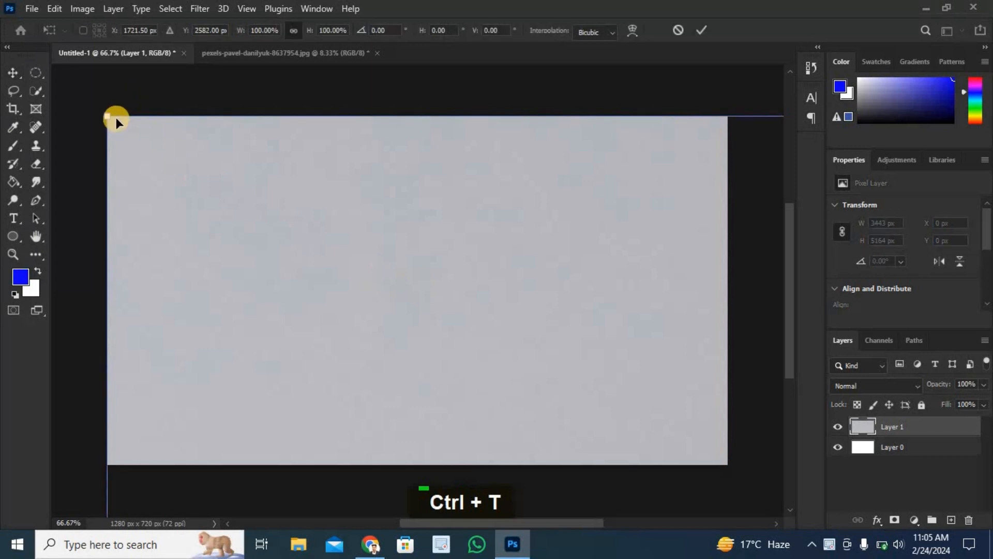
- Scale the woman's photo on Layer 1 down to about 11.3% so it fits inside the canvas
{"action": "left_click_drag", "start_coordinate": [106, 114], "coordinate": [362, 233]}
{"action": "scroll", "coordinate": [408, 308], "scroll_direction": "down", "scroll_amount": 8, "text": "alt"}
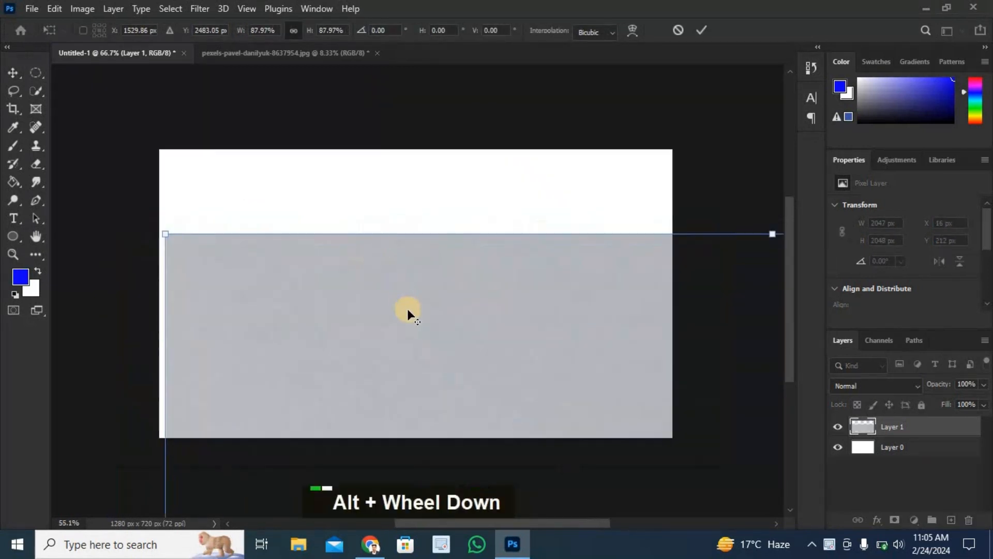
{"action": "scroll", "coordinate": [407, 308], "scroll_direction": "down", "scroll_amount": 2, "text": "alt"}
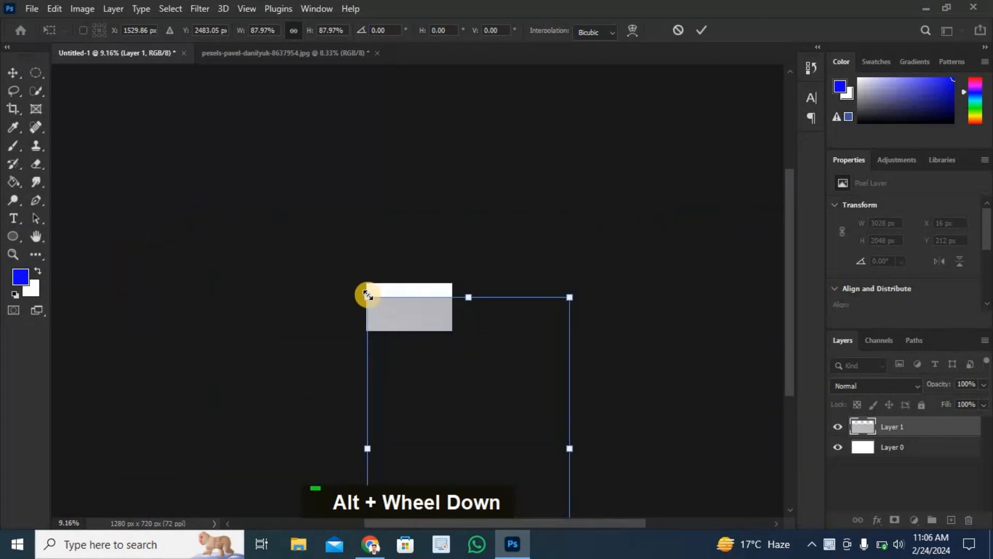
{"action": "left_click_drag", "start_coordinate": [367, 297], "coordinate": [409, 317]}
- Enlarge the woman's photo to about 20.6%, align it with the canvas's right edge, and apply the transform
{"action": "scroll", "coordinate": [406, 308], "scroll_direction": "up", "scroll_amount": 6, "text": "alt"}
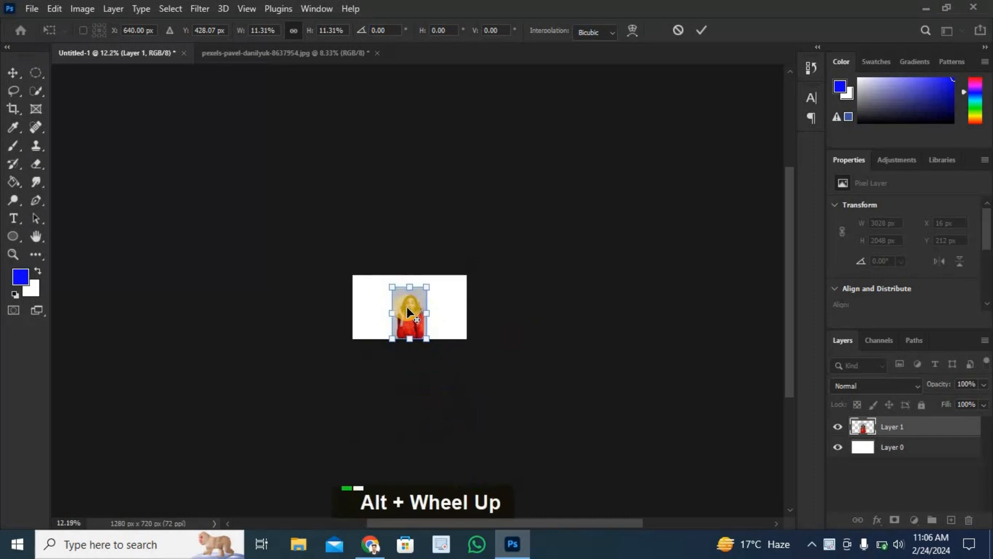
{"action": "scroll", "coordinate": [407, 309], "scroll_direction": "up", "scroll_amount": 2, "text": "alt"}
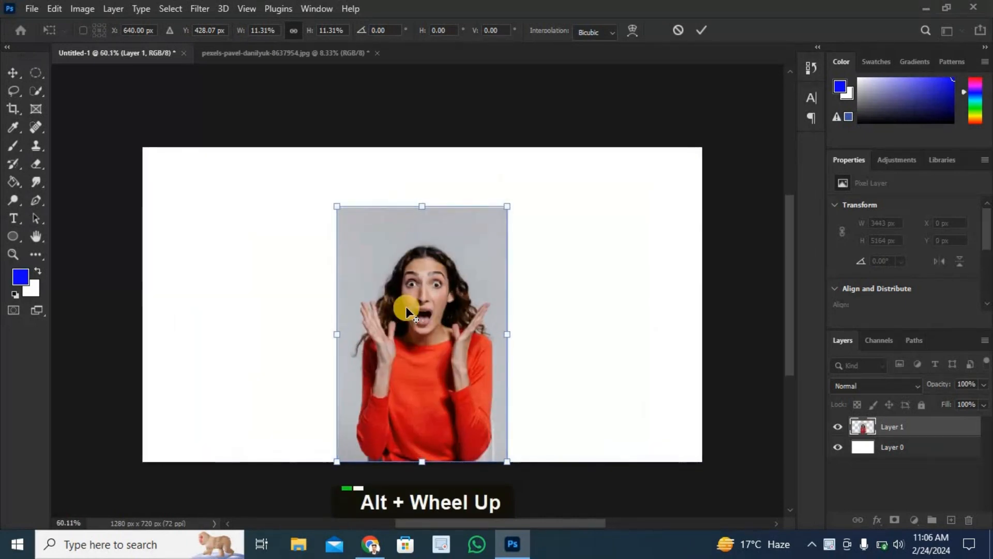
{"action": "left_click_drag", "start_coordinate": [458, 322], "coordinate": [581, 332]}
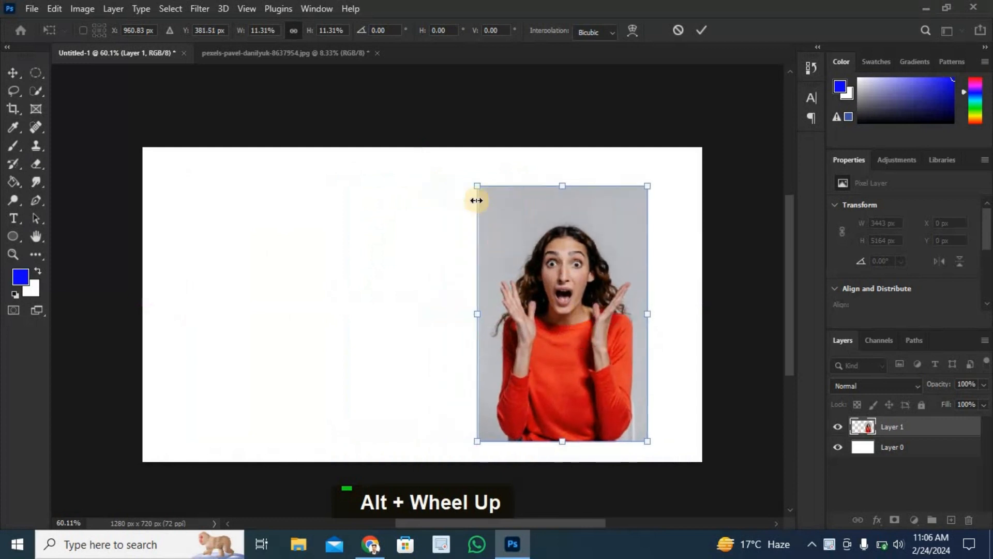
{"action": "left_click_drag", "start_coordinate": [475, 182], "coordinate": [355, 93]}
{"action": "left_click_drag", "start_coordinate": [551, 259], "coordinate": [598, 345]}
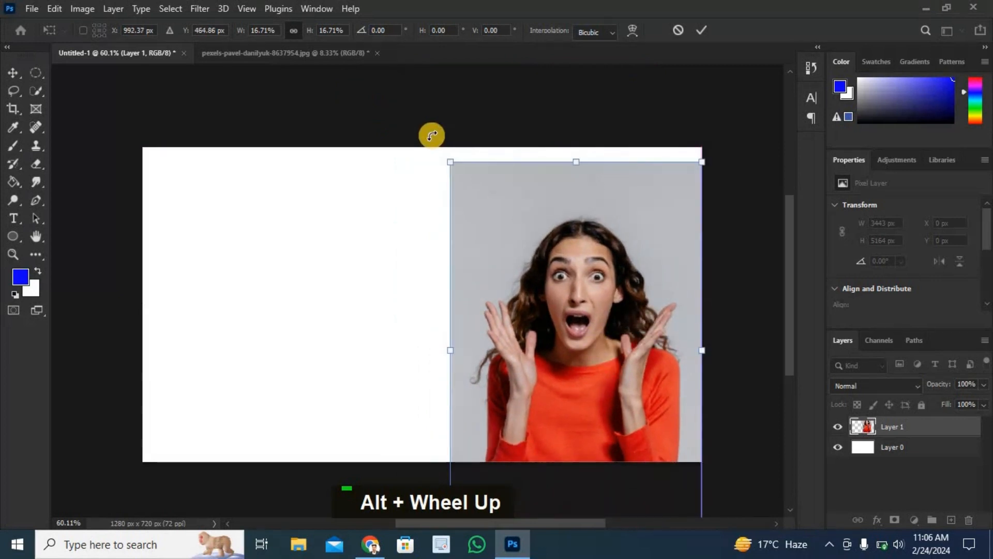
{"action": "left_click_drag", "start_coordinate": [453, 163], "coordinate": [349, 105]}
{"action": "left_click_drag", "start_coordinate": [571, 241], "coordinate": [574, 264]}
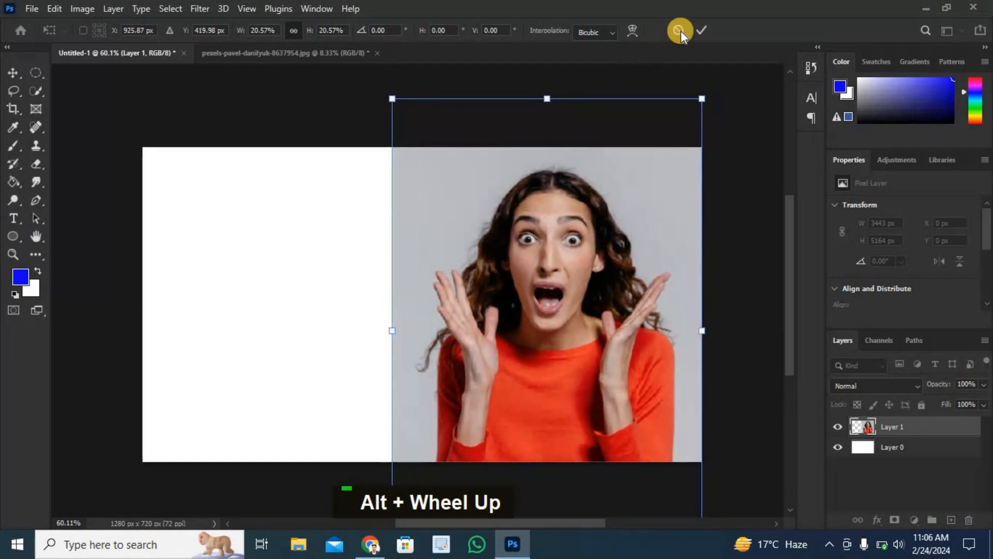
{"action": "left_click", "coordinate": [702, 29]}
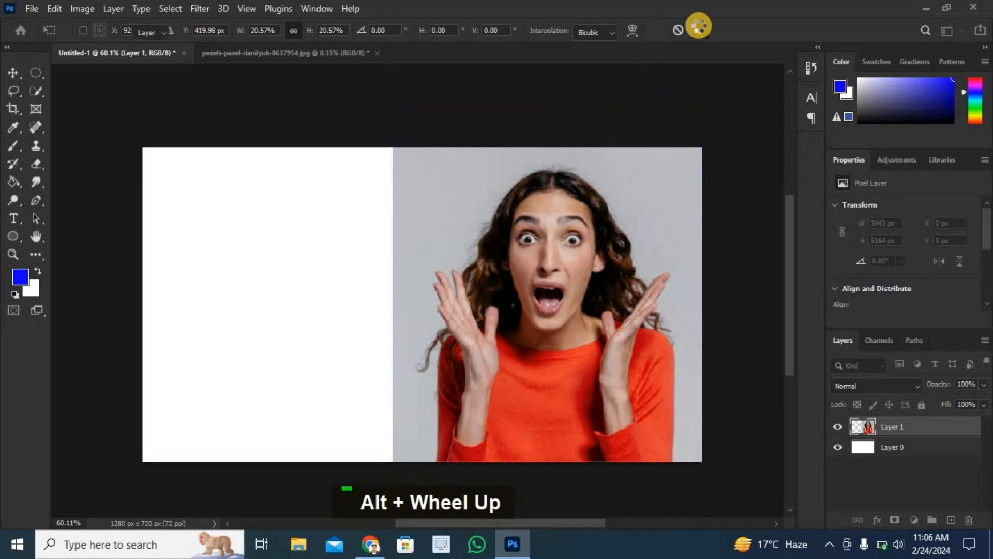
- Select the woman as the subject of Layer 1 and hide her grey backdrop with a layer mask
{"action": "left_click", "coordinate": [177, 9]}
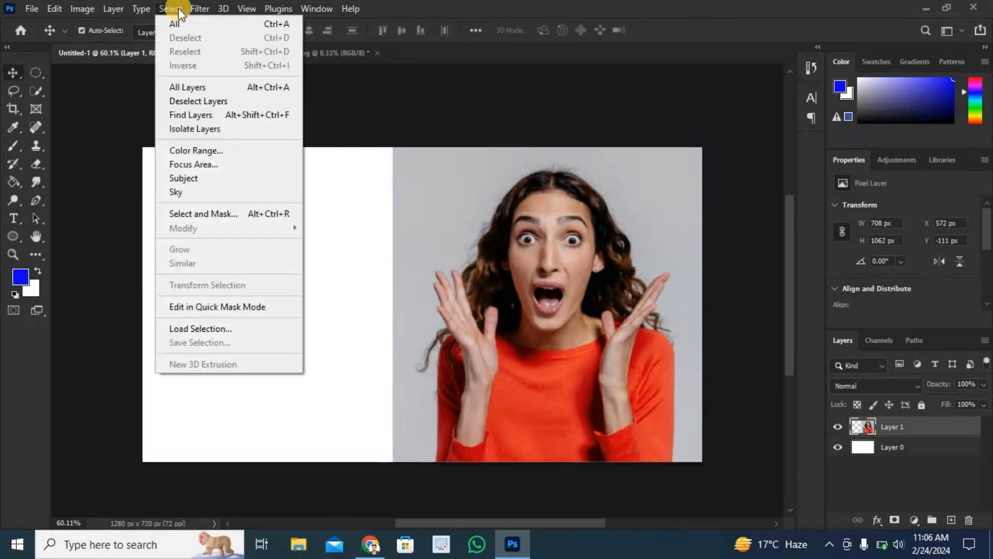
{"action": "left_click", "coordinate": [202, 179]}
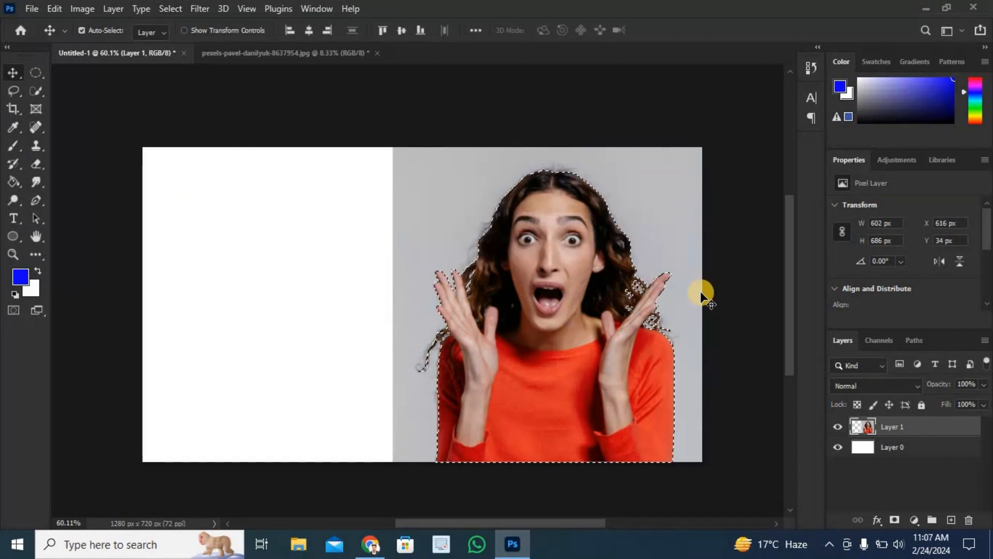
{"action": "left_click", "coordinate": [895, 519]}
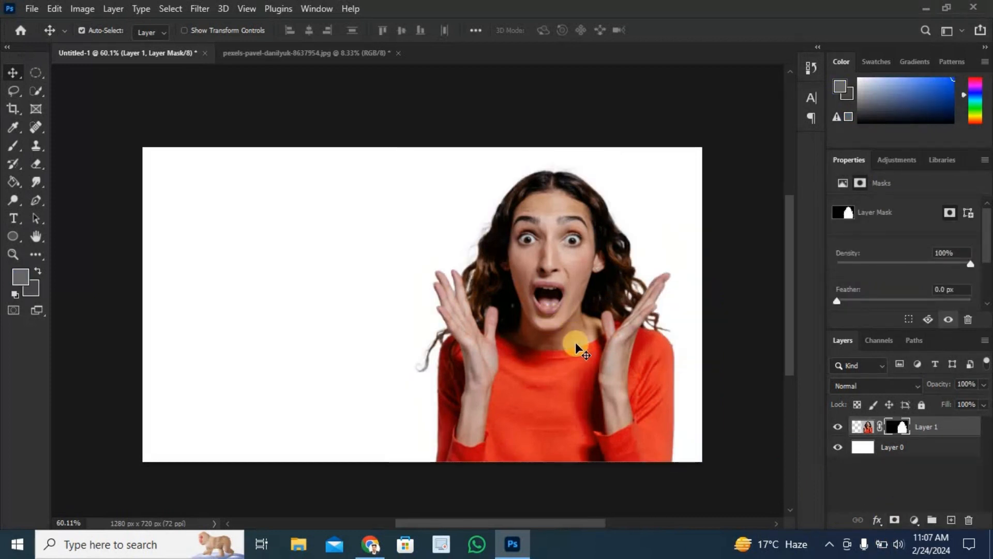
- Make the white Layer 0 active and open the Pexels clothing-store photo ending in 1488467 from Downloads
{"action": "left_click", "coordinate": [286, 268]}
{"action": "key", "text": "ctrl+o"}
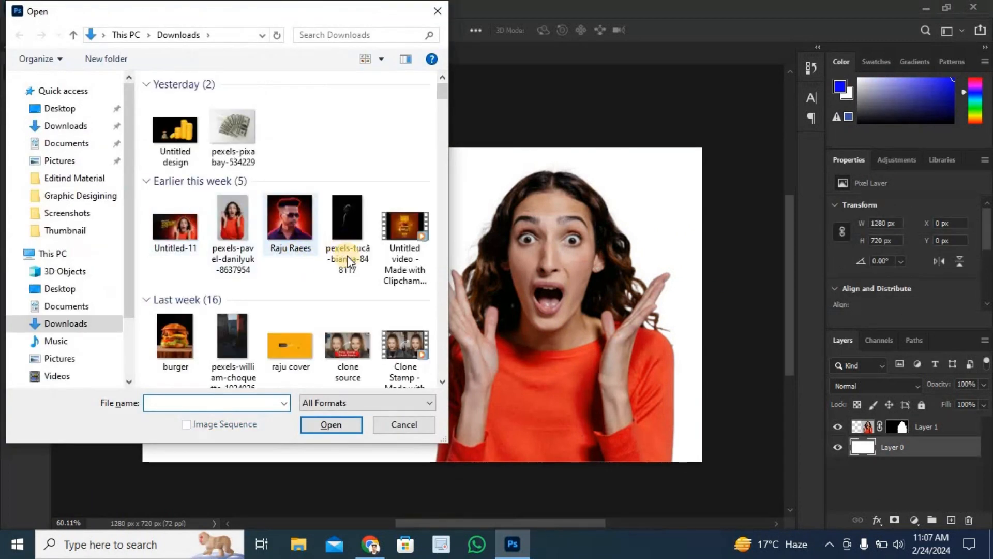
{"action": "scroll", "coordinate": [357, 232], "scroll_direction": "down", "scroll_amount": 6}
{"action": "left_click", "coordinate": [364, 221]}
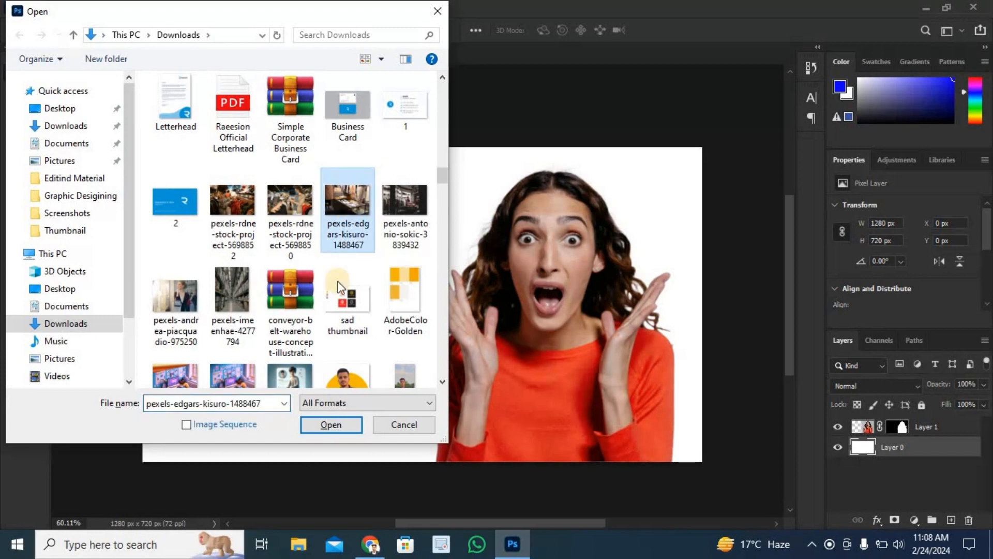
{"action": "left_click", "coordinate": [328, 424]}
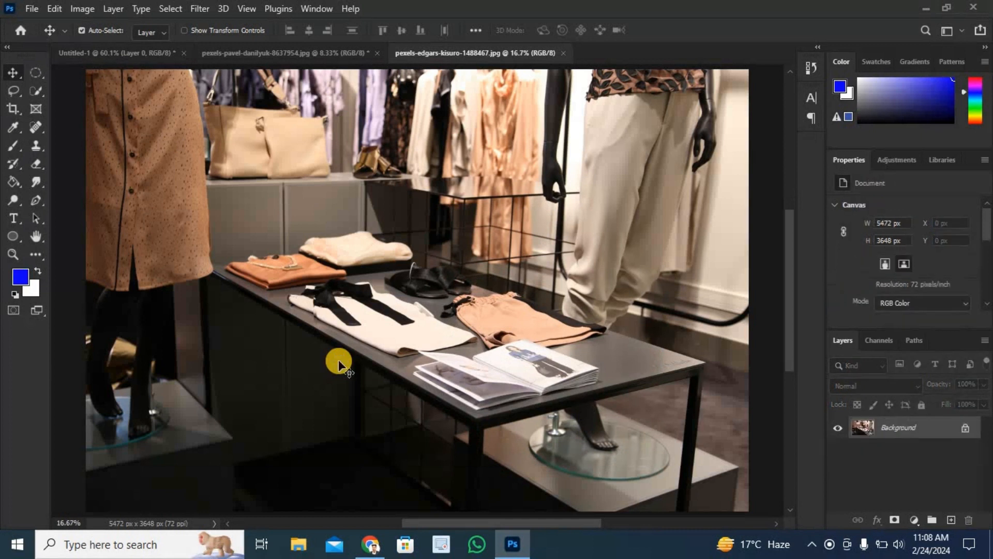
- Copy the whole clothing-store photo and paste it into Untitled-1 directly above Layer 0
{"action": "key", "text": "ctrl+a"}
{"action": "key", "text": "ctrl+c"}
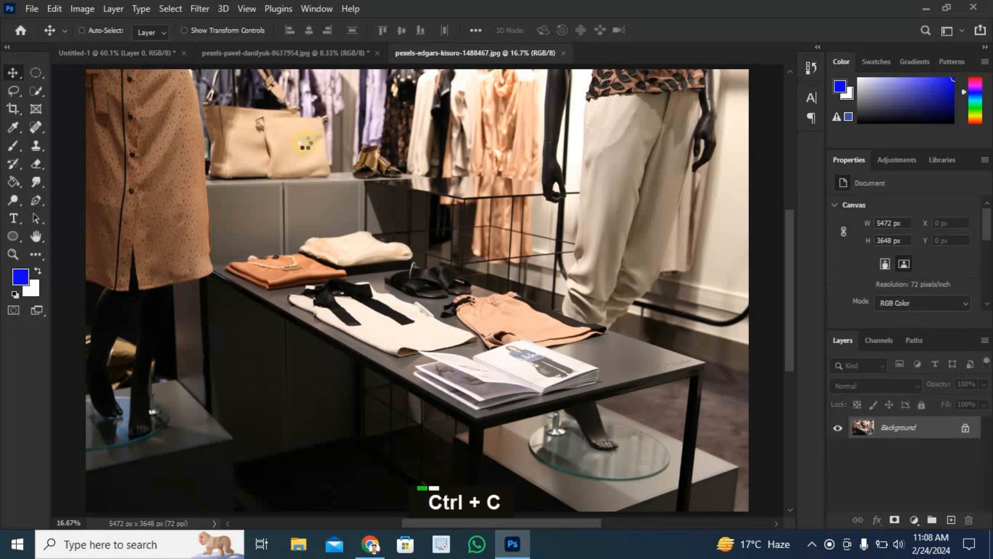
{"action": "left_click", "coordinate": [306, 55]}
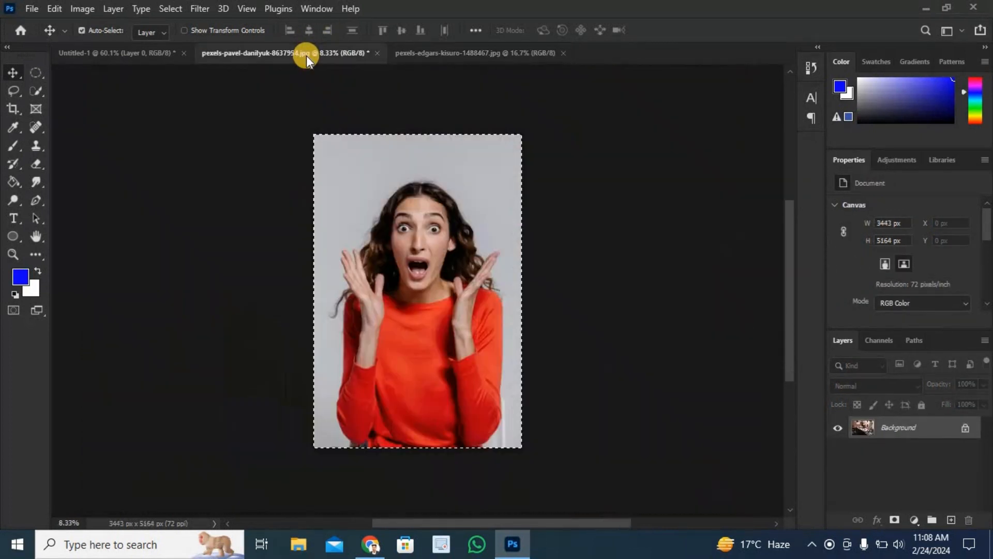
{"action": "left_click", "coordinate": [125, 56]}
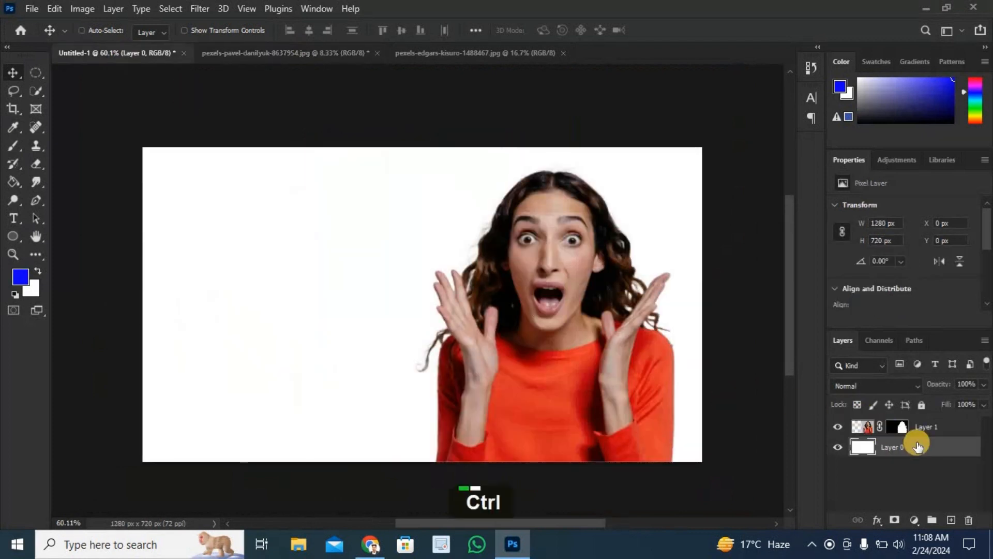
{"action": "key", "text": "ctrl+v"}
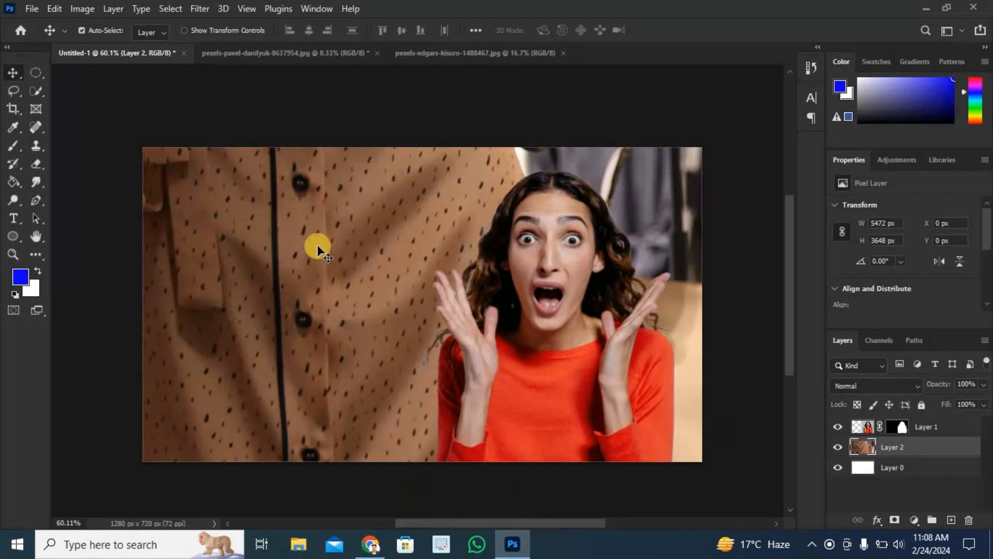
- Scale the pasted store photo down to about 21.1% and move it onto the canvas behind the woman
{"action": "key", "text": "ctrl+t"}
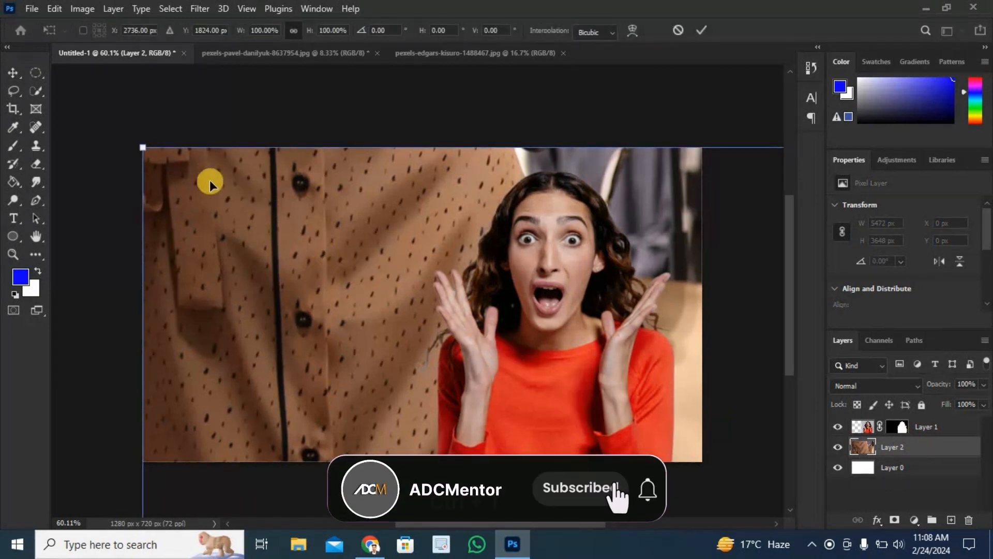
{"action": "left_click_drag", "start_coordinate": [139, 144], "coordinate": [163, 191]}
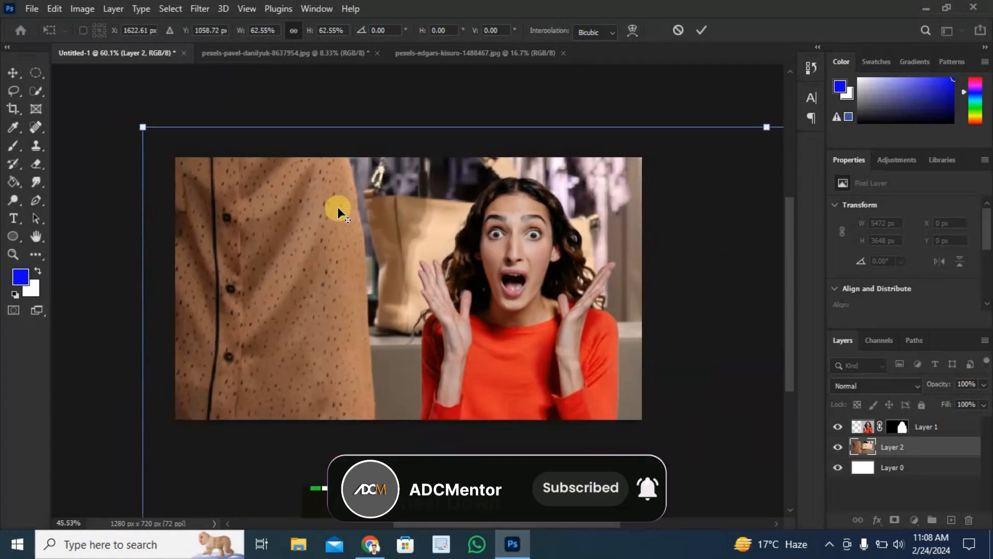
{"action": "scroll", "coordinate": [337, 207], "scroll_direction": "down", "scroll_amount": 8}
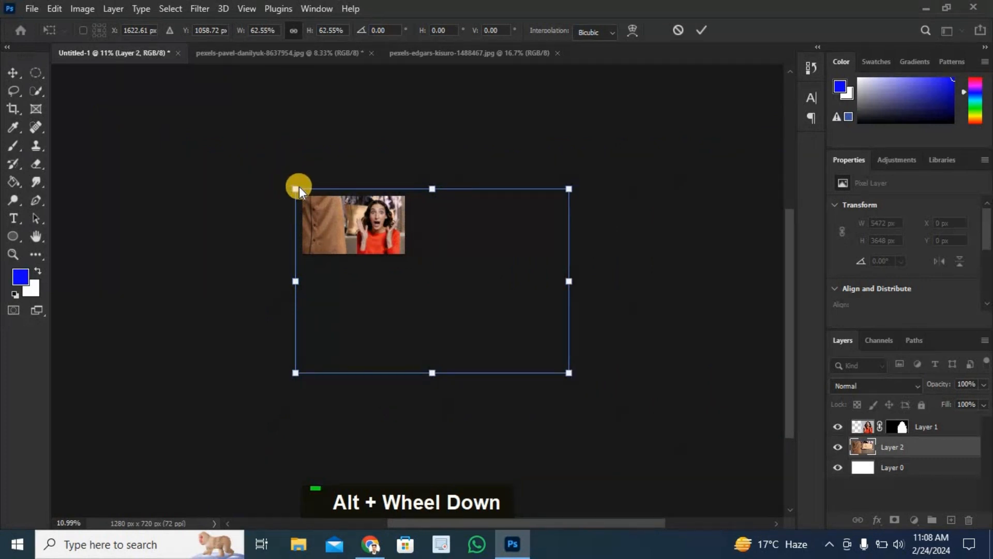
{"action": "left_click_drag", "start_coordinate": [296, 189], "coordinate": [479, 311]}
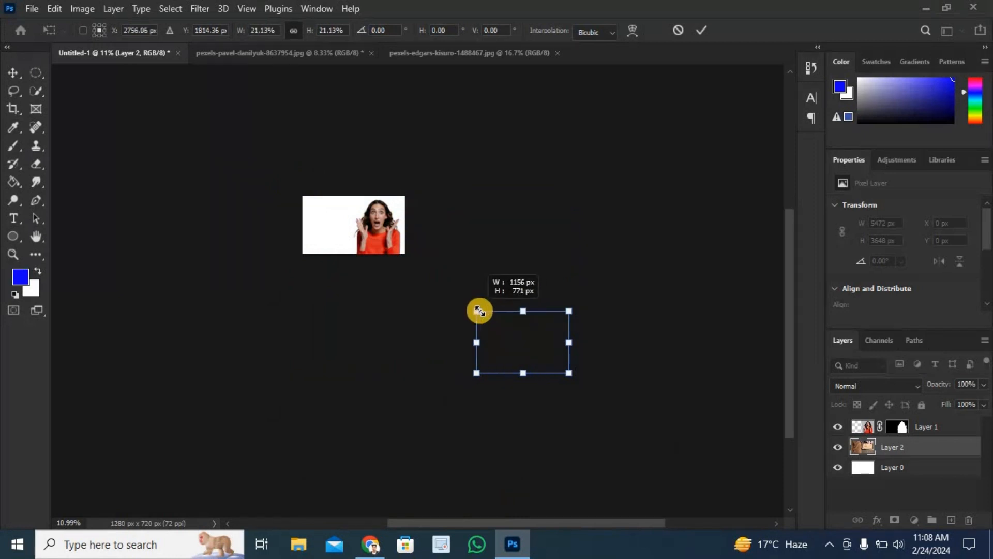
{"action": "left_click_drag", "start_coordinate": [538, 339], "coordinate": [372, 228]}
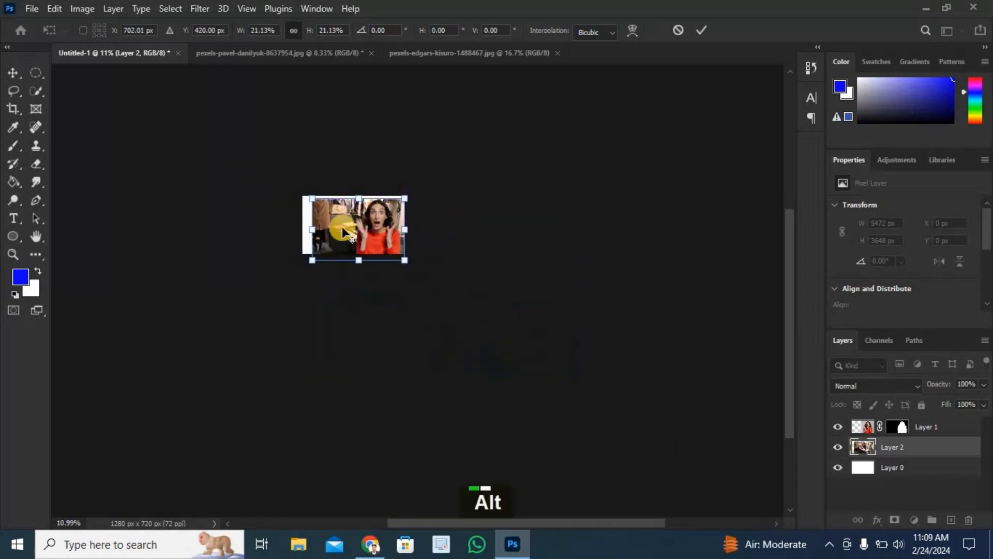
- Align the store photo with the canvas's left edge, widen it proportionally to the full 1280 px canvas width, and apply the transform
{"action": "scroll", "coordinate": [342, 226], "scroll_direction": "up", "scroll_amount": 6}
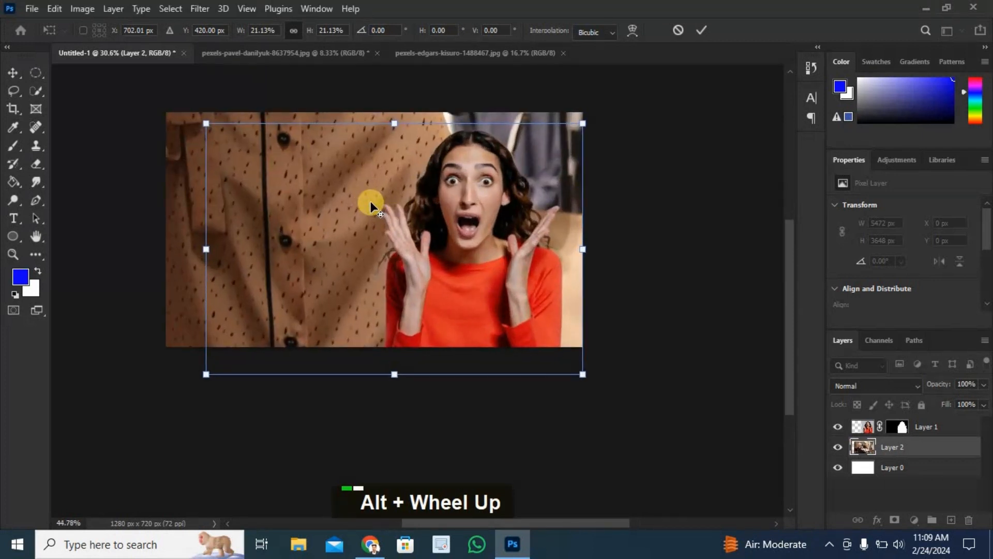
{"action": "scroll", "coordinate": [371, 200], "scroll_direction": "up", "scroll_amount": 2}
{"action": "scroll", "coordinate": [379, 181], "scroll_direction": "up", "scroll_amount": 1}
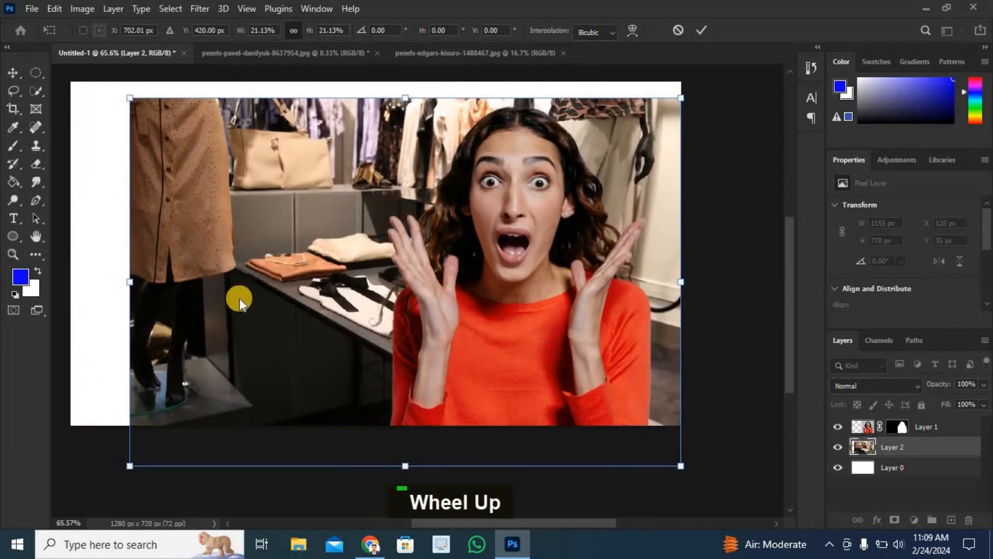
{"action": "mouse_move", "coordinate": [203, 268]}
{"action": "left_mouse_down"}
{"action": "mouse_move", "coordinate": [188, 259]}
{"action": "mouse_move", "coordinate": [186, 267]}
{"action": "left_mouse_up"}
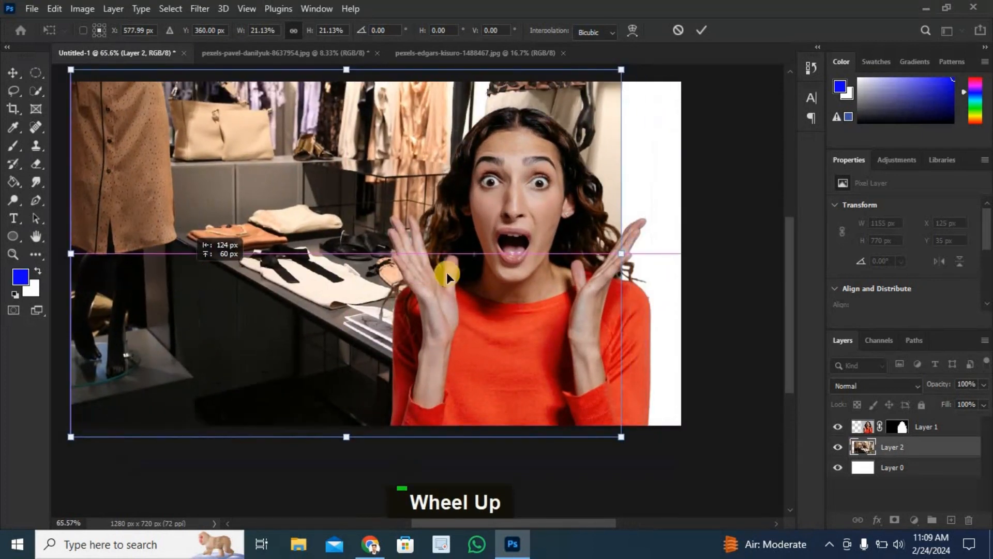
{"action": "left_click_drag", "start_coordinate": [622, 254], "coordinate": [683, 263]}
{"action": "scroll", "coordinate": [523, 252], "scroll_direction": "up", "scroll_amount": 2}
{"action": "scroll", "coordinate": [514, 277], "scroll_direction": "left", "scroll_amount": 2}
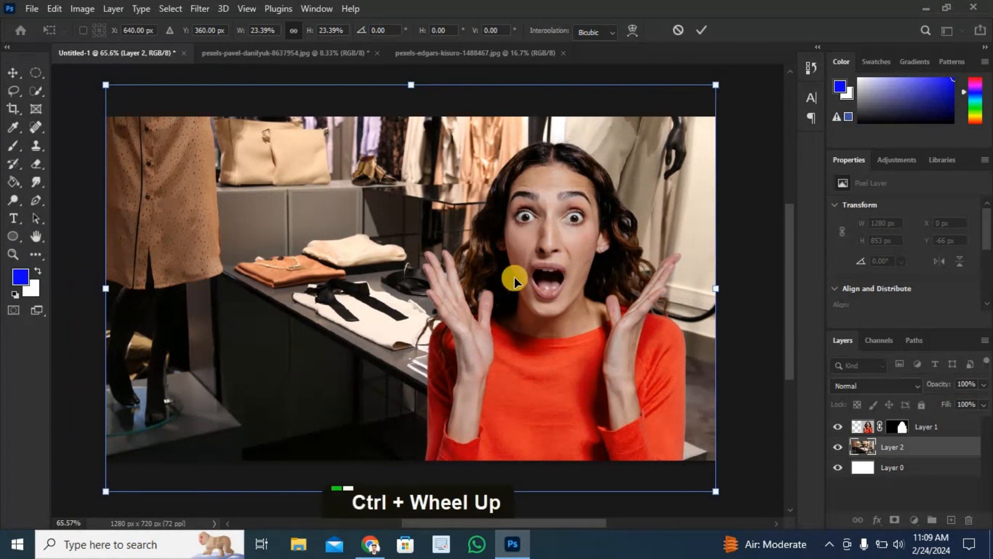
{"action": "left_click", "coordinate": [706, 34]}
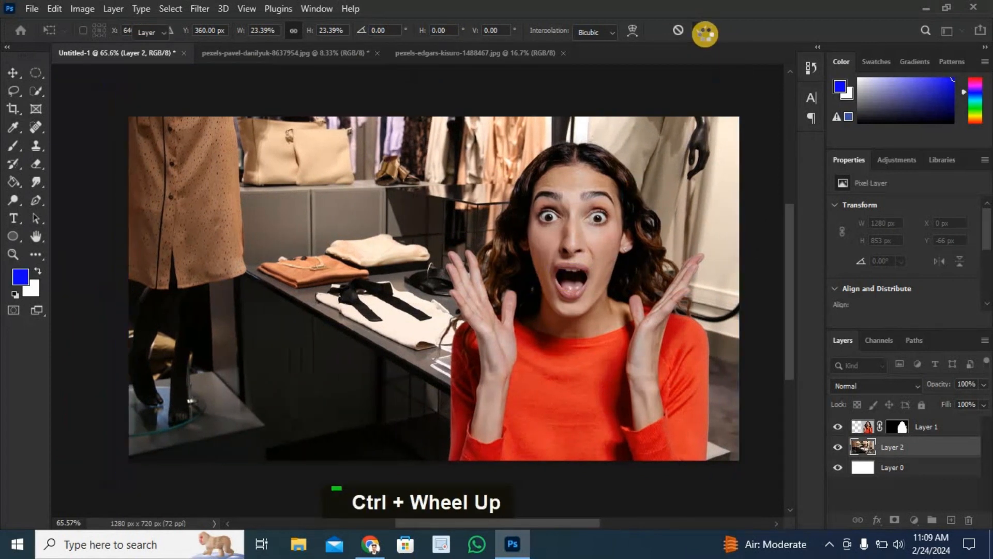
{"action": "key", "text": "ctrl+z"}
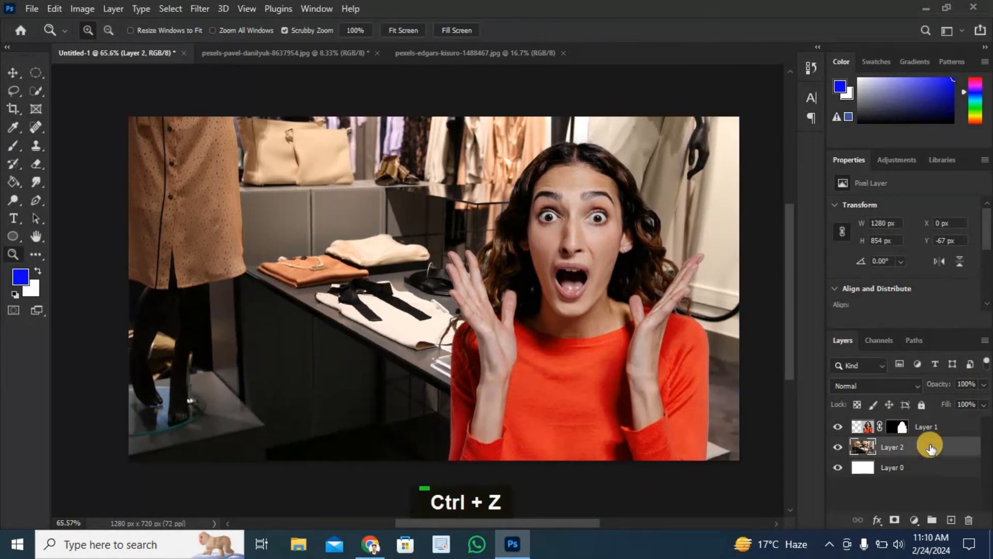
- Add an Exposure adjustment layer above the store photo with Exposure set to -8
{"action": "left_click", "coordinate": [913, 520]}
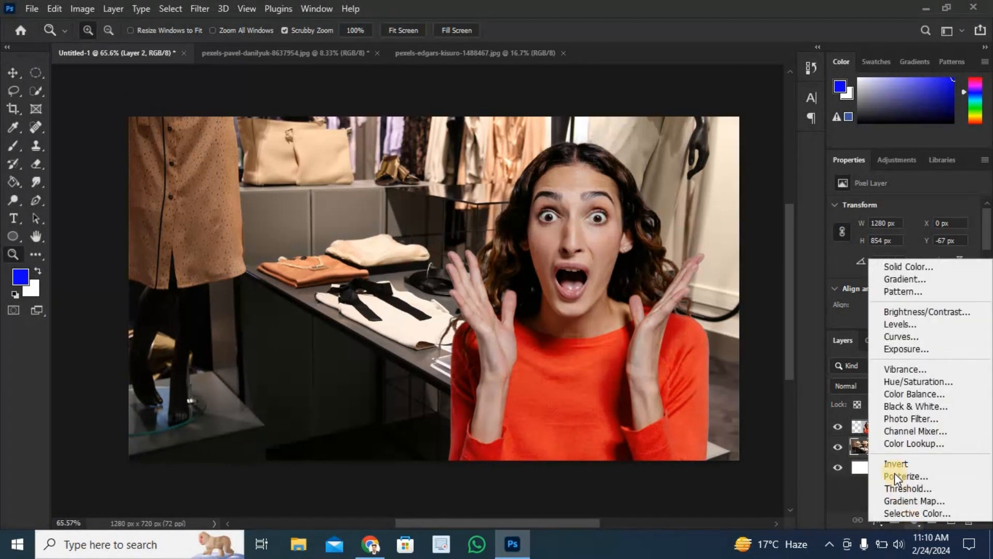
{"action": "left_click", "coordinate": [894, 352]}
{"action": "left_click", "coordinate": [953, 226]}
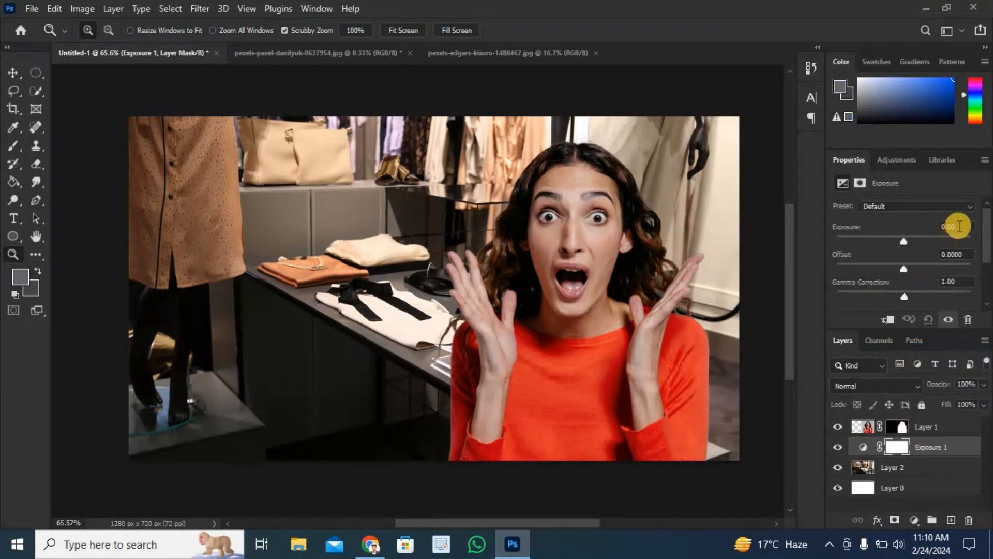
{"action": "double_click", "coordinate": [942, 226]}
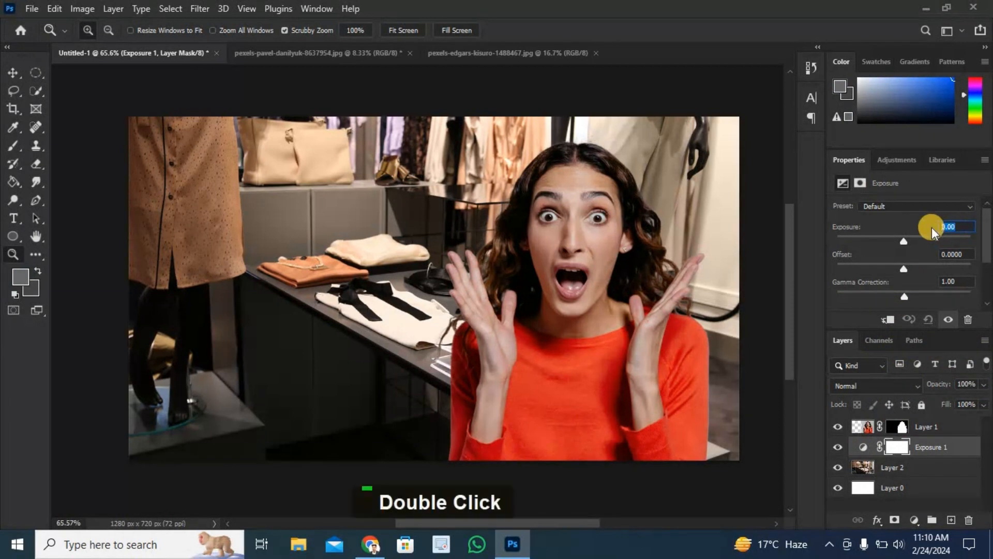
{"action": "type", "text": "-8"}
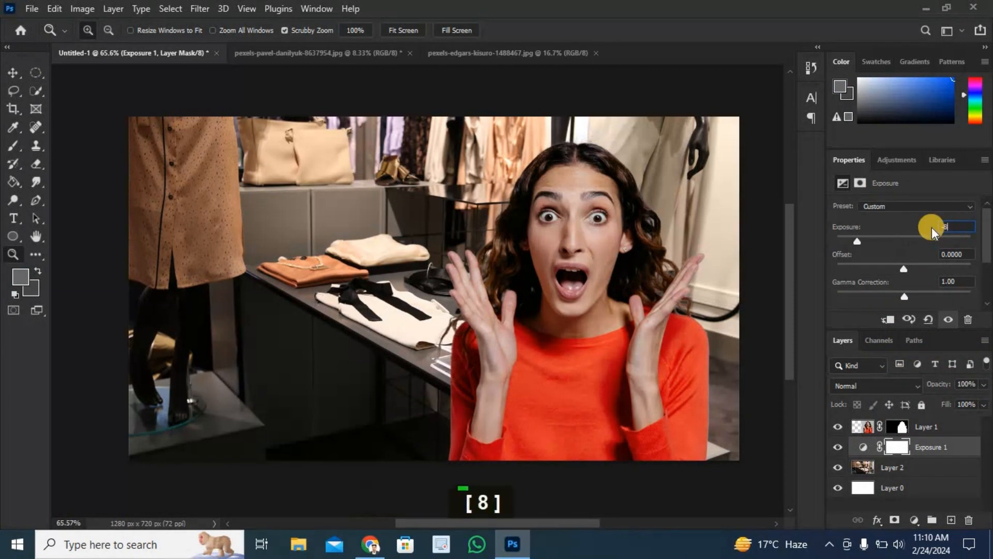
{"action": "key", "text": "Return"}
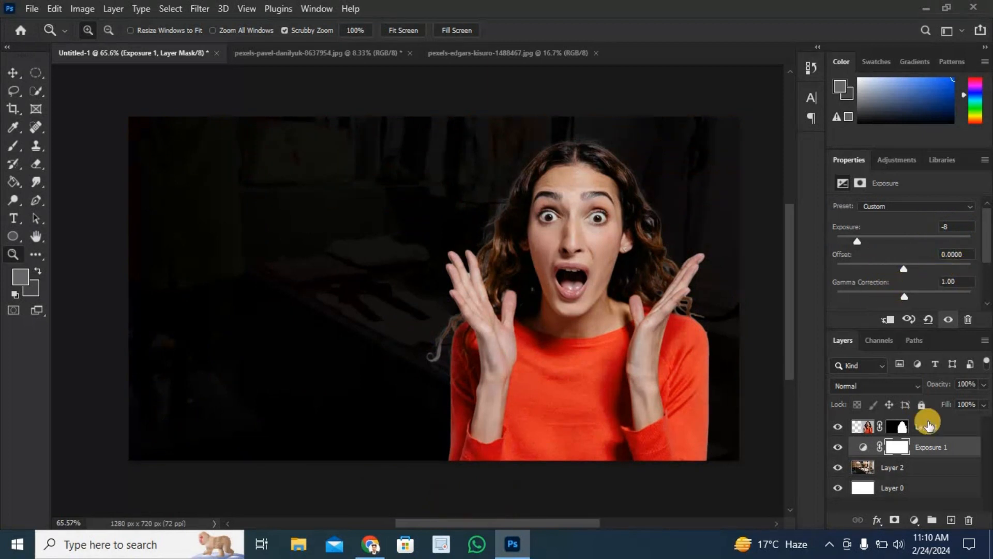
{"action": "left_click", "coordinate": [952, 443]}
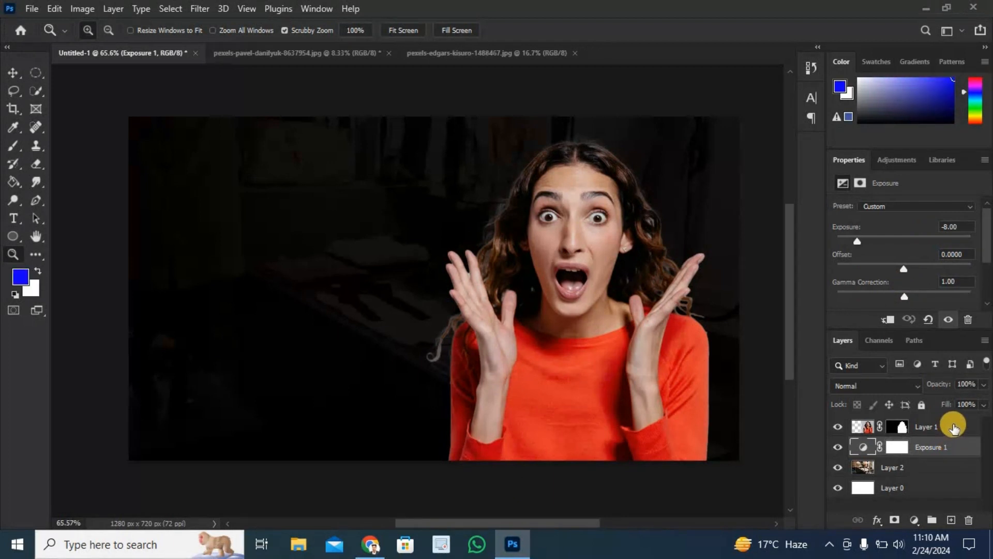
- Add a new empty layer directly above the Exposure 1 adjustment layer, beneath the woman's layer
{"action": "left_click", "coordinate": [954, 427]}
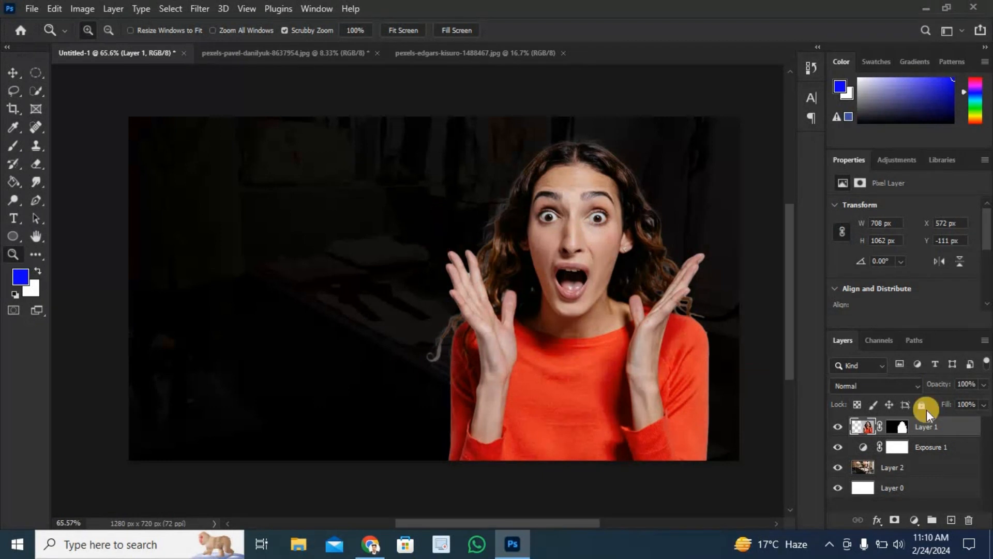
{"action": "left_click", "coordinate": [956, 448]}
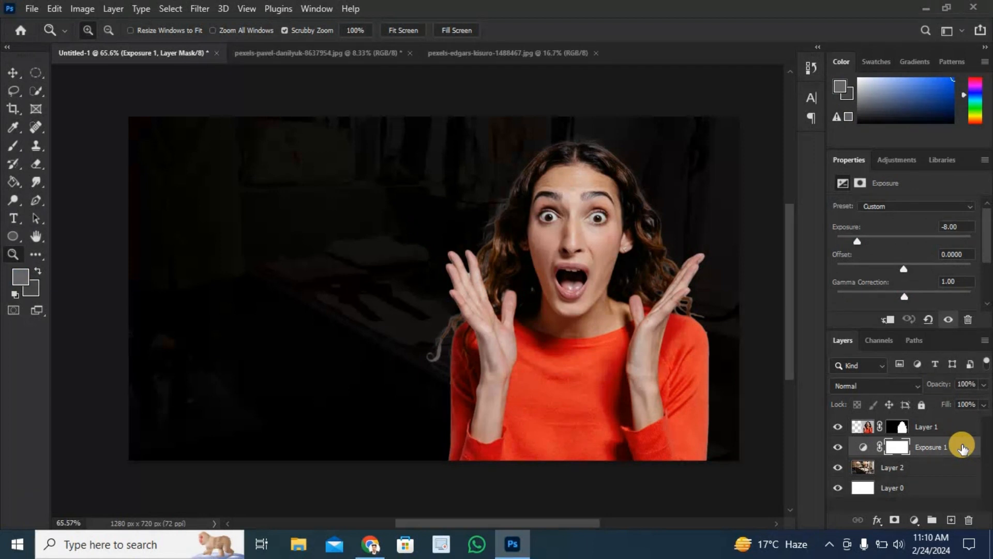
{"action": "left_click", "coordinate": [951, 520]}
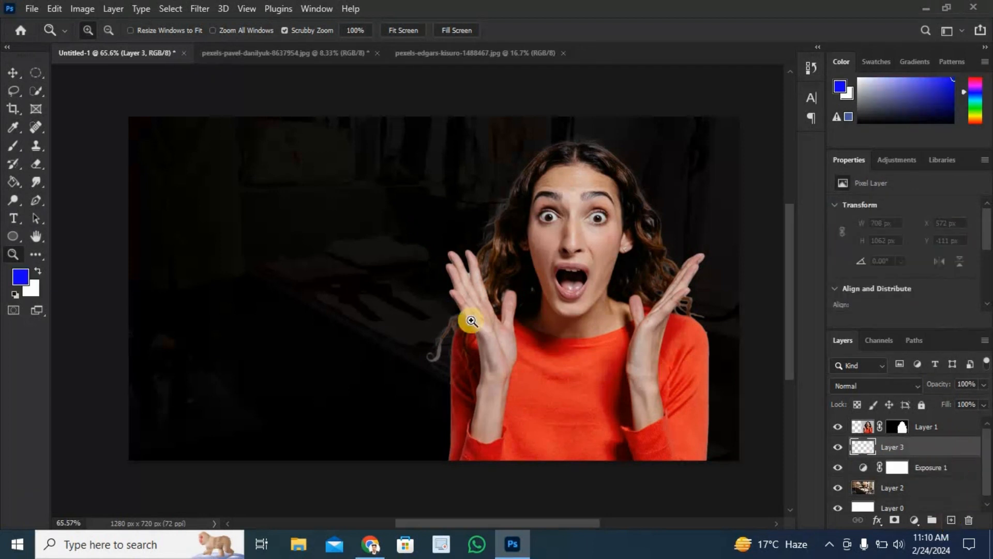
- Choose the Brush tool with the Soft Round brush and set its size to 900 px
{"action": "right_click", "coordinate": [12, 145]}
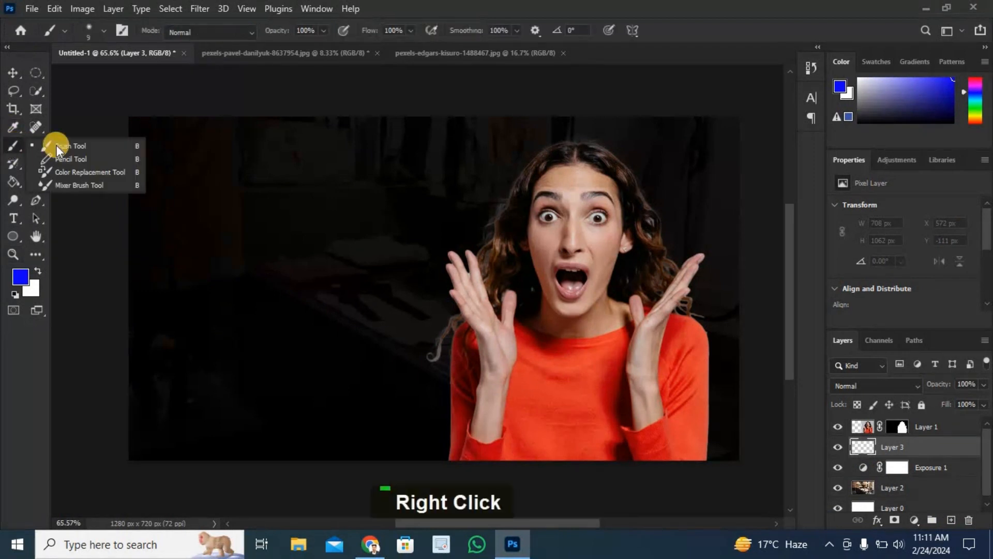
{"action": "left_click", "coordinate": [89, 145]}
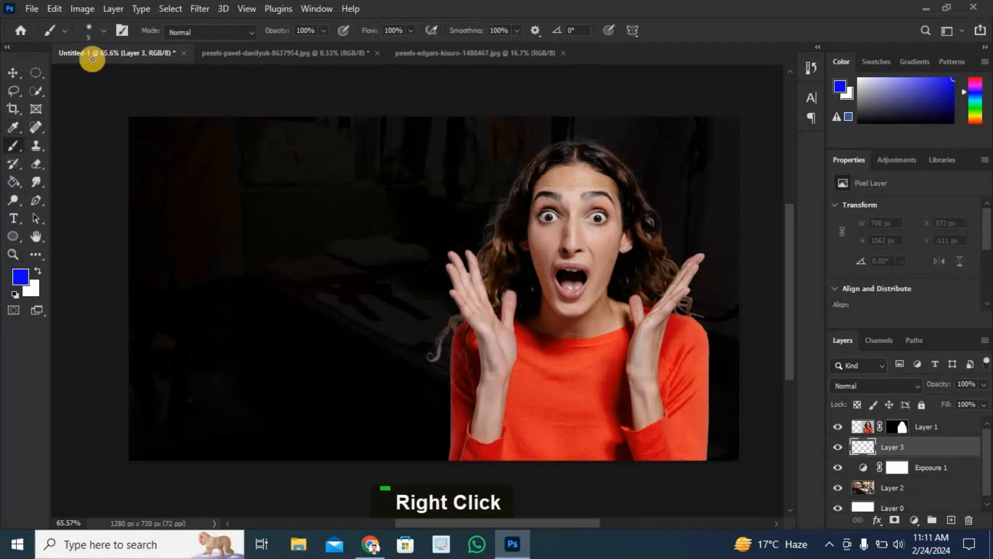
{"action": "left_click", "coordinate": [104, 32]}
{"action": "left_click_drag", "start_coordinate": [87, 77], "coordinate": [148, 75]}
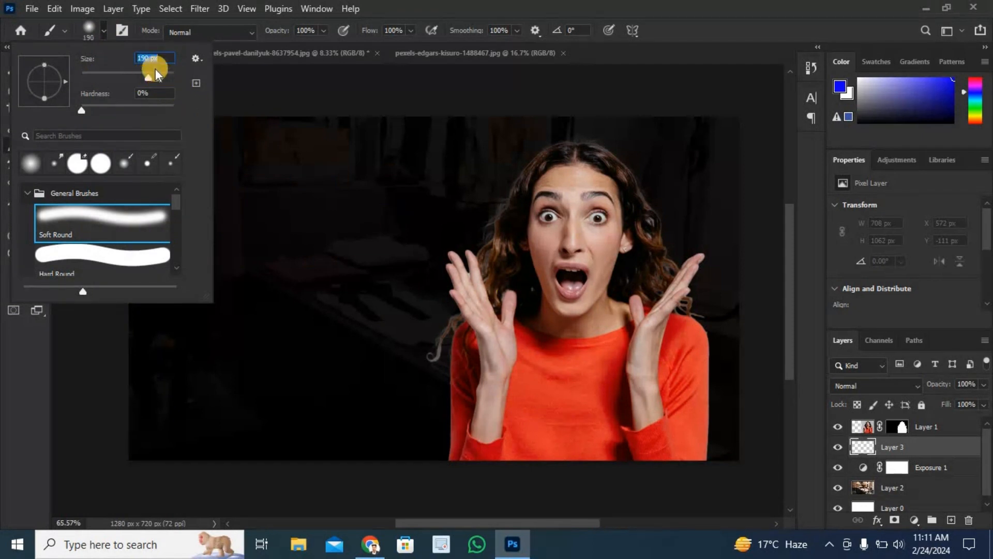
{"action": "type", "text": "1100"}
{"action": "type", "text": "900"}
{"action": "key", "text": "Return"}
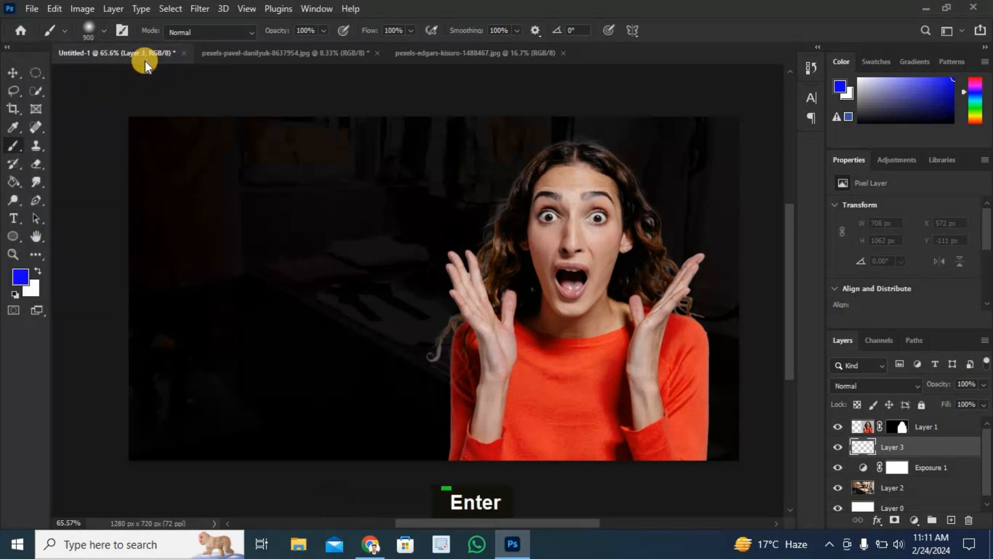
- Sample the sweater's red (#dc372b) as the foreground color and build up a soft red glow behind the woman with repeated dabs
{"action": "left_click", "coordinate": [21, 279]}
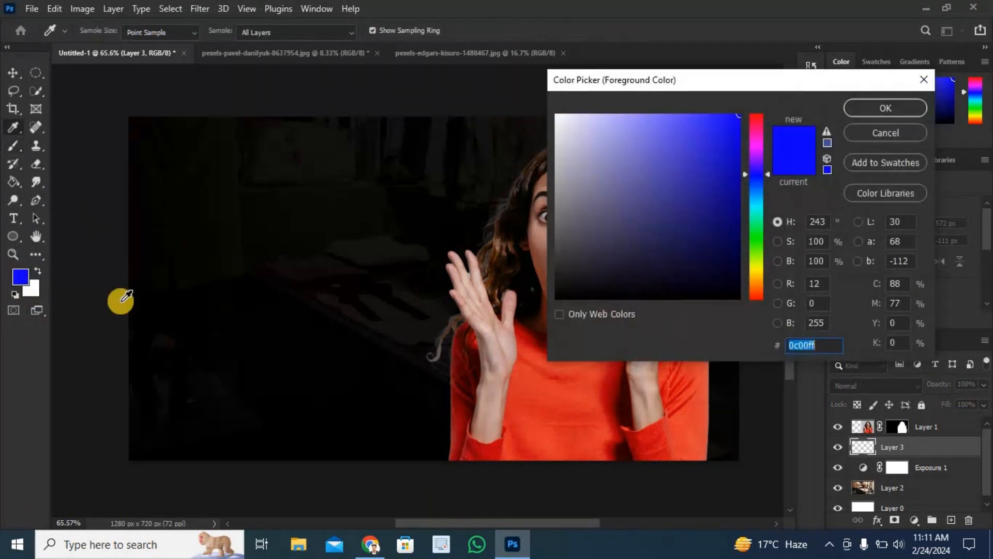
{"action": "left_click", "coordinate": [547, 382]}
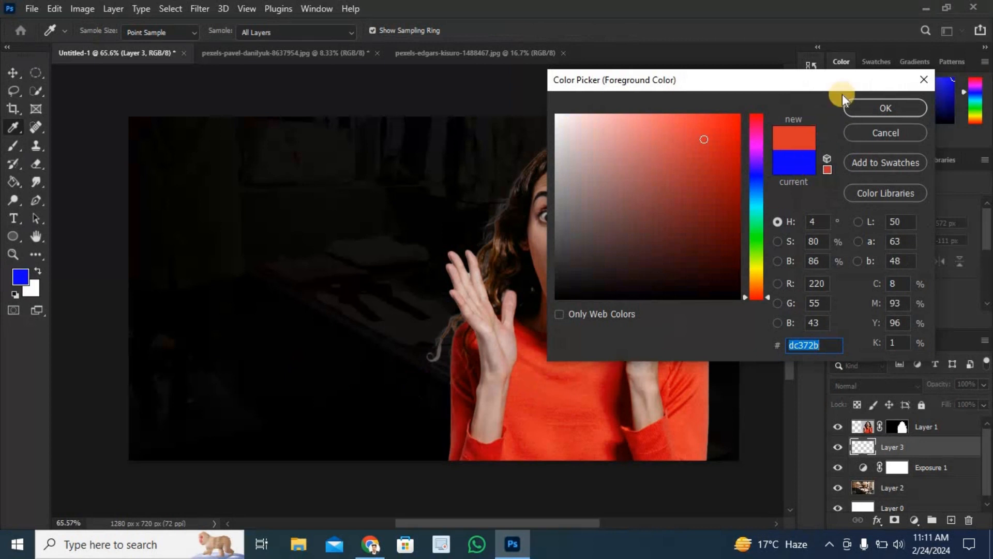
{"action": "left_click", "coordinate": [885, 108]}
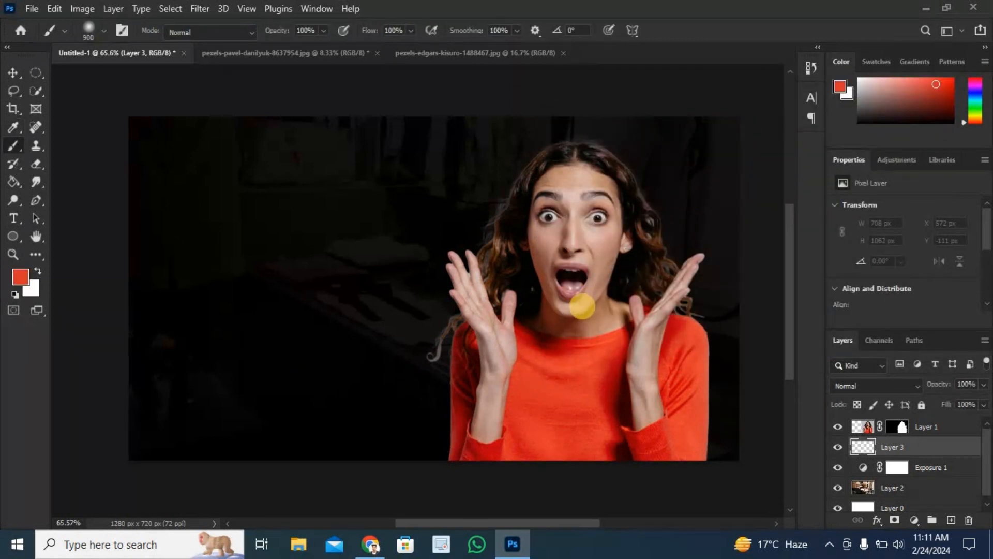
{"action": "left_click", "coordinate": [578, 313]}
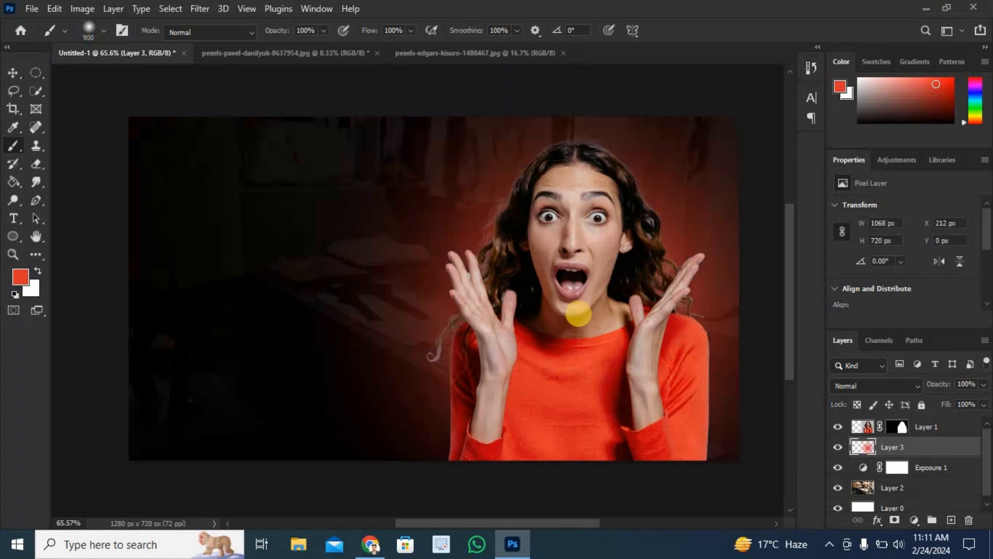
{"action": "left_click", "coordinate": [578, 313]}
{"action": "left_click", "coordinate": [578, 313]}
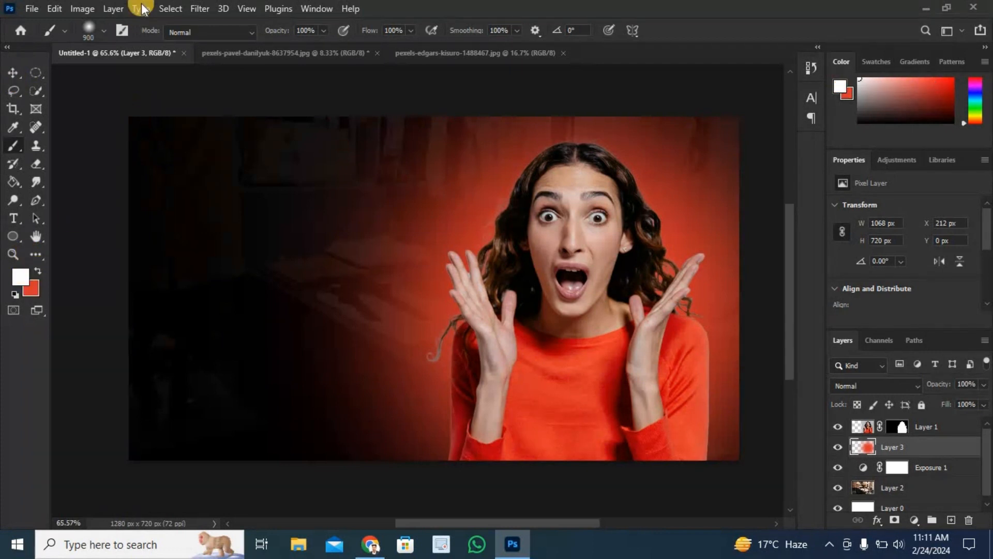
- Use white (#ffffff) as the foreground color and set the soft brush size to 300 px
{"action": "double_click", "coordinate": [23, 275]}
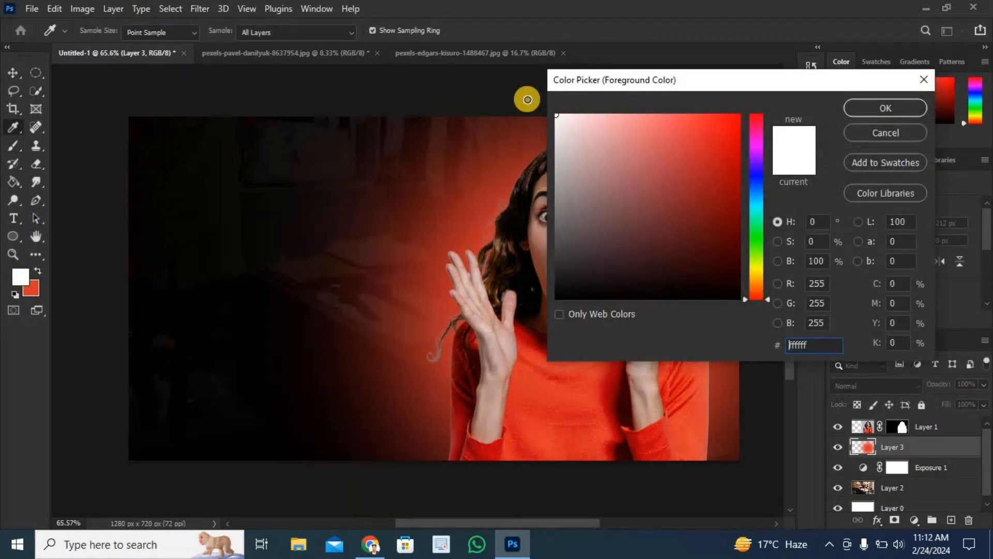
{"action": "left_click", "coordinate": [855, 106]}
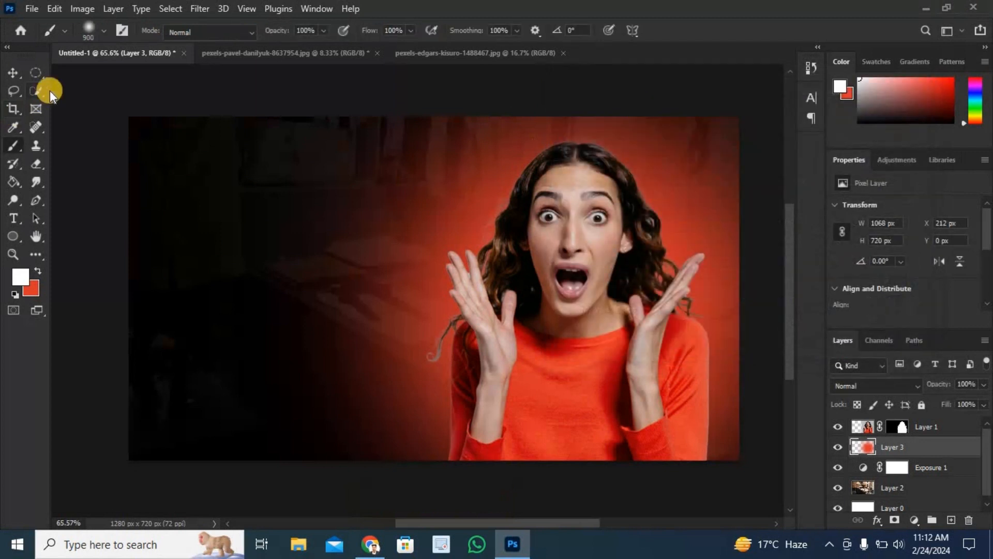
{"action": "left_click", "coordinate": [103, 34]}
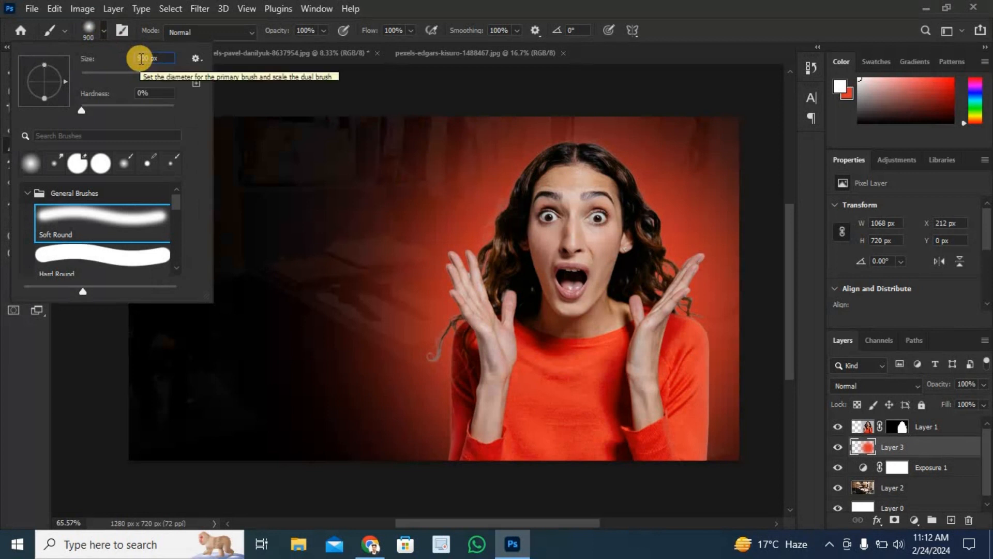
{"action": "key", "text": "BackSpace"}
{"action": "type", "text": "4"}
{"action": "key", "text": "BackSpace"}
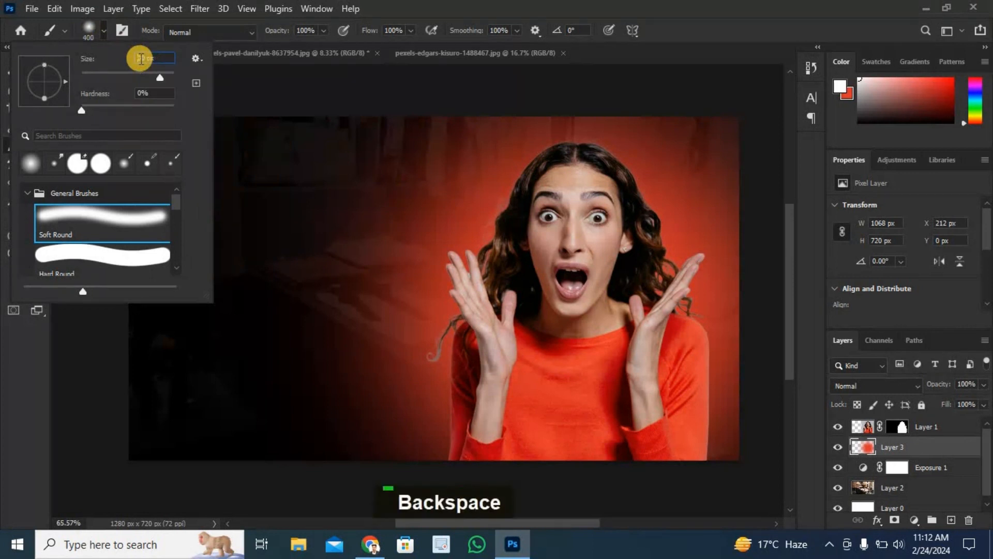
{"action": "type", "text": "3"}
{"action": "key", "text": "Return"}
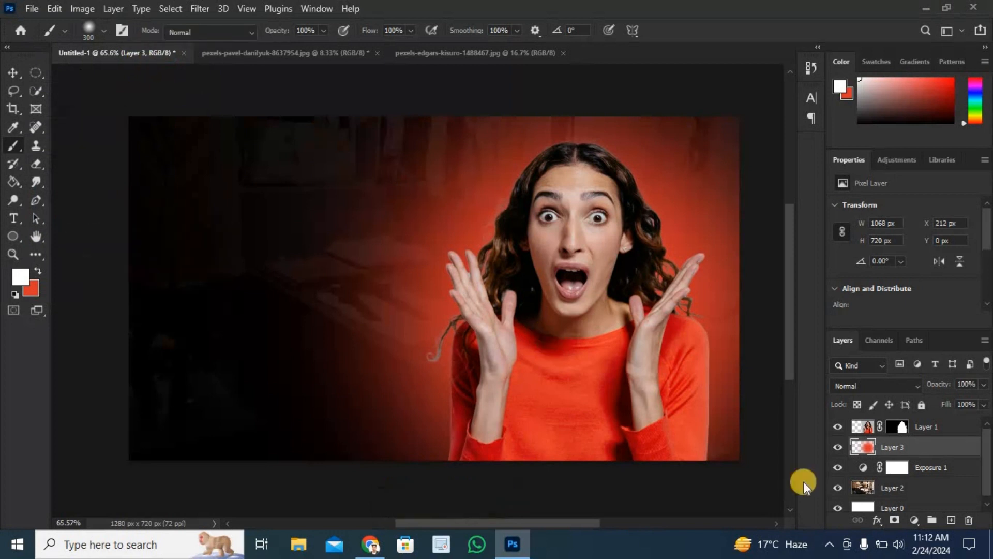
- Add a new layer above Layer 3 and paint a soft white glow around the woman's hands, head, shoulders and torso
{"action": "left_click", "coordinate": [952, 520]}
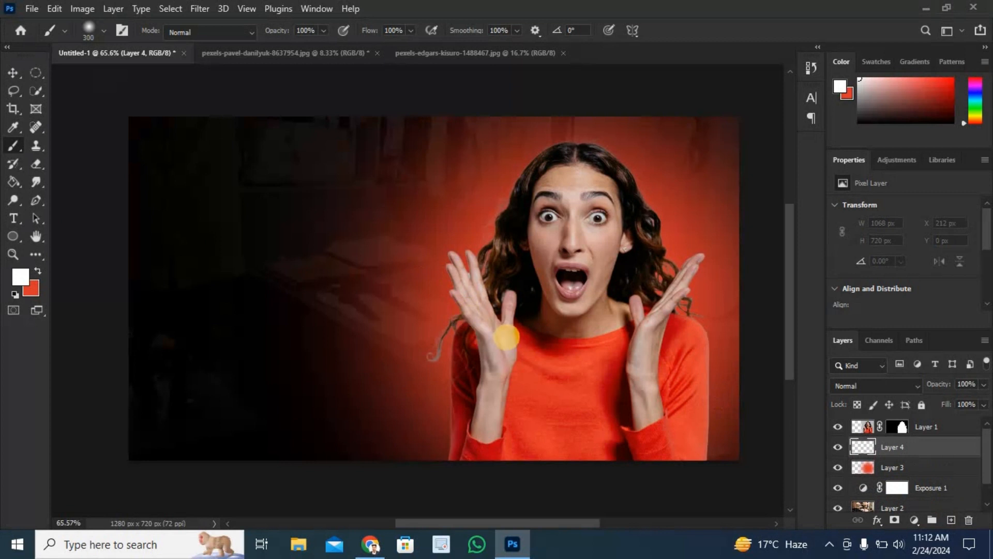
{"action": "left_click_drag", "start_coordinate": [506, 337], "coordinate": [526, 303]}
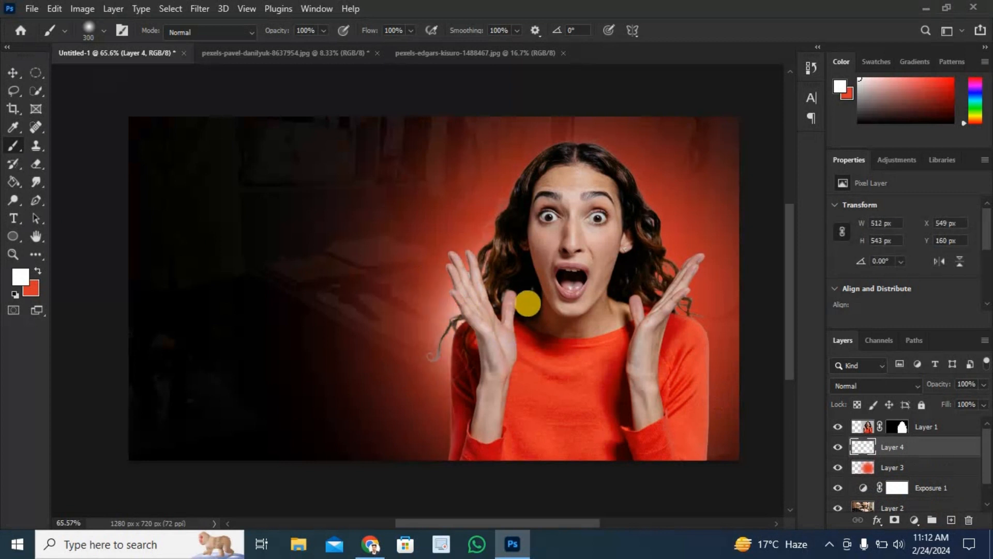
{"action": "double_click", "coordinate": [502, 348]}
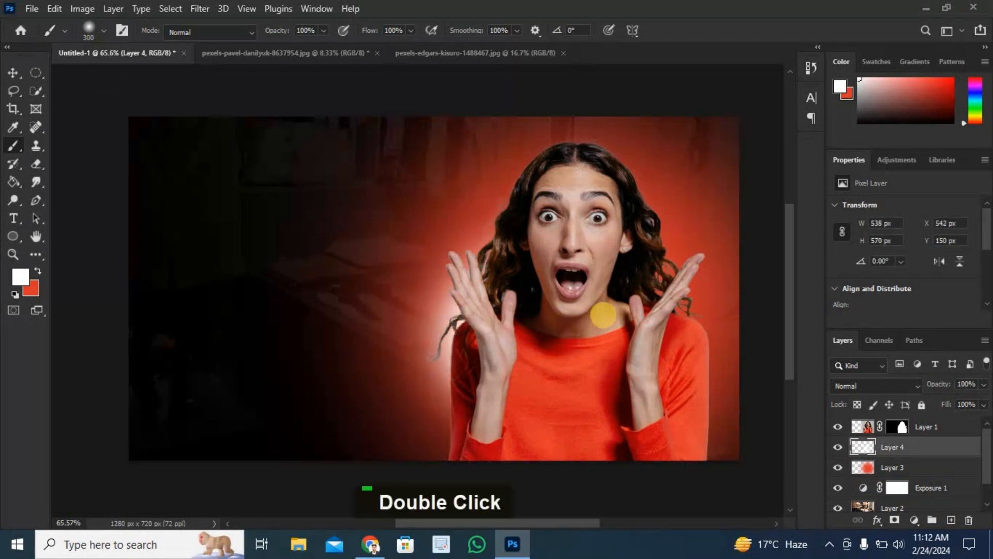
{"action": "mouse_move", "coordinate": [620, 321]}
{"action": "left_mouse_down"}
{"action": "mouse_move", "coordinate": [645, 328]}
{"action": "mouse_move", "coordinate": [642, 339]}
{"action": "mouse_move", "coordinate": [649, 328]}
{"action": "mouse_move", "coordinate": [631, 313]}
{"action": "left_mouse_up"}
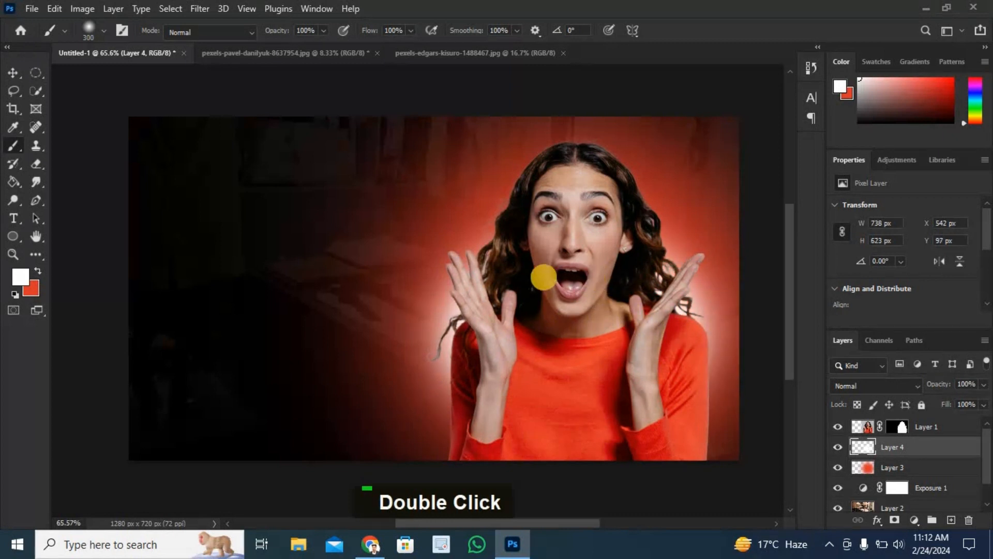
{"action": "mouse_move", "coordinate": [537, 264]}
{"action": "left_mouse_down"}
{"action": "mouse_move", "coordinate": [537, 244]}
{"action": "mouse_move", "coordinate": [564, 235]}
{"action": "left_mouse_up"}
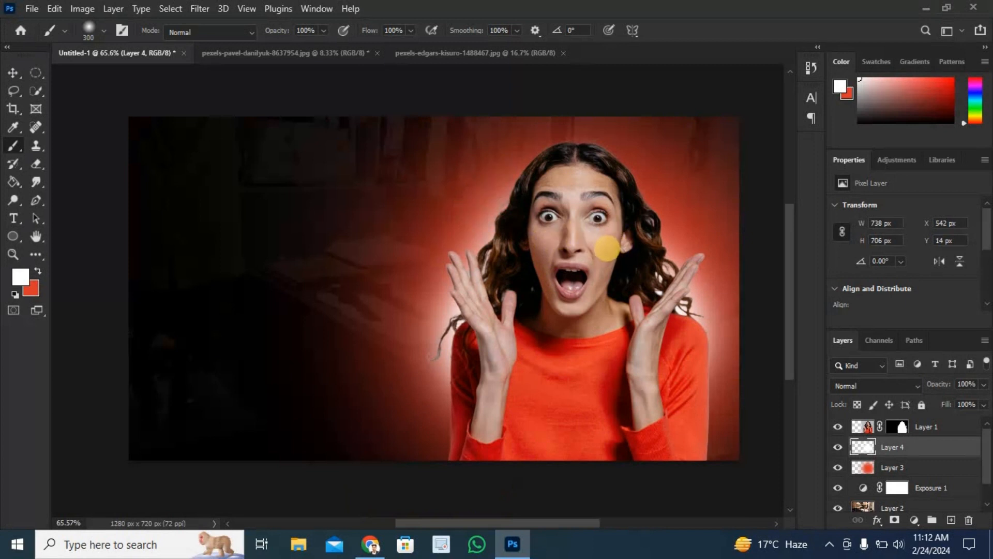
{"action": "left_click_drag", "start_coordinate": [600, 234], "coordinate": [580, 227]}
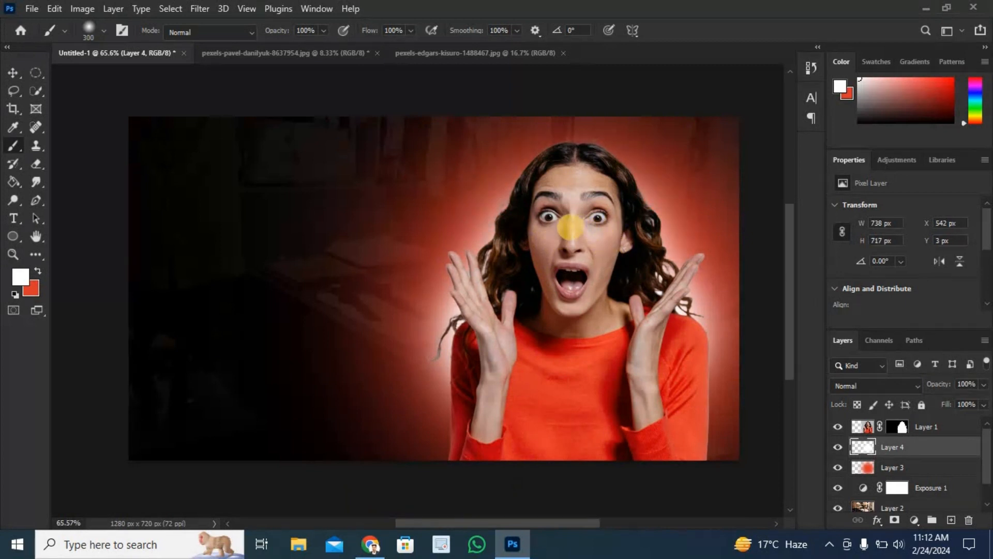
{"action": "left_click", "coordinate": [567, 227]}
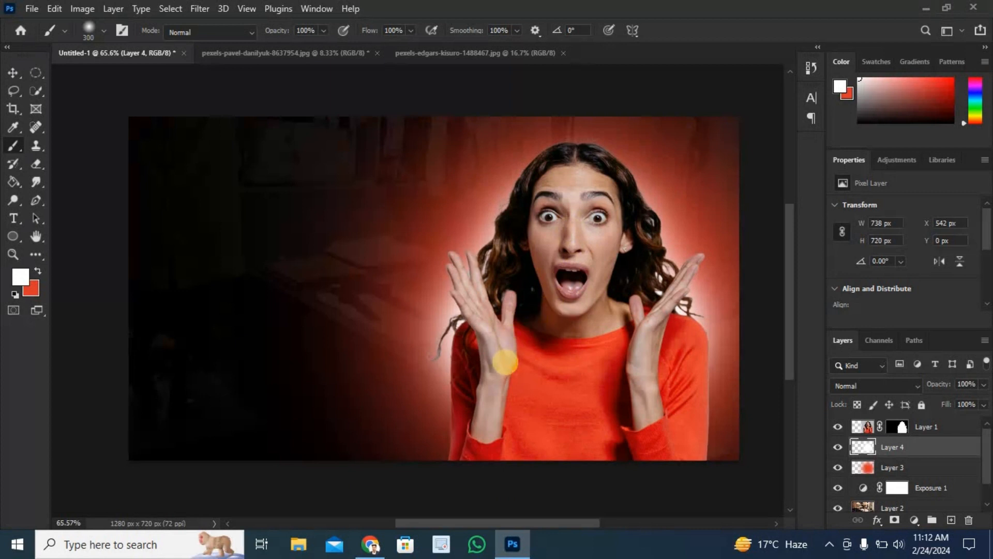
{"action": "mouse_move", "coordinate": [504, 363]}
{"action": "left_mouse_down"}
{"action": "mouse_move", "coordinate": [534, 439]}
{"action": "mouse_move", "coordinate": [550, 421]}
{"action": "mouse_move", "coordinate": [627, 416]}
{"action": "left_mouse_up"}
{"action": "left_click", "coordinate": [649, 426]}
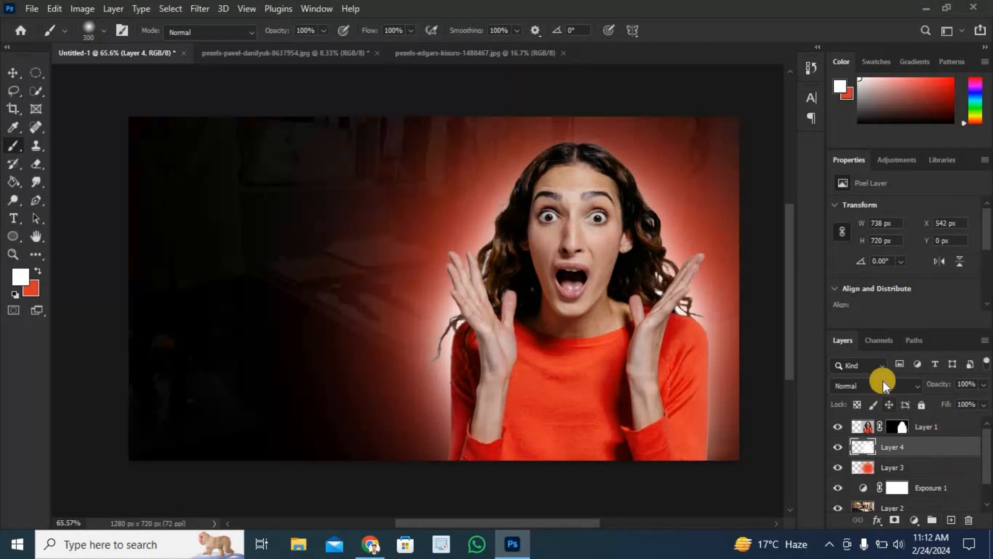
- Set the blend mode of both the white glow on Layer 4 and the red glow on Layer 3 to Hard Light
{"action": "left_click", "coordinate": [916, 387]}
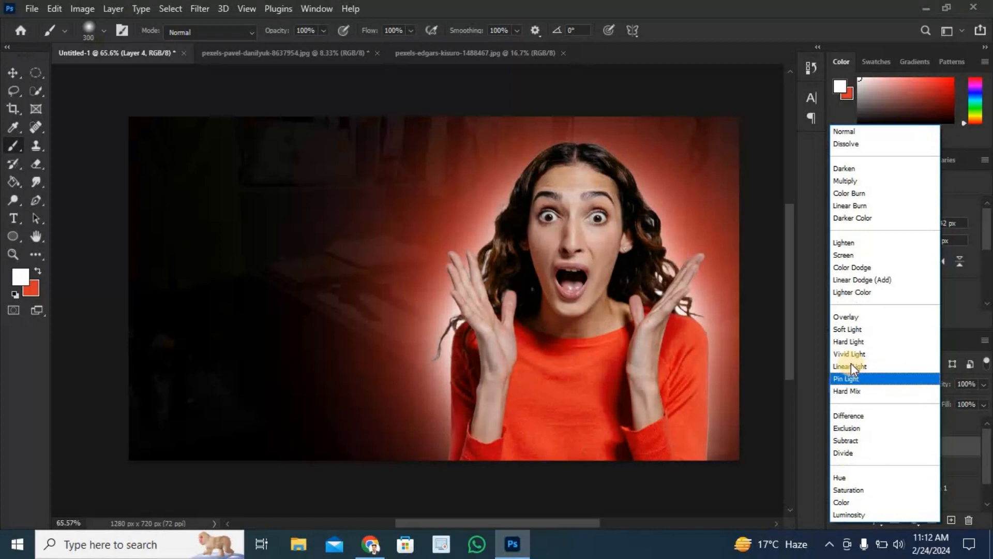
{"action": "left_click", "coordinate": [848, 342]}
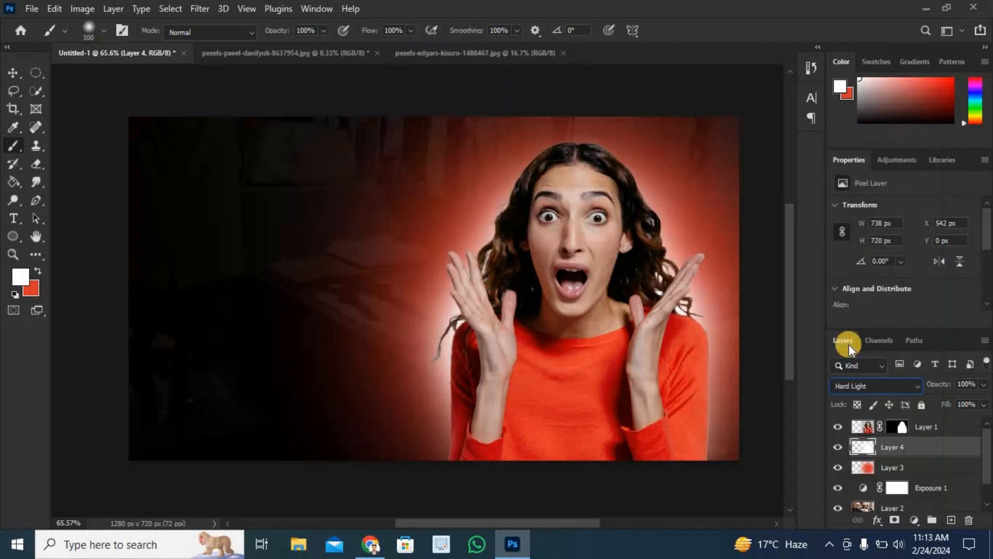
{"action": "left_click", "coordinate": [913, 466]}
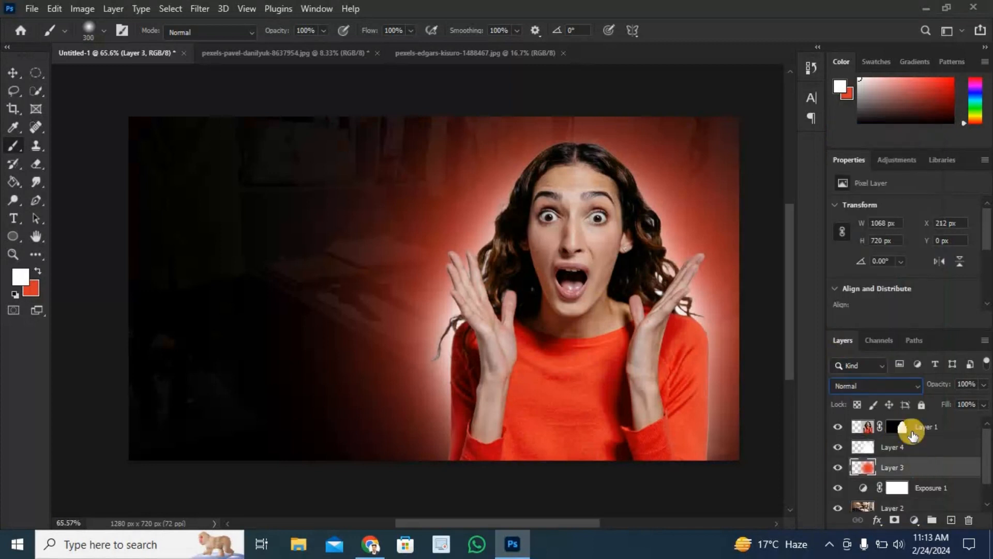
{"action": "left_click", "coordinate": [918, 386]}
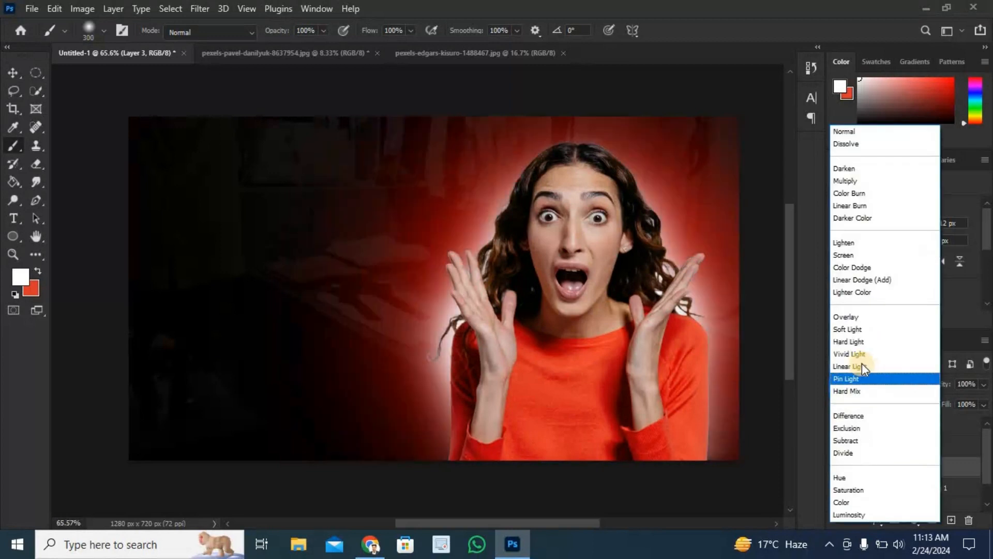
{"action": "left_click", "coordinate": [853, 343]}
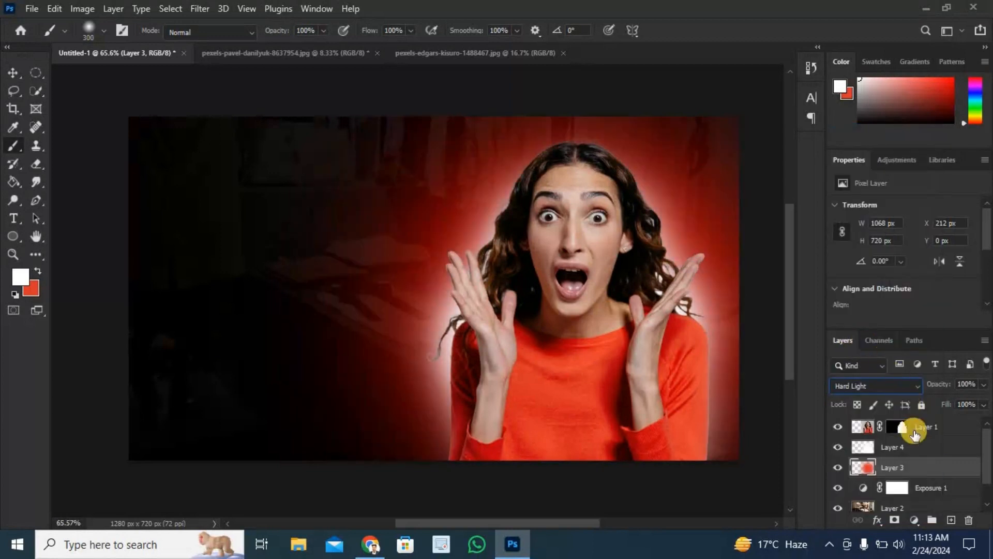
- Add a black (#000000) Solid Color fill layer directly above the woman's Layer 1
{"action": "left_click", "coordinate": [948, 425]}
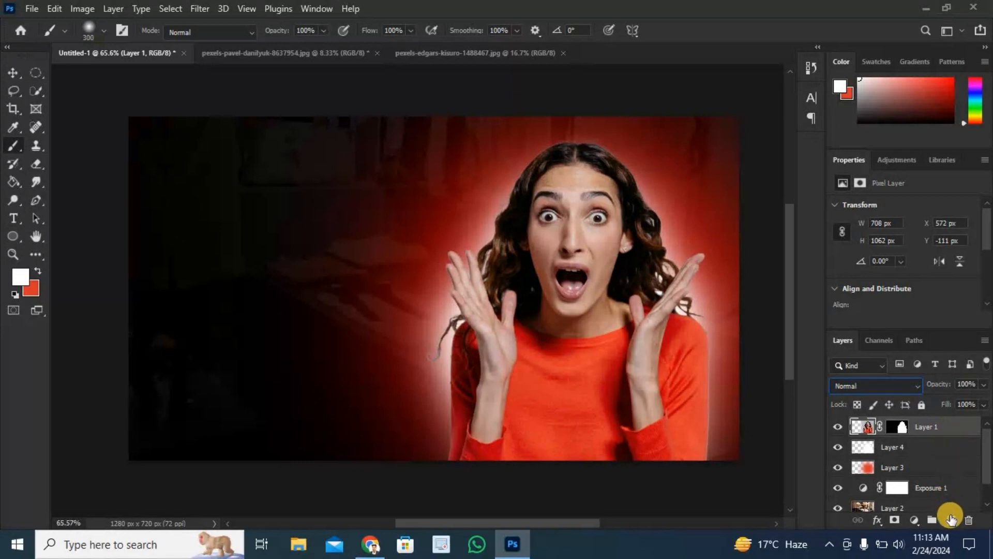
{"action": "left_click", "coordinate": [951, 518]}
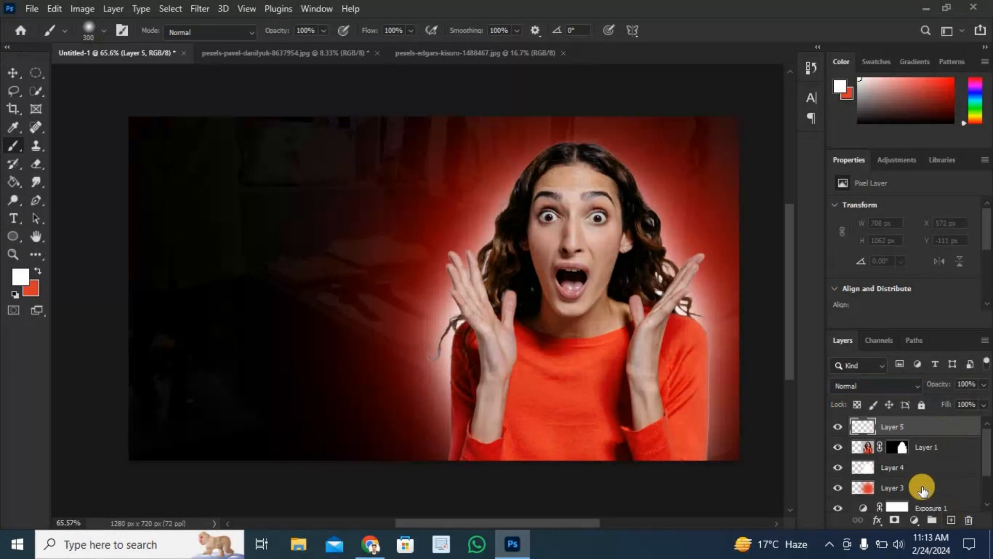
{"action": "left_click", "coordinate": [912, 521]}
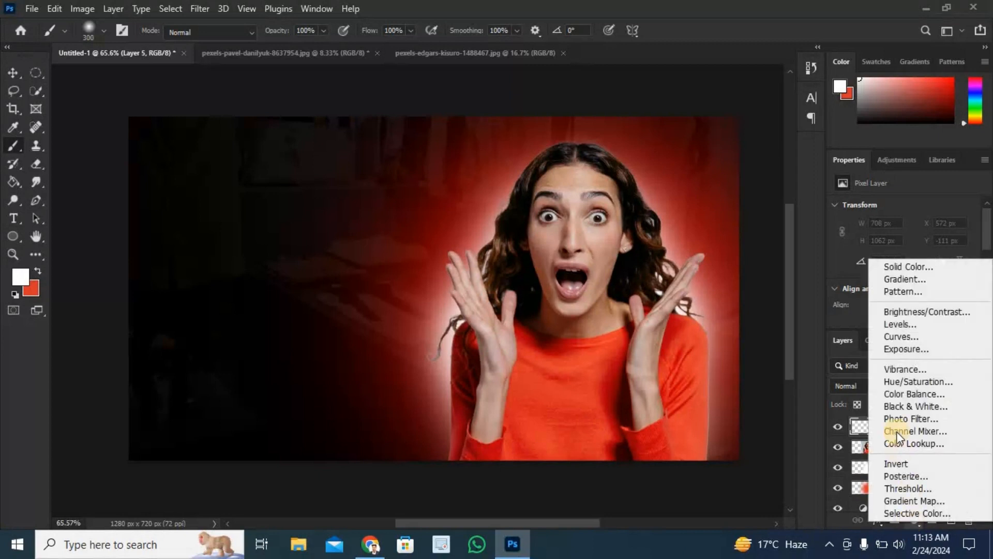
{"action": "left_click", "coordinate": [896, 267]}
{"action": "left_click_drag", "start_coordinate": [609, 285], "coordinate": [556, 308]}
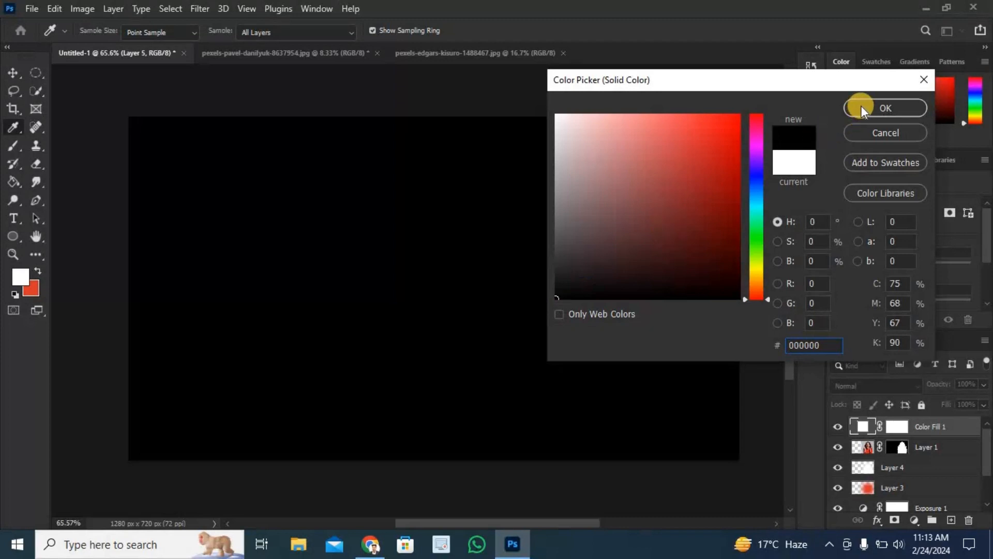
{"action": "left_click", "coordinate": [861, 106]}
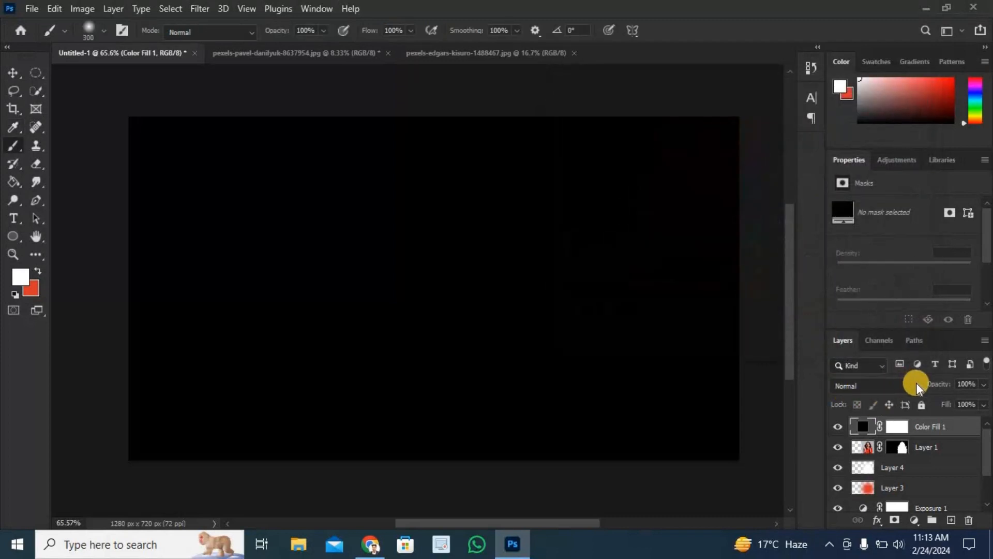
- Set the black fill layer's blend mode to Screen and clip it to the woman's Layer 1
{"action": "left_click", "coordinate": [917, 387]}
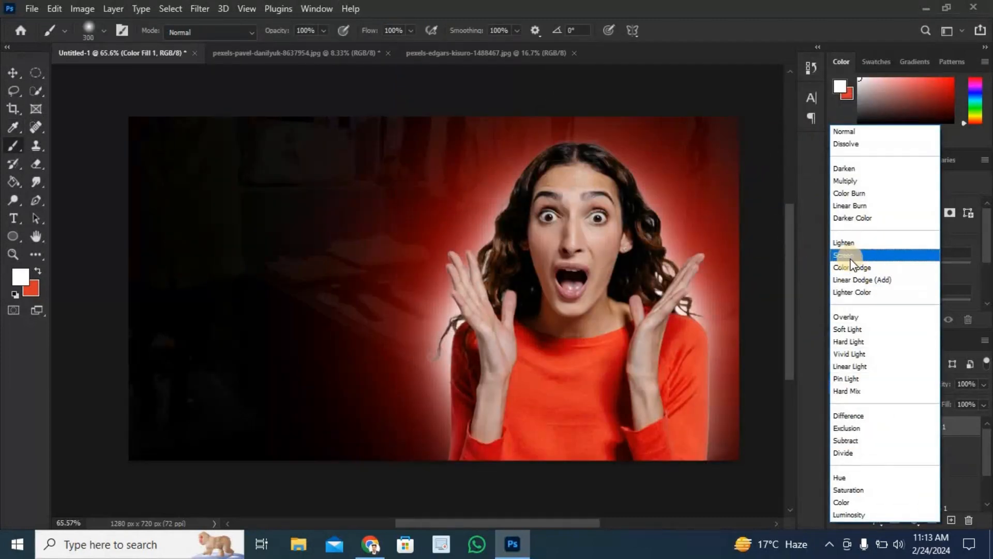
{"action": "left_click", "coordinate": [852, 255]}
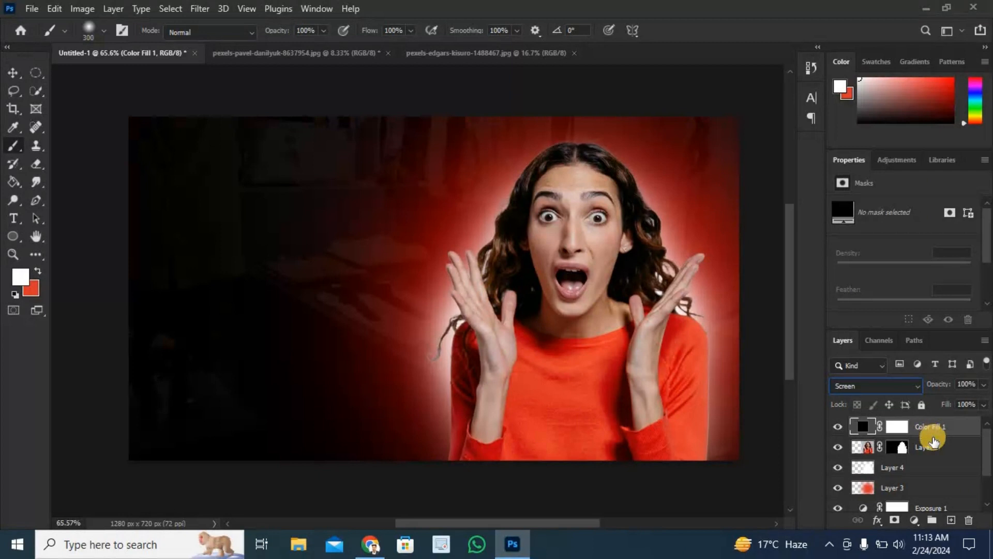
{"action": "left_click", "coordinate": [933, 435], "text": "alt"}
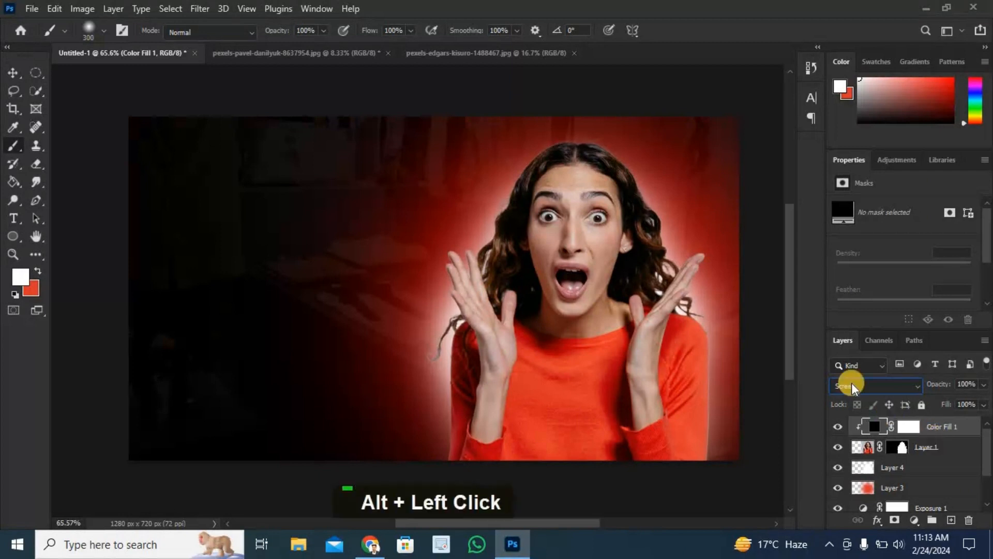
- Add a new layer above the black fill layer and set the soft round brush size to 13 px
{"action": "left_click", "coordinate": [950, 519]}
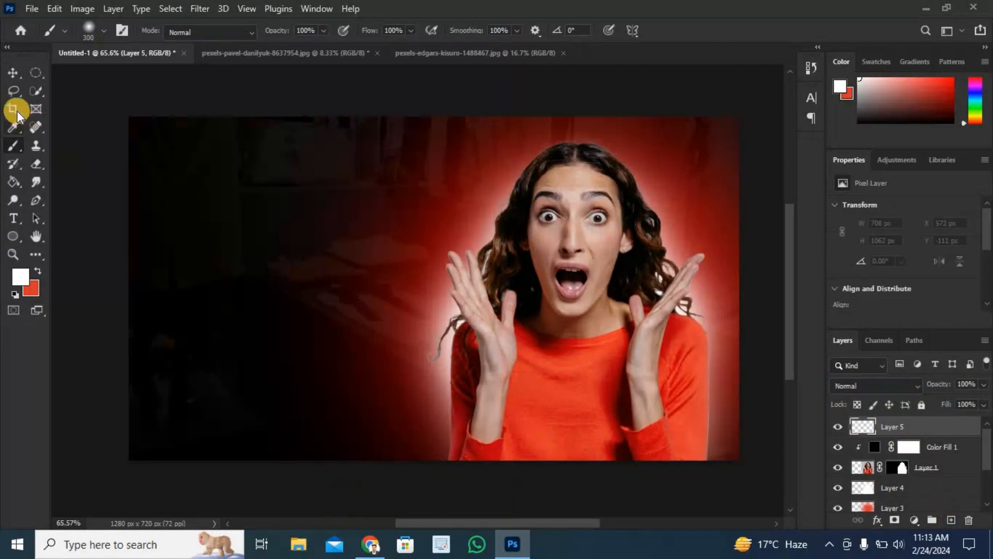
{"action": "left_click", "coordinate": [104, 29]}
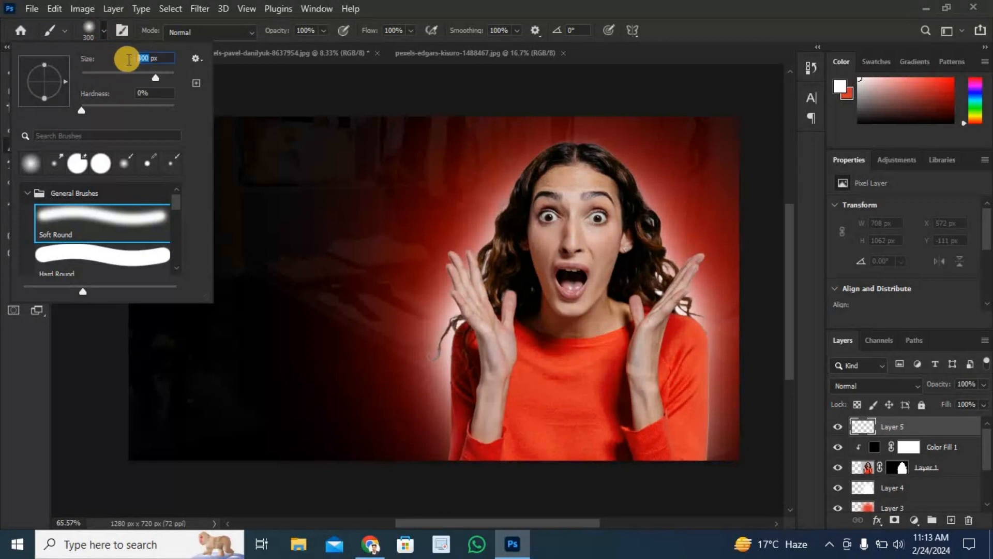
{"action": "type", "text": "13"}
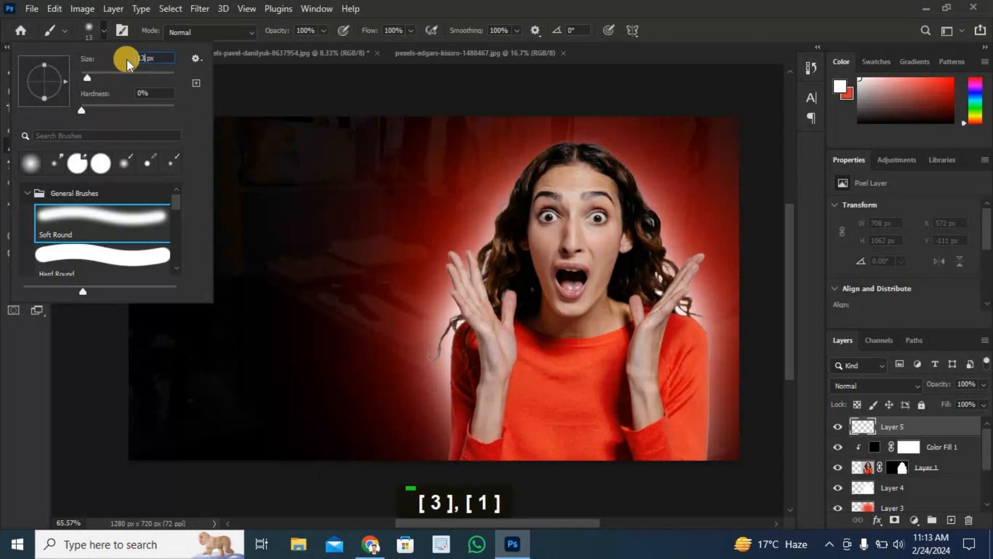
{"action": "key", "text": "Return"}
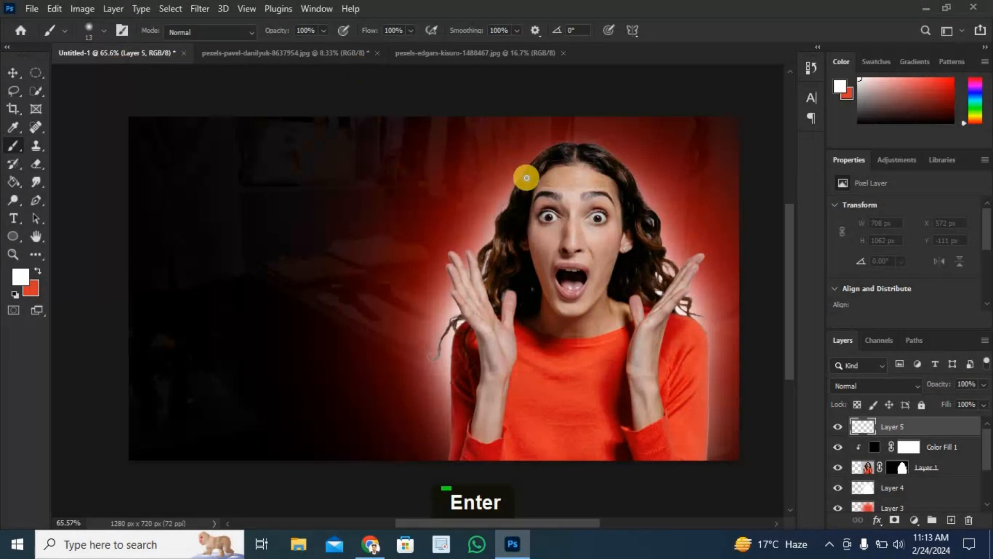
- Swap the foreground color to red and paint a thin line along the hair's outer edge from the parting down the image's left side
{"action": "scroll", "coordinate": [538, 192], "scroll_direction": "up", "scroll_amount": 3}
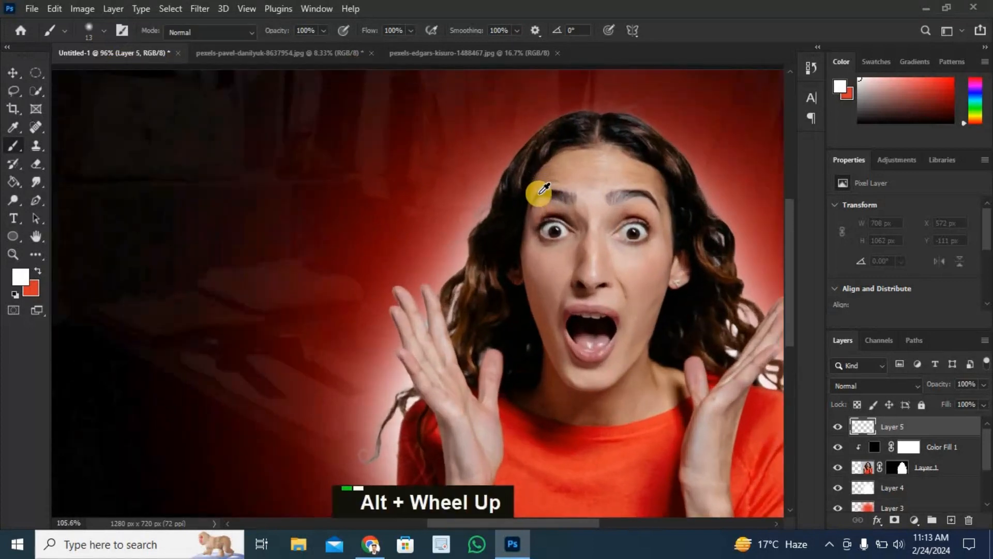
{"action": "scroll", "coordinate": [539, 192], "scroll_direction": "up", "scroll_amount": 3}
{"action": "scroll", "coordinate": [605, 145], "scroll_direction": "up", "scroll_amount": 3}
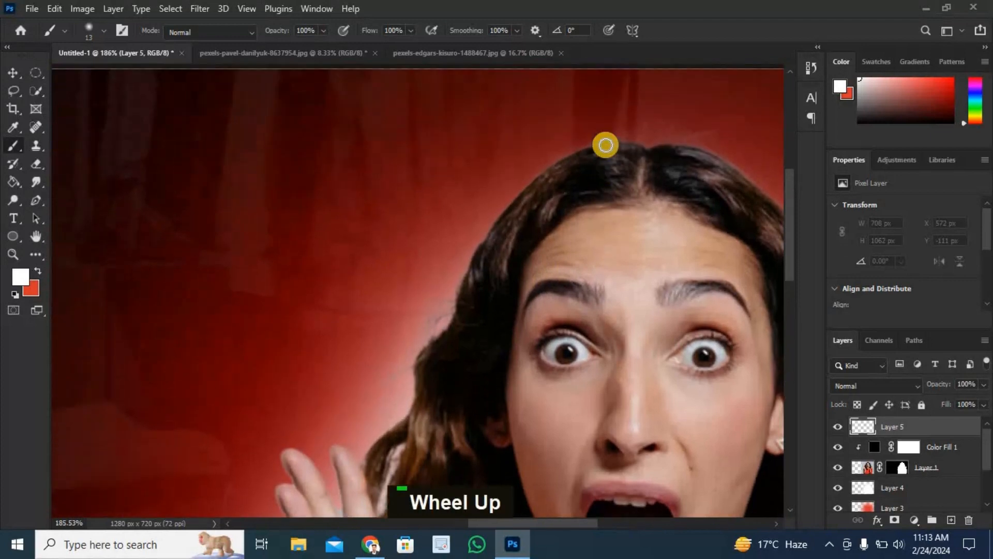
{"action": "scroll", "coordinate": [606, 145], "scroll_direction": "up", "scroll_amount": 2}
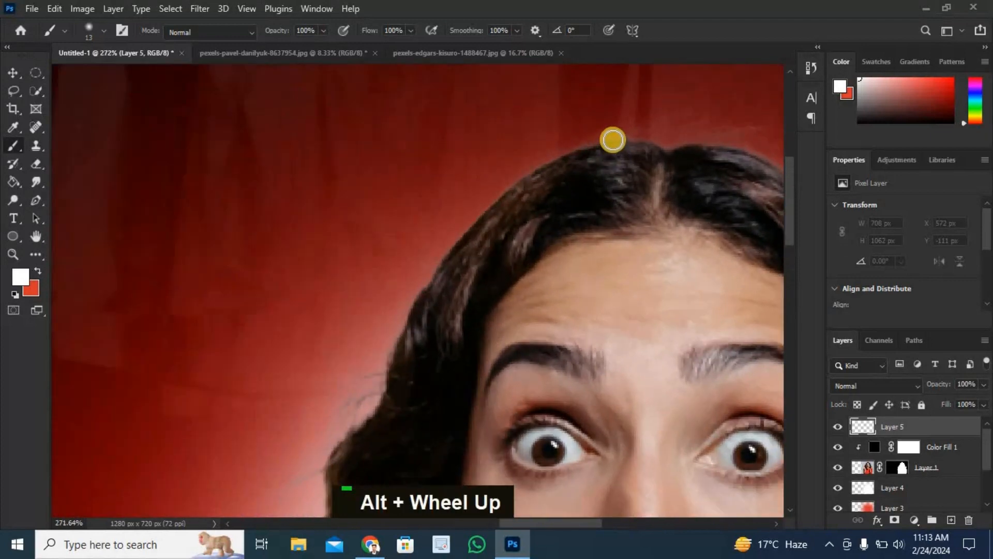
{"action": "left_click", "coordinate": [608, 138]}
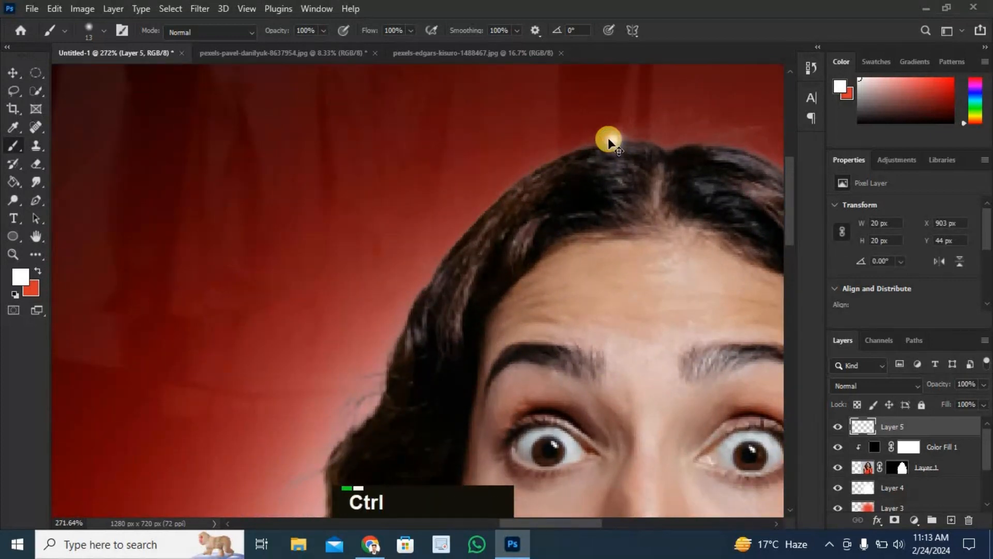
{"action": "key", "text": "ctrl+z"}
{"action": "left_click", "coordinate": [34, 269]}
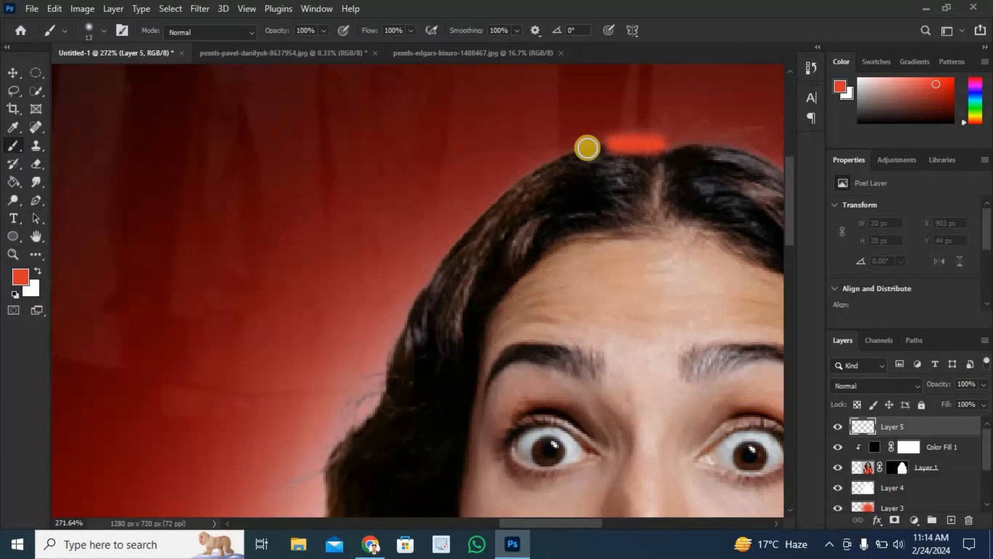
{"action": "left_click_drag", "start_coordinate": [587, 148], "coordinate": [565, 154]}
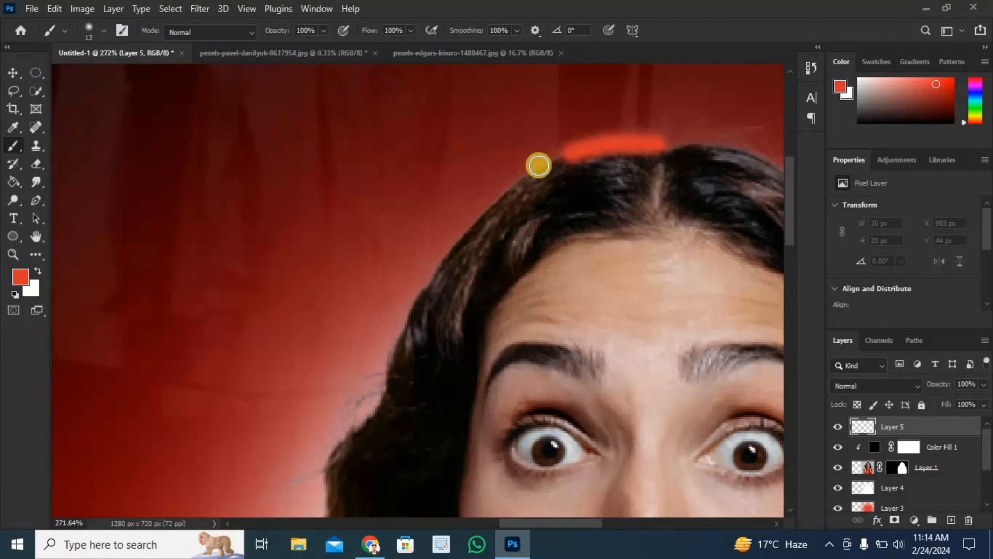
{"action": "left_click_drag", "start_coordinate": [521, 183], "coordinate": [501, 201]}
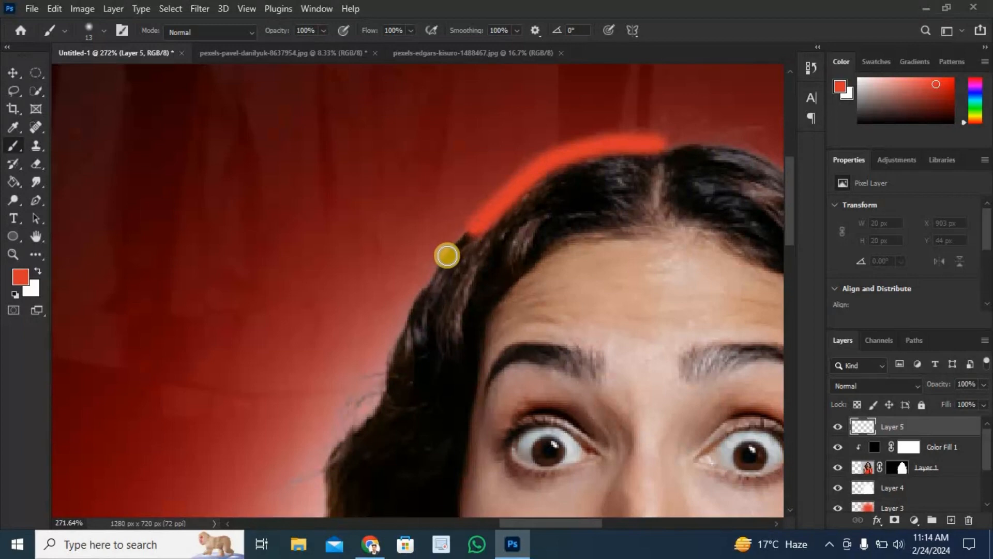
{"action": "mouse_move", "coordinate": [447, 256]}
{"action": "left_mouse_down"}
{"action": "mouse_move", "coordinate": [336, 459]}
{"action": "mouse_move", "coordinate": [356, 419]}
{"action": "mouse_move", "coordinate": [345, 237]}
{"action": "mouse_move", "coordinate": [300, 359]}
{"action": "mouse_move", "coordinate": [260, 399]}
{"action": "mouse_move", "coordinate": [249, 438]}
{"action": "mouse_move", "coordinate": [229, 411]}
{"action": "mouse_move", "coordinate": [259, 329]}
{"action": "mouse_move", "coordinate": [213, 295]}
{"action": "mouse_move", "coordinate": [205, 311]}
{"action": "mouse_move", "coordinate": [221, 415]}
{"action": "mouse_move", "coordinate": [203, 353]}
{"action": "mouse_move", "coordinate": [149, 298]}
{"action": "mouse_move", "coordinate": [128, 310]}
{"action": "mouse_move", "coordinate": [147, 353]}
{"action": "mouse_move", "coordinate": [123, 366]}
{"action": "mouse_move", "coordinate": [156, 458]}
{"action": "mouse_move", "coordinate": [144, 360]}
{"action": "mouse_move", "coordinate": [163, 428]}
{"action": "mouse_move", "coordinate": [185, 454]}
{"action": "left_mouse_up"}
- Continue the red outline around the fingers of the hand on the image's left and down the loose hair strand
{"action": "scroll", "coordinate": [357, 418], "scroll_direction": "down", "scroll_amount": 4}
{"action": "scroll", "coordinate": [228, 410], "scroll_direction": "down", "scroll_amount": 3}
{"action": "scroll", "coordinate": [147, 429], "scroll_direction": "down", "scroll_amount": 3}
{"action": "scroll", "coordinate": [186, 454], "scroll_direction": "down", "scroll_amount": 2}
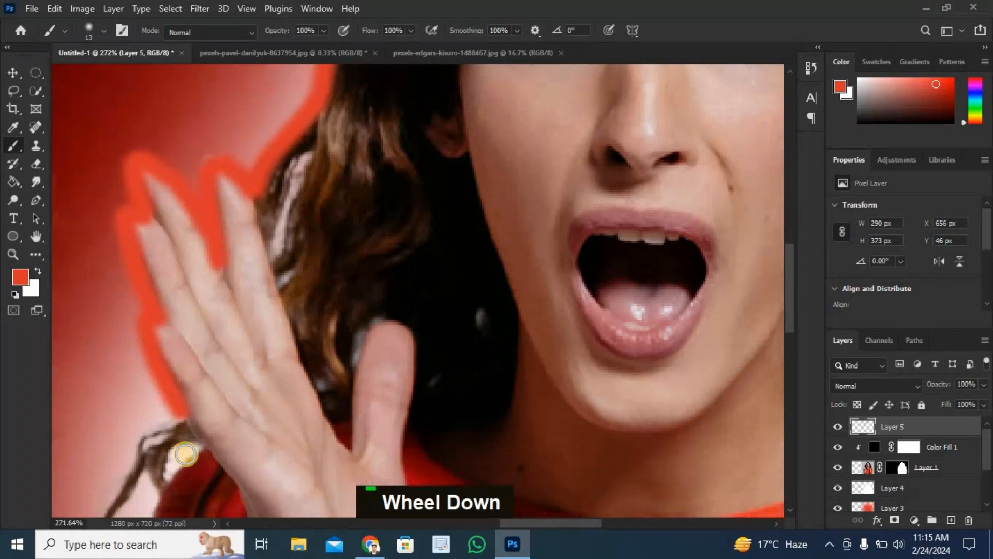
{"action": "scroll", "coordinate": [186, 453], "scroll_direction": "down", "scroll_amount": 2}
{"action": "mouse_move", "coordinate": [185, 336]}
{"action": "left_mouse_down"}
{"action": "mouse_move", "coordinate": [144, 360]}
{"action": "mouse_move", "coordinate": [96, 460]}
{"action": "left_mouse_up"}
{"action": "scroll", "coordinate": [96, 460], "scroll_direction": "down", "scroll_amount": 3}
{"action": "left_click_drag", "start_coordinate": [100, 329], "coordinate": [67, 412]}
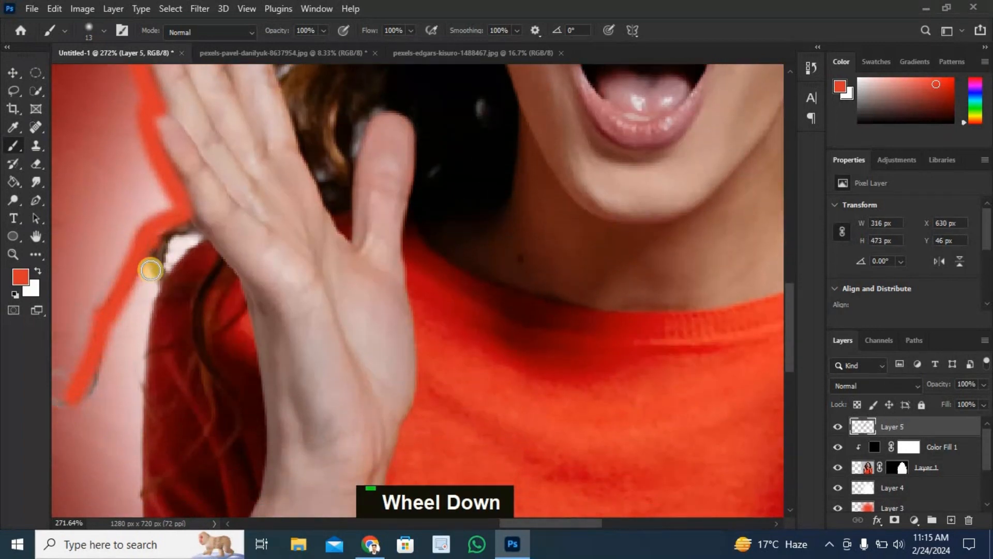
- Paint the red outline down the outer edge of the shoulder and sleeve on the image's left to the canvas's lower edge
{"action": "left_click_drag", "start_coordinate": [150, 270], "coordinate": [132, 449]}
{"action": "scroll", "coordinate": [132, 449], "scroll_direction": "down", "scroll_amount": 3}
{"action": "left_click_drag", "start_coordinate": [144, 206], "coordinate": [142, 419]}
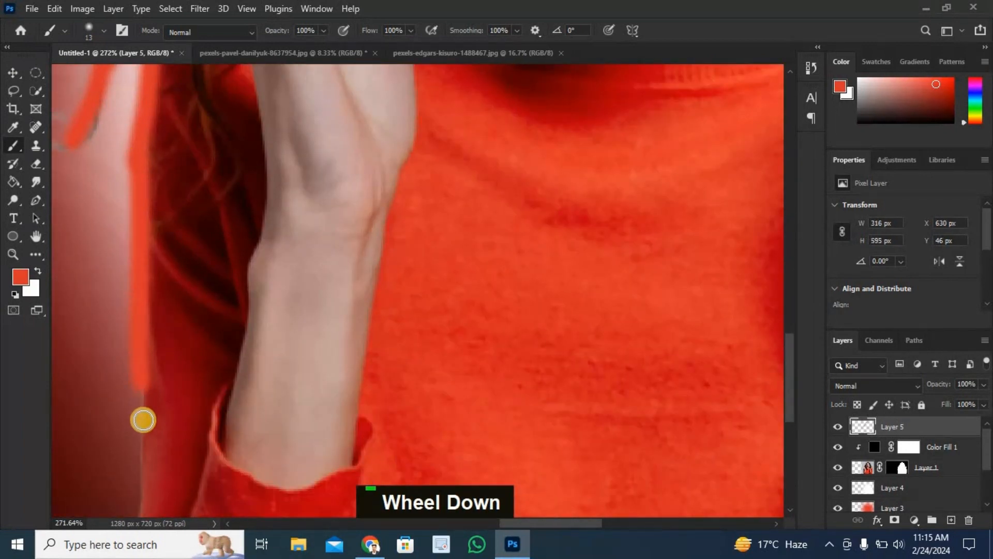
{"action": "scroll", "coordinate": [144, 420], "scroll_direction": "down", "scroll_amount": 4}
{"action": "left_click_drag", "start_coordinate": [139, 224], "coordinate": [135, 460]}
{"action": "scroll", "coordinate": [205, 295], "scroll_direction": "up", "scroll_amount": 6}
{"action": "scroll", "coordinate": [200, 291], "scroll_direction": "down", "scroll_amount": 6}
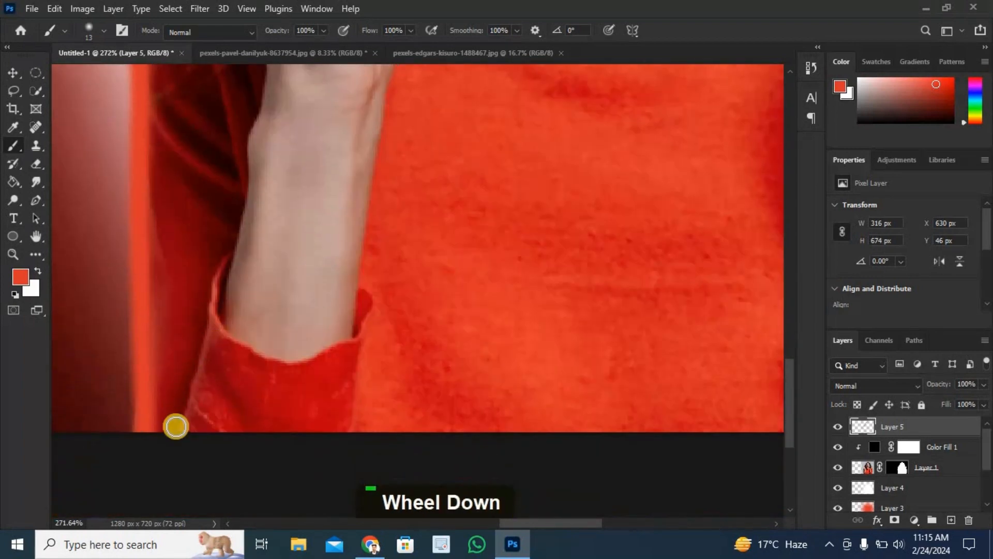
- Paint the red outline from the cuff up the outer edge of the forearm on the image's left to the hand
{"action": "left_click_drag", "start_coordinate": [175, 427], "coordinate": [249, 155]}
{"action": "scroll", "coordinate": [253, 134], "scroll_direction": "up", "scroll_amount": 4}
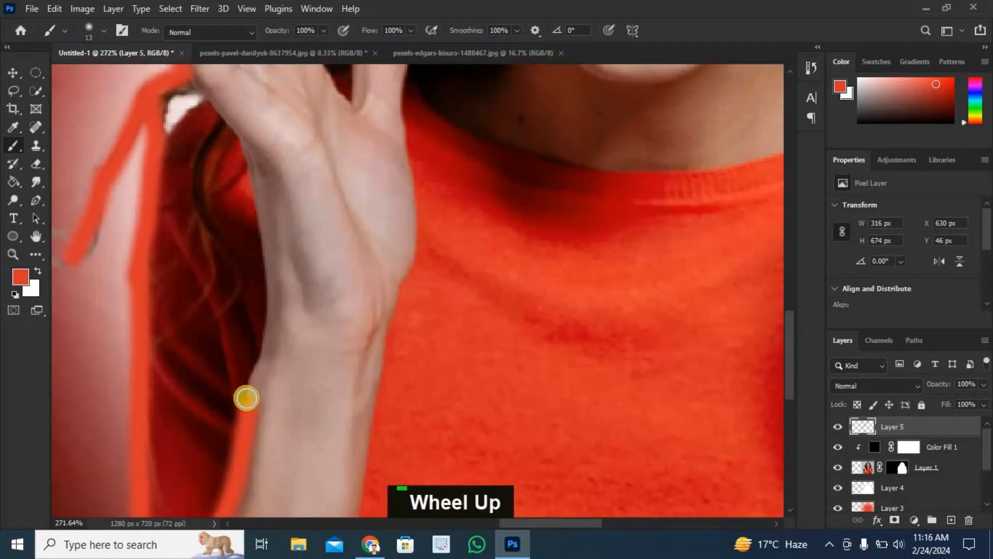
{"action": "left_click_drag", "start_coordinate": [246, 397], "coordinate": [265, 216]}
{"action": "scroll", "coordinate": [268, 168], "scroll_direction": "up", "scroll_amount": 2}
{"action": "mouse_move", "coordinate": [263, 325]}
{"action": "left_mouse_down"}
{"action": "mouse_move", "coordinate": [257, 279]}
{"action": "mouse_move", "coordinate": [223, 222]}
{"action": "mouse_move", "coordinate": [244, 315]}
{"action": "left_mouse_up"}
{"action": "scroll", "coordinate": [220, 218], "scroll_direction": "up", "scroll_amount": 1}
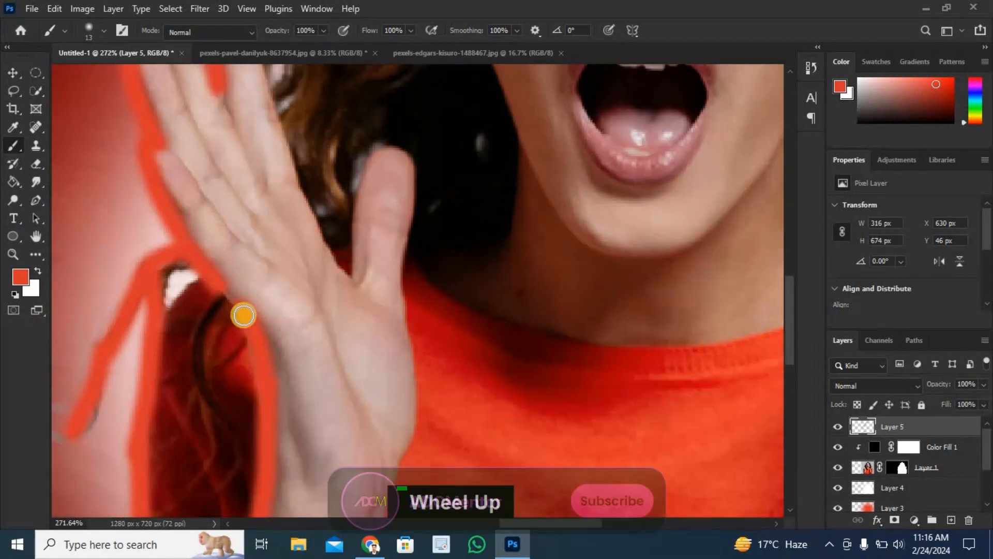
- Outline the inner fingers, thumb, forearm and cuff of the arm on the image's left in red, down to the canvas's lower edge
{"action": "scroll", "coordinate": [243, 315], "scroll_direction": "up", "scroll_amount": 2}
{"action": "mouse_move", "coordinate": [255, 137]}
{"action": "left_mouse_down"}
{"action": "mouse_move", "coordinate": [271, 219]}
{"action": "mouse_move", "coordinate": [337, 383]}
{"action": "mouse_move", "coordinate": [350, 389]}
{"action": "mouse_move", "coordinate": [371, 258]}
{"action": "mouse_move", "coordinate": [421, 295]}
{"action": "mouse_move", "coordinate": [410, 379]}
{"action": "left_mouse_up"}
{"action": "scroll", "coordinate": [410, 379], "scroll_direction": "down", "scroll_amount": 4}
{"action": "left_click_drag", "start_coordinate": [403, 184], "coordinate": [414, 365]}
{"action": "scroll", "coordinate": [415, 366], "scroll_direction": "down", "scroll_amount": 5}
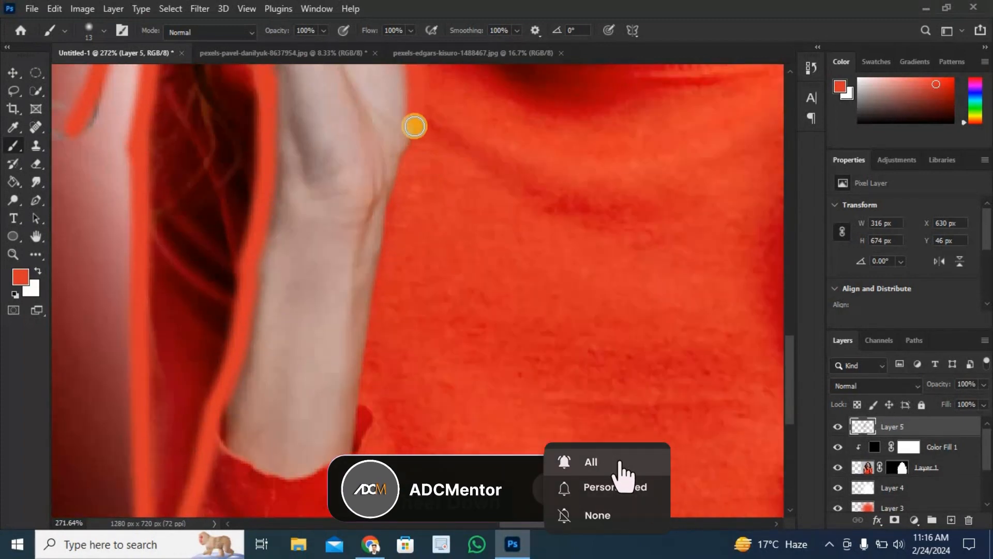
{"action": "left_click_drag", "start_coordinate": [415, 126], "coordinate": [357, 408]}
{"action": "scroll", "coordinate": [357, 408], "scroll_direction": "down", "scroll_amount": 5}
{"action": "left_click_drag", "start_coordinate": [360, 290], "coordinate": [352, 430]}
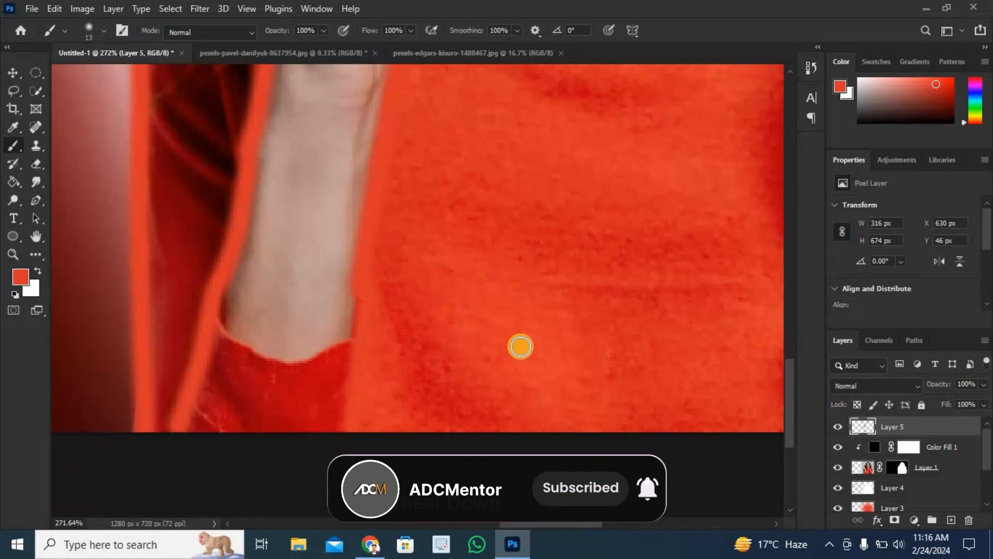
- Paint the red outline along the hair's outer edge on the image's right, from the top of the head down to the raised hand
{"action": "scroll", "coordinate": [520, 346], "scroll_direction": "down", "scroll_amount": 5}
{"action": "scroll", "coordinate": [595, 303], "scroll_direction": "up", "scroll_amount": 5}
{"action": "scroll", "coordinate": [424, 192], "scroll_direction": "up", "scroll_amount": 8}
{"action": "mouse_move", "coordinate": [405, 178]}
{"action": "left_mouse_down"}
{"action": "mouse_move", "coordinate": [538, 194]}
{"action": "mouse_move", "coordinate": [712, 333]}
{"action": "left_mouse_up"}
{"action": "scroll", "coordinate": [711, 333], "scroll_direction": "down", "scroll_amount": 3}
{"action": "scroll", "coordinate": [523, 328], "scroll_direction": "right", "scroll_amount": 4}
{"action": "mouse_move", "coordinate": [290, 215]}
{"action": "left_mouse_down"}
{"action": "mouse_move", "coordinate": [343, 271]}
{"action": "mouse_move", "coordinate": [392, 378]}
{"action": "mouse_move", "coordinate": [456, 450]}
{"action": "left_mouse_up"}
{"action": "scroll", "coordinate": [501, 229], "scroll_direction": "down", "scroll_amount": 10}
{"action": "scroll", "coordinate": [502, 228], "scroll_direction": "right", "scroll_amount": 7}
{"action": "scroll", "coordinate": [501, 229], "scroll_direction": "down", "scroll_amount": 1}
{"action": "mouse_move", "coordinate": [222, 145]}
{"action": "left_mouse_down"}
{"action": "mouse_move", "coordinate": [279, 197]}
{"action": "mouse_move", "coordinate": [302, 340]}
{"action": "left_mouse_up"}
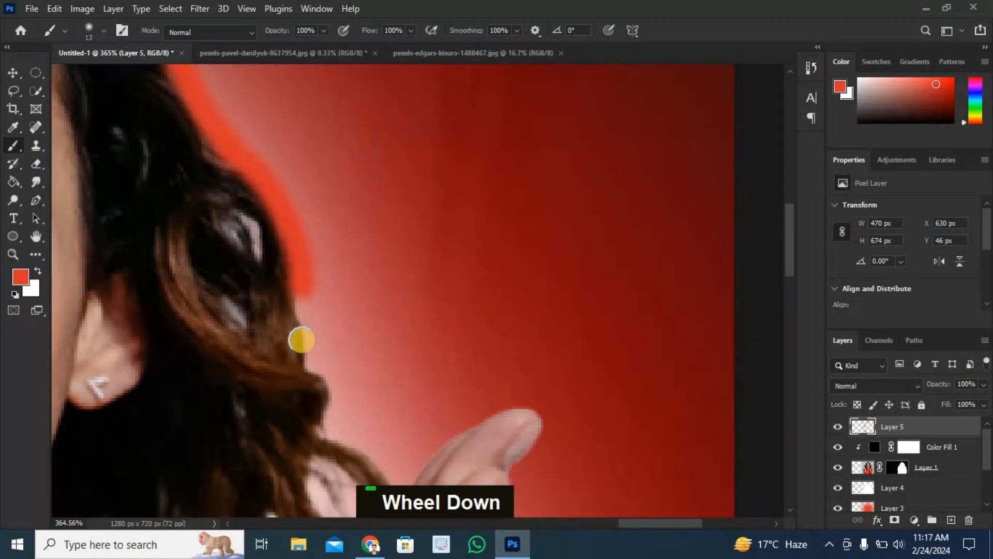
{"action": "scroll", "coordinate": [302, 340], "scroll_direction": "down", "scroll_amount": 2}
{"action": "mouse_move", "coordinate": [321, 303]}
{"action": "left_mouse_down"}
{"action": "mouse_move", "coordinate": [330, 363]}
{"action": "mouse_move", "coordinate": [375, 389]}
{"action": "mouse_move", "coordinate": [393, 428]}
{"action": "left_mouse_up"}
{"action": "scroll", "coordinate": [392, 428], "scroll_direction": "down", "scroll_amount": 1}
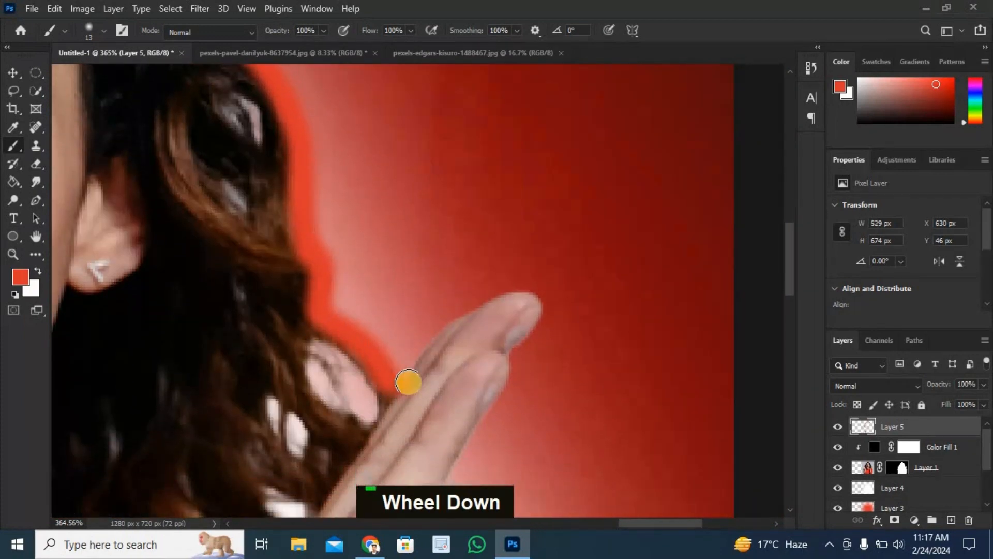
- Outline the fingertips and outer edge of the hand on the image's right in red, down to the shoulder
{"action": "mouse_move", "coordinate": [408, 381]}
{"action": "left_mouse_down"}
{"action": "mouse_move", "coordinate": [444, 333]}
{"action": "mouse_move", "coordinate": [494, 303]}
{"action": "mouse_move", "coordinate": [532, 333]}
{"action": "left_mouse_up"}
{"action": "scroll", "coordinate": [510, 295], "scroll_direction": "down", "scroll_amount": 1}
{"action": "mouse_move", "coordinate": [510, 294]}
{"action": "left_mouse_down"}
{"action": "mouse_move", "coordinate": [504, 322]}
{"action": "mouse_move", "coordinate": [441, 413]}
{"action": "left_mouse_up"}
{"action": "scroll", "coordinate": [441, 344], "scroll_direction": "down", "scroll_amount": 3}
{"action": "left_click_drag", "start_coordinate": [449, 338], "coordinate": [432, 379]}
{"action": "scroll", "coordinate": [434, 247], "scroll_direction": "down", "scroll_amount": 6}
{"action": "left_click_drag", "start_coordinate": [435, 247], "coordinate": [351, 347]}
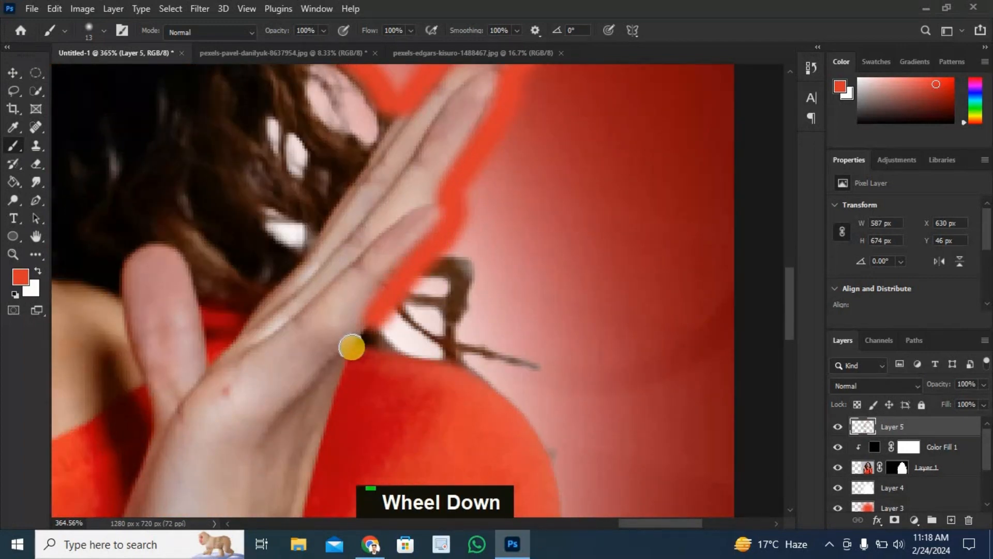
- Paint the red outline over the shoulder and down the outer sleeve on the image's right to the canvas's lower edge
{"action": "scroll", "coordinate": [357, 258], "scroll_direction": "down", "scroll_amount": 3}
{"action": "mouse_move", "coordinate": [365, 205]}
{"action": "left_mouse_down"}
{"action": "mouse_move", "coordinate": [476, 238]}
{"action": "mouse_move", "coordinate": [562, 338]}
{"action": "left_mouse_up"}
{"action": "scroll", "coordinate": [560, 310], "scroll_direction": "down", "scroll_amount": 3}
{"action": "left_click_drag", "start_coordinate": [561, 209], "coordinate": [560, 351]}
{"action": "scroll", "coordinate": [559, 283], "scroll_direction": "down", "scroll_amount": 1}
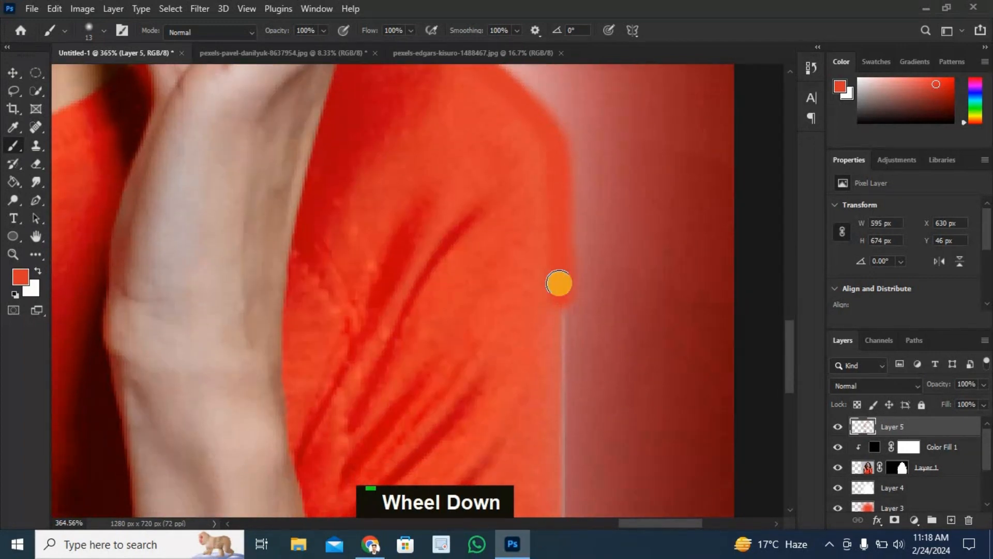
{"action": "scroll", "coordinate": [559, 283], "scroll_direction": "down", "scroll_amount": 3}
{"action": "mouse_move", "coordinate": [560, 169]}
{"action": "left_mouse_down"}
{"action": "mouse_move", "coordinate": [555, 427]}
{"action": "mouse_move", "coordinate": [559, 165]}
{"action": "mouse_move", "coordinate": [537, 504]}
{"action": "left_mouse_up"}
{"action": "scroll", "coordinate": [561, 259], "scroll_direction": "down", "scroll_amount": 5}
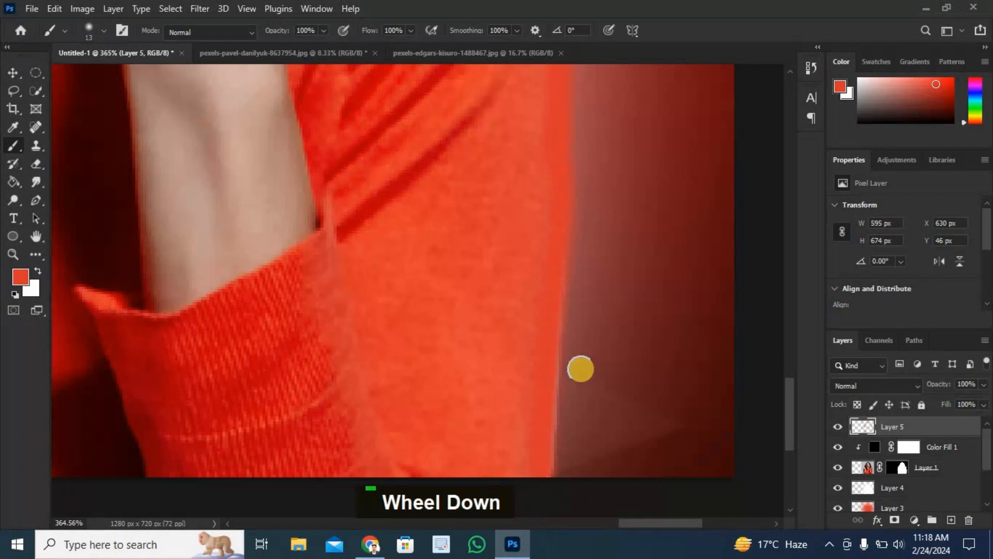
- Outline the cuff, inner forearm, thumb and inner finger edge of the arm on the image's right in red
{"action": "scroll", "coordinate": [580, 369], "scroll_direction": "down", "scroll_amount": 2}
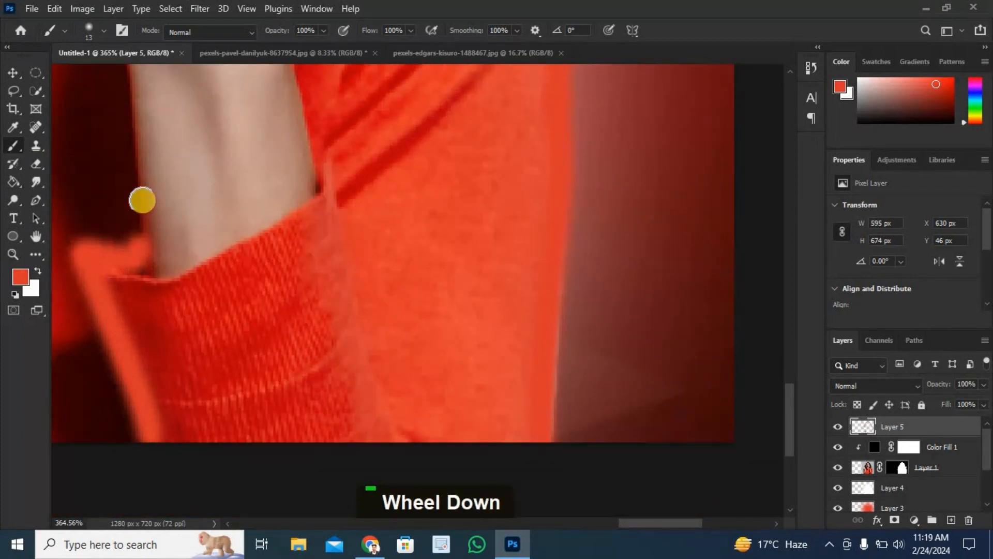
{"action": "scroll", "coordinate": [143, 200], "scroll_direction": "up", "scroll_amount": 3}
{"action": "left_click_drag", "start_coordinate": [110, 157], "coordinate": [138, 467]}
{"action": "scroll", "coordinate": [155, 321], "scroll_direction": "up", "scroll_amount": 4}
{"action": "left_click_drag", "start_coordinate": [148, 201], "coordinate": [106, 448]}
{"action": "scroll", "coordinate": [135, 362], "scroll_direction": "up", "scroll_amount": 4}
{"action": "mouse_move", "coordinate": [141, 378]}
{"action": "left_mouse_down"}
{"action": "mouse_move", "coordinate": [127, 273]}
{"action": "mouse_move", "coordinate": [146, 252]}
{"action": "mouse_move", "coordinate": [170, 257]}
{"action": "mouse_move", "coordinate": [204, 359]}
{"action": "mouse_move", "coordinate": [303, 251]}
{"action": "mouse_move", "coordinate": [414, 90]}
{"action": "left_mouse_up"}
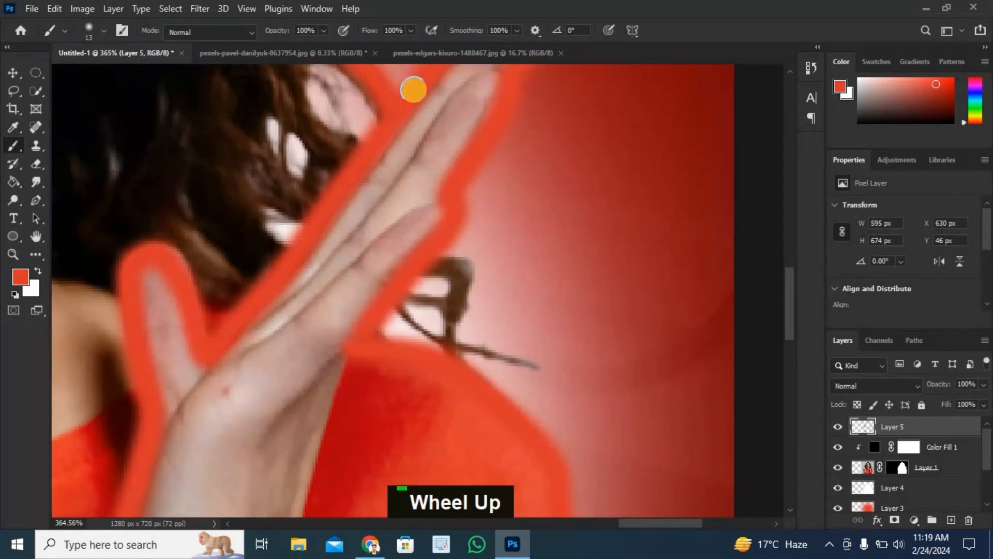
- Paint the red outline down the outer edge of the forearm on the image's right to the cuff
{"action": "scroll", "coordinate": [357, 184], "scroll_direction": "down", "scroll_amount": 5}
{"action": "scroll", "coordinate": [286, 202], "scroll_direction": "down", "scroll_amount": 8}
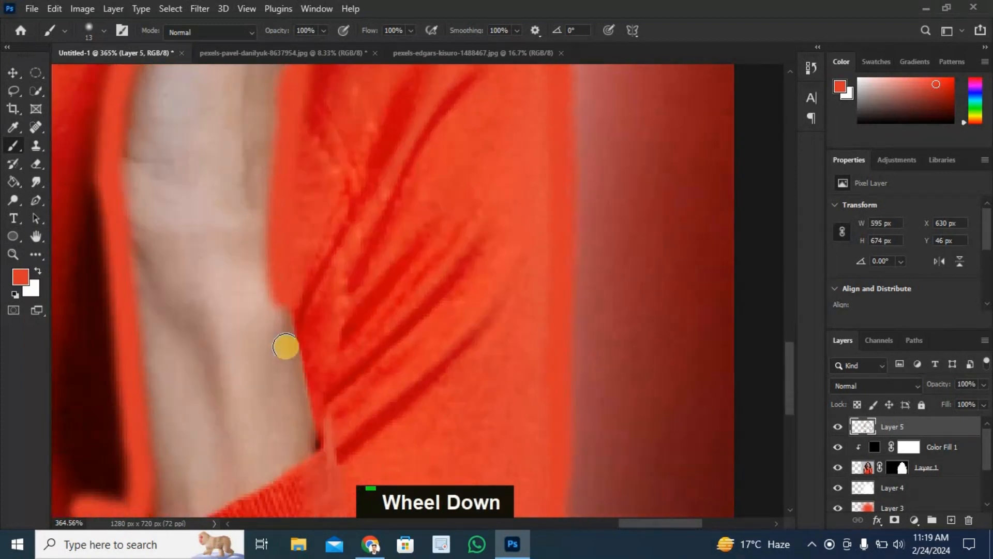
{"action": "scroll", "coordinate": [305, 378], "scroll_direction": "down", "scroll_amount": 6}
{"action": "scroll", "coordinate": [318, 214], "scroll_direction": "up", "scroll_amount": 10}
- Set the brush size to 10 px and paint red lines along both sides of the woman's jaw
{"action": "scroll", "coordinate": [299, 216], "scroll_direction": "down", "scroll_amount": 5, "text": "alt"}
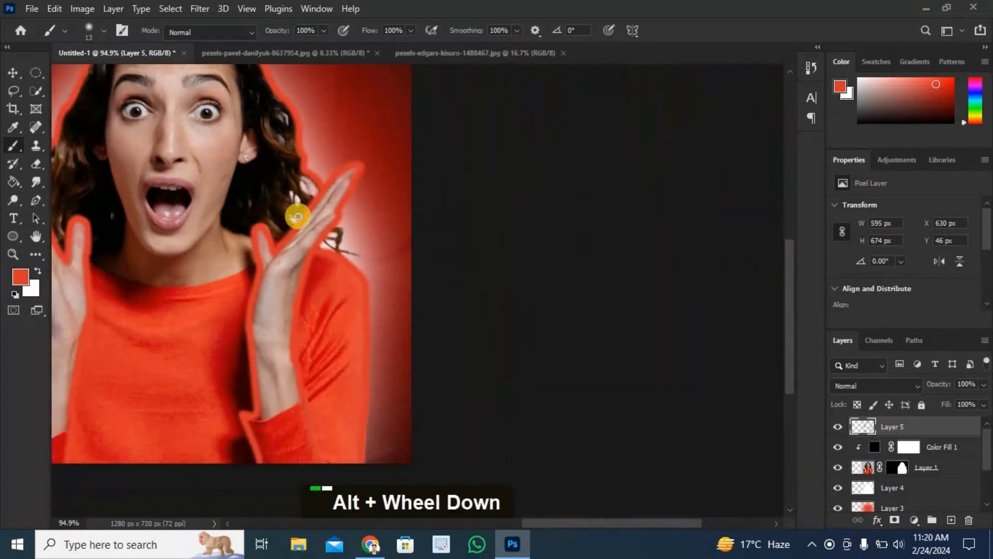
{"action": "scroll", "coordinate": [298, 217], "scroll_direction": "left", "scroll_amount": 2}
{"action": "scroll", "coordinate": [293, 225], "scroll_direction": "up", "scroll_amount": 2}
{"action": "scroll", "coordinate": [292, 226], "scroll_direction": "up", "scroll_amount": 5, "text": "alt"}
{"action": "scroll", "coordinate": [290, 226], "scroll_direction": "up", "scroll_amount": 2}
{"action": "left_click", "coordinate": [102, 31]}
{"action": "left_click", "coordinate": [86, 72]}
{"action": "left_click", "coordinate": [225, 72]}
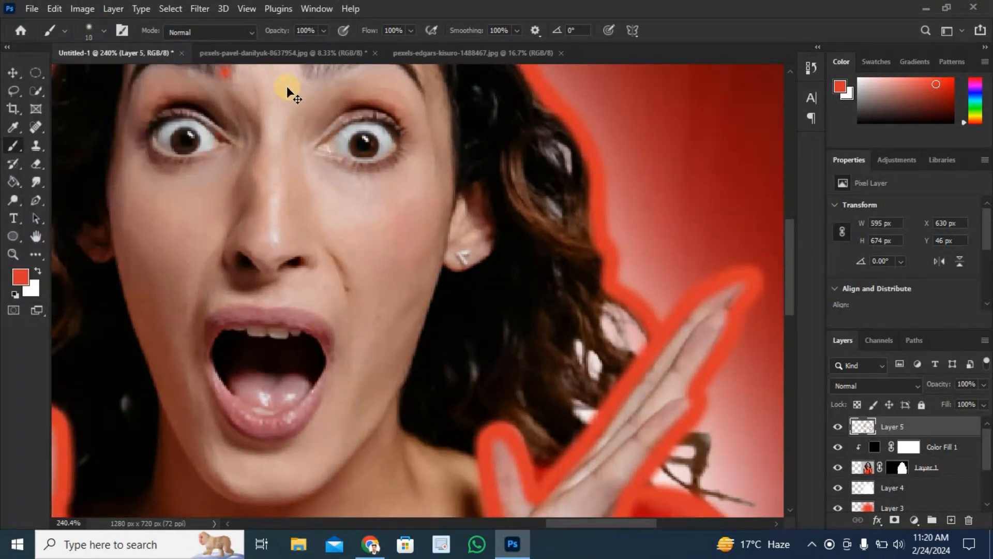
{"action": "key", "text": "ctrl+z"}
{"action": "mouse_move", "coordinate": [117, 243]}
{"action": "left_mouse_down"}
{"action": "mouse_move", "coordinate": [141, 365]}
{"action": "mouse_move", "coordinate": [224, 504]}
{"action": "left_mouse_up"}
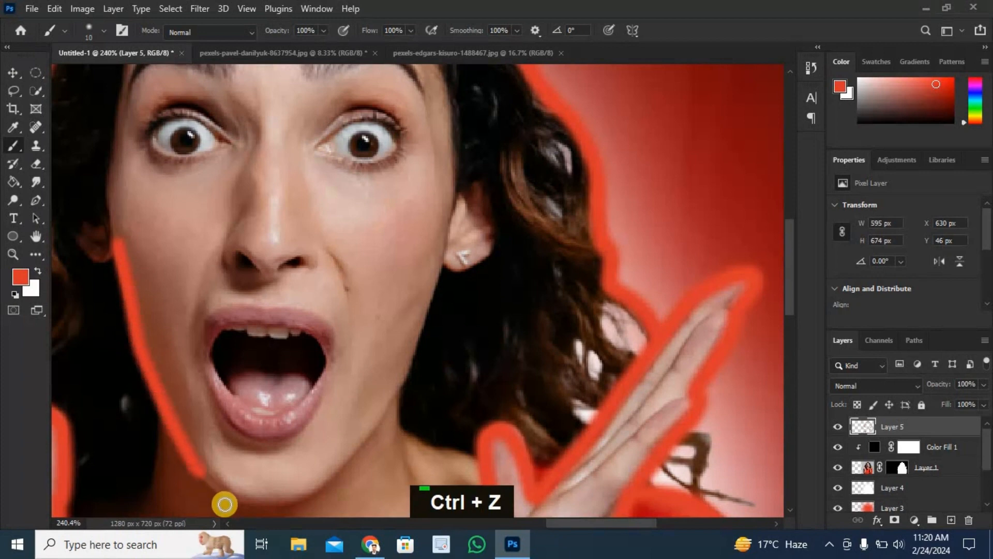
{"action": "scroll", "coordinate": [361, 217], "scroll_direction": "down", "scroll_amount": 2, "text": "alt"}
{"action": "scroll", "coordinate": [64, 162], "scroll_direction": "up", "scroll_amount": 3}
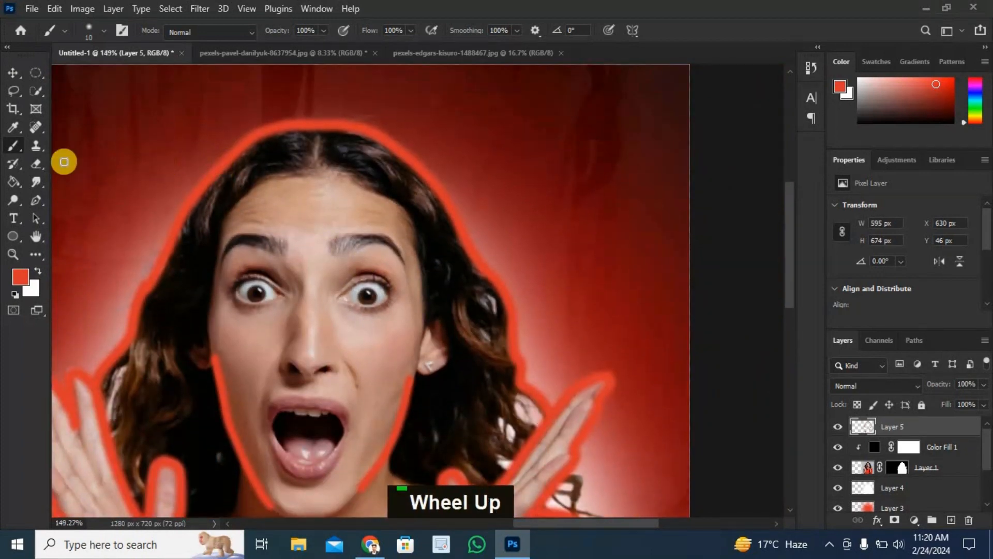
- Set the Smudge tool to 12 px and smudge the red outline into the hair at the crown and on the image's left
{"action": "right_click", "coordinate": [37, 184]}
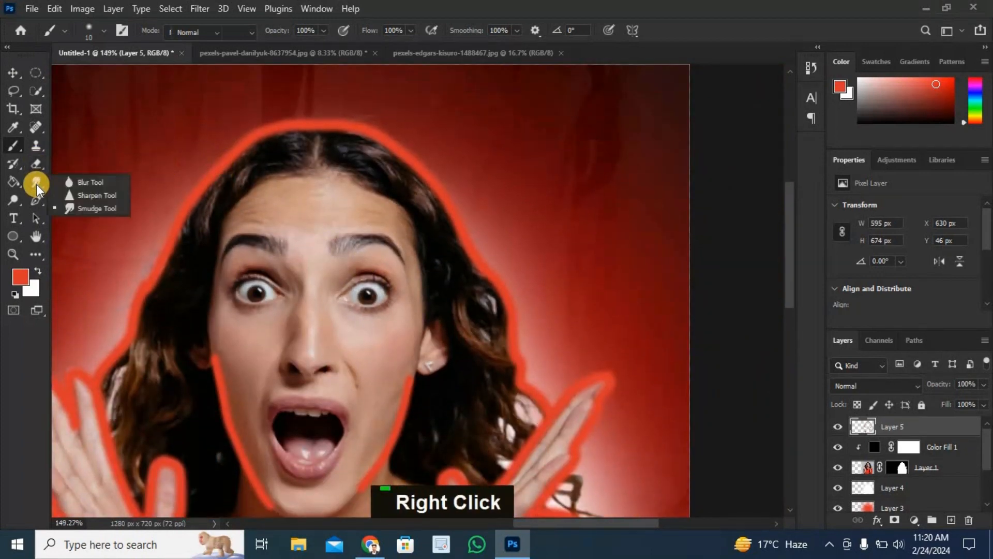
{"action": "left_click", "coordinate": [91, 209]}
{"action": "left_click", "coordinate": [103, 29]}
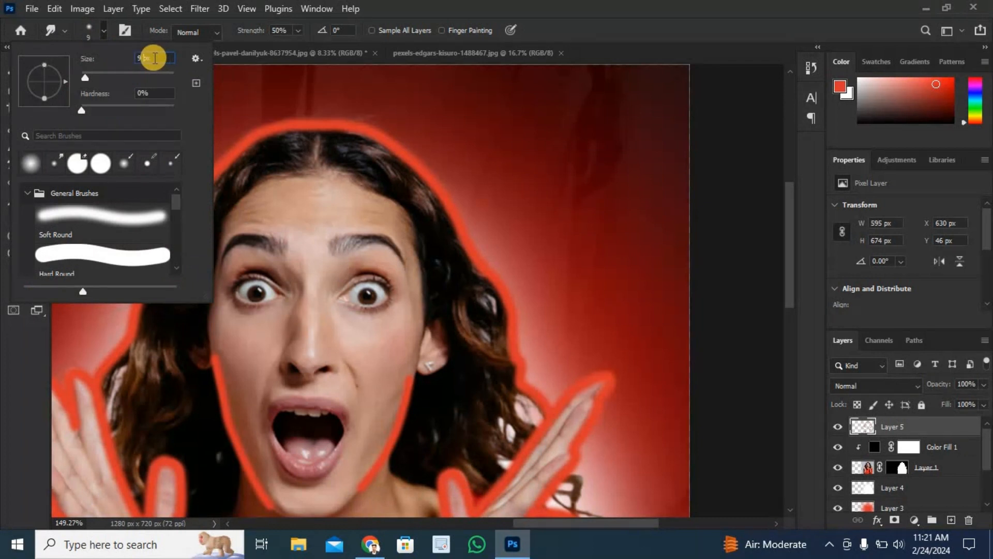
{"action": "key", "text": "BackSpace"}
{"action": "key", "text": "BackSpace"}
{"action": "type", "text": "12"}
{"action": "key", "text": "Return"}
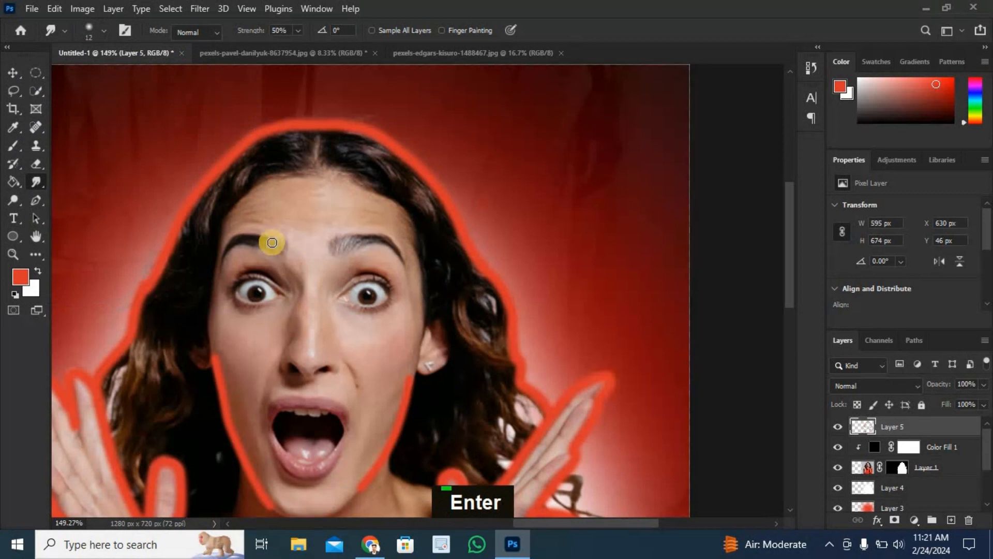
{"action": "scroll", "coordinate": [272, 242], "scroll_direction": "up", "scroll_amount": 4}
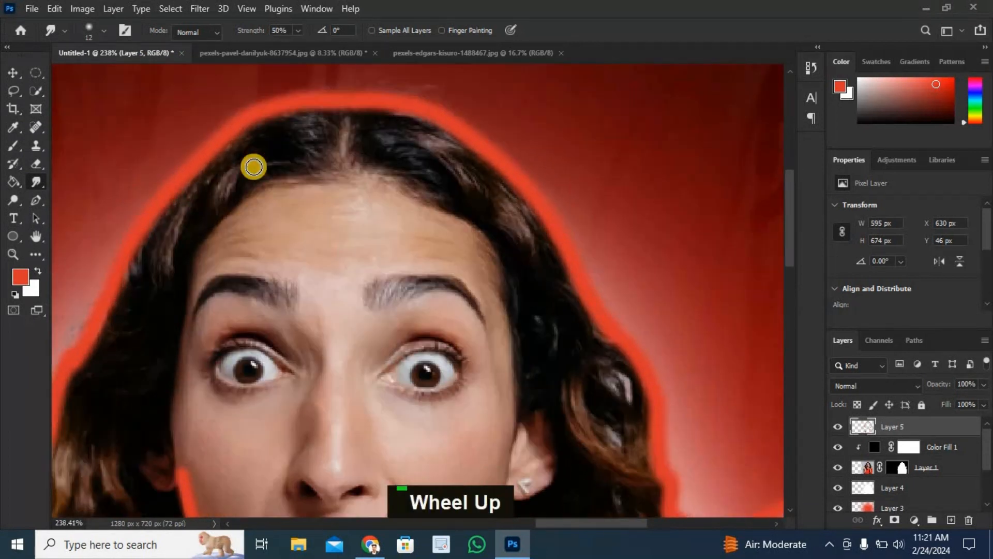
{"action": "scroll", "coordinate": [253, 167], "scroll_direction": "up", "scroll_amount": 1}
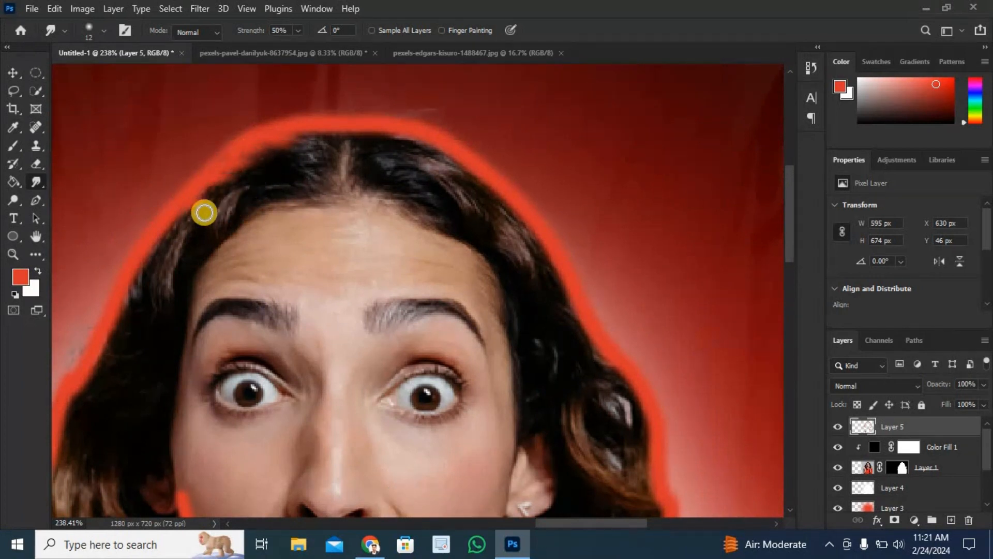
{"action": "double_click", "coordinate": [64, 426]}
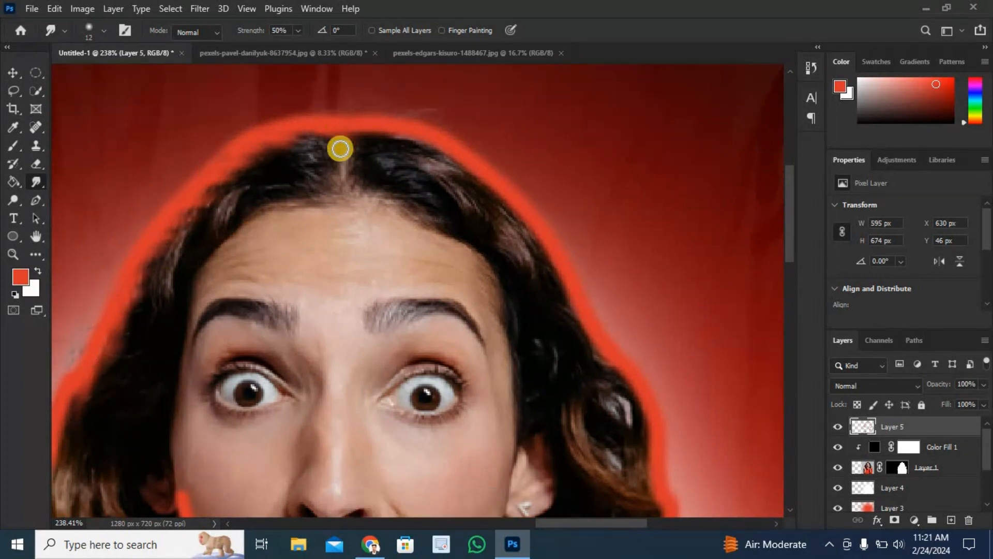
- Smudge the red outline inward along the hair, hand and forearm on the image's right
{"action": "scroll", "coordinate": [656, 366], "scroll_direction": "down", "scroll_amount": 2}
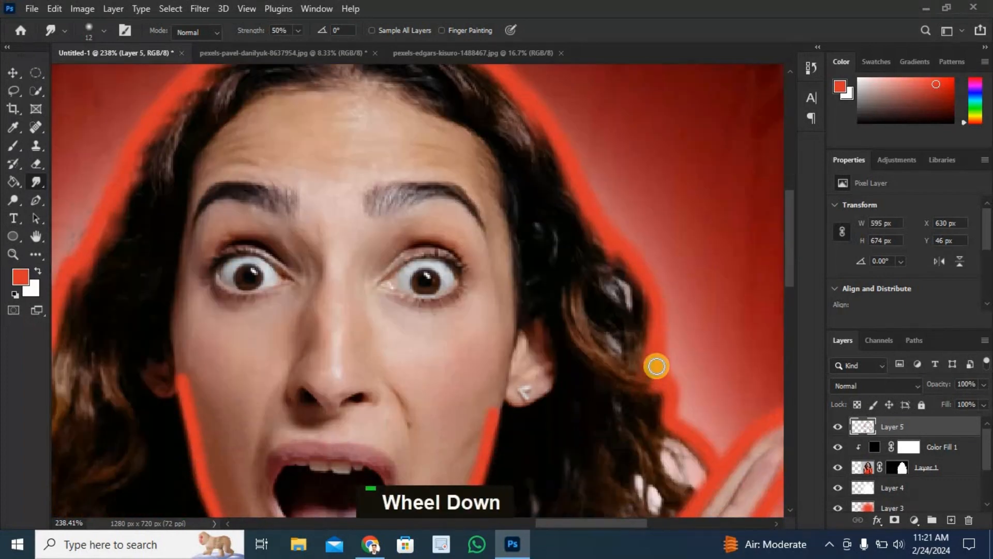
{"action": "scroll", "coordinate": [656, 366], "scroll_direction": "down", "scroll_amount": 2}
{"action": "scroll", "coordinate": [569, 414], "scroll_direction": "down", "scroll_amount": 2}
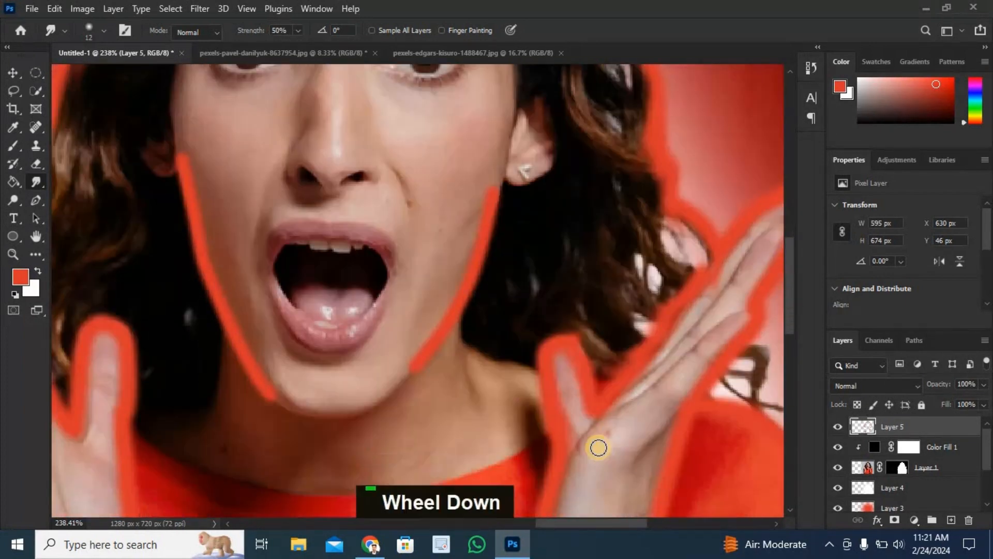
{"action": "scroll", "coordinate": [598, 448], "scroll_direction": "down", "scroll_amount": 3}
{"action": "scroll", "coordinate": [563, 491], "scroll_direction": "down", "scroll_amount": 5}
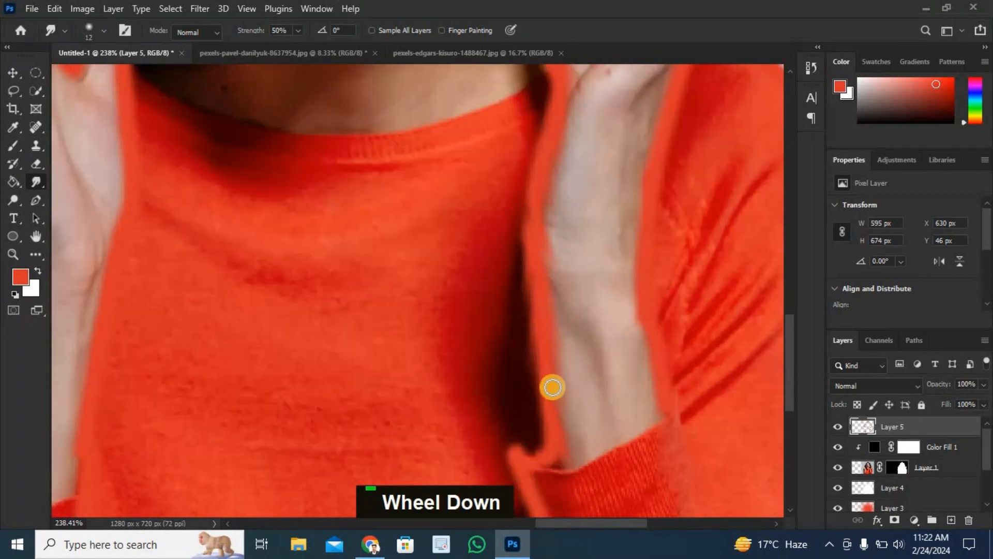
{"action": "scroll", "coordinate": [657, 259], "scroll_direction": "up", "scroll_amount": 6}
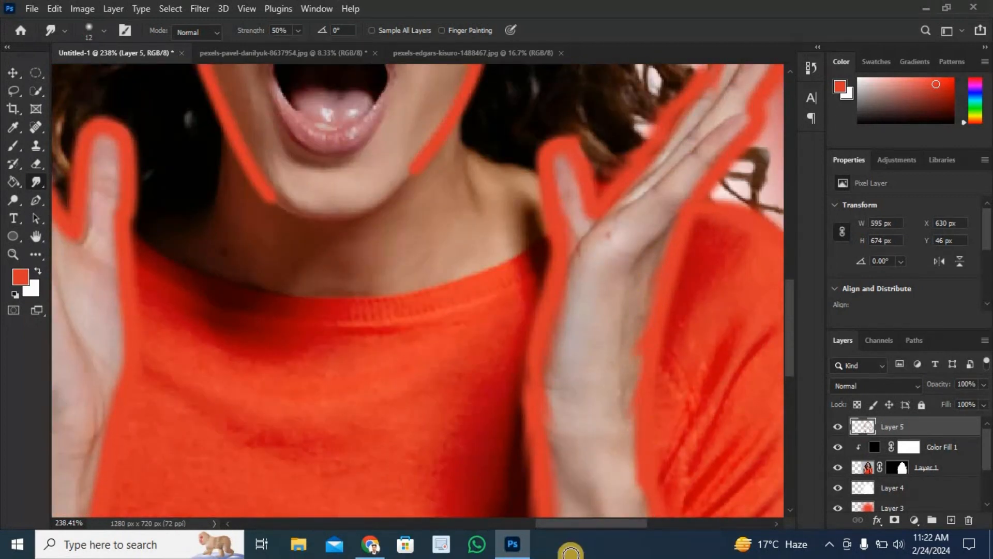
{"action": "scroll", "coordinate": [667, 439], "scroll_direction": "down", "scroll_amount": 3}
{"action": "scroll", "coordinate": [641, 332], "scroll_direction": "up", "scroll_amount": 5}
{"action": "scroll", "coordinate": [663, 326], "scroll_direction": "up", "scroll_amount": 3}
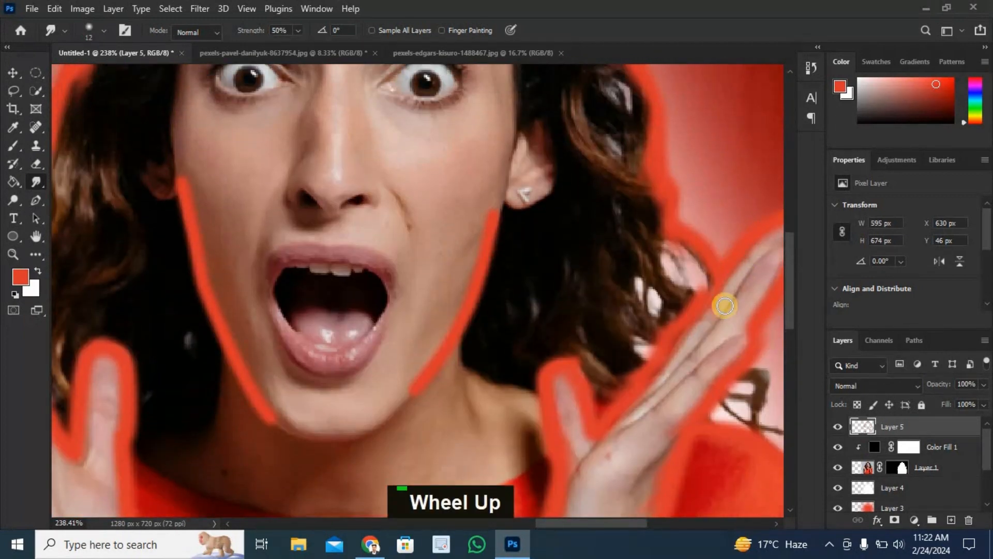
- Smudge the red lines along both sides of the woman's jaw into the skin
{"action": "scroll", "coordinate": [656, 290], "scroll_direction": "right", "scroll_amount": 3}
{"action": "scroll", "coordinate": [377, 284], "scroll_direction": "up", "scroll_amount": 2}
{"action": "mouse_move", "coordinate": [377, 284]}
{"action": "left_mouse_down"}
{"action": "mouse_move", "coordinate": [288, 410]}
{"action": "mouse_move", "coordinate": [359, 384]}
{"action": "left_mouse_up"}
{"action": "mouse_move", "coordinate": [101, 187]}
{"action": "left_mouse_down"}
{"action": "mouse_move", "coordinate": [71, 247]}
{"action": "mouse_move", "coordinate": [145, 420]}
{"action": "left_mouse_up"}
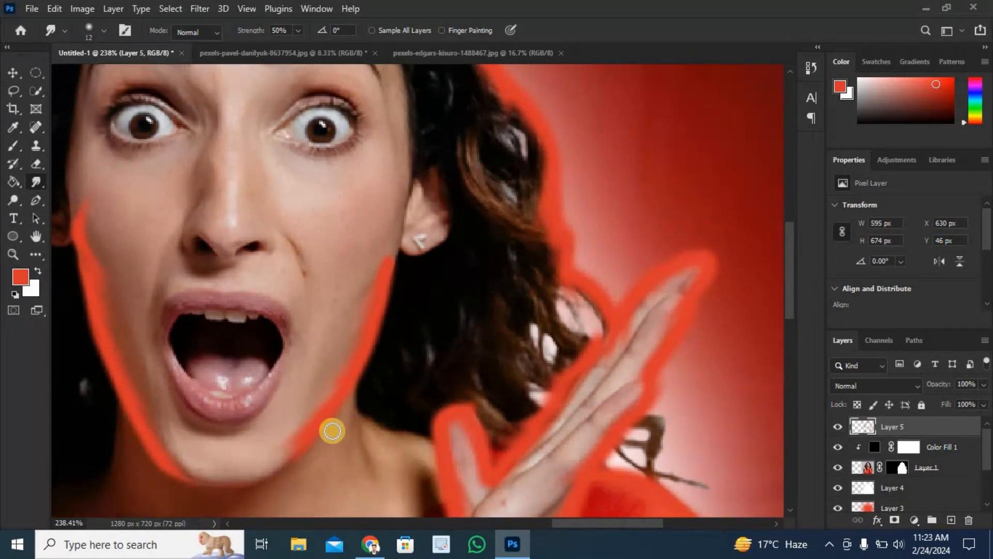
- Smudge the red outline along the hand, arm and loose hair strand on the image's left
{"action": "scroll", "coordinate": [228, 416], "scroll_direction": "up", "scroll_amount": 3}
{"action": "scroll", "coordinate": [197, 318], "scroll_direction": "left", "scroll_amount": 3}
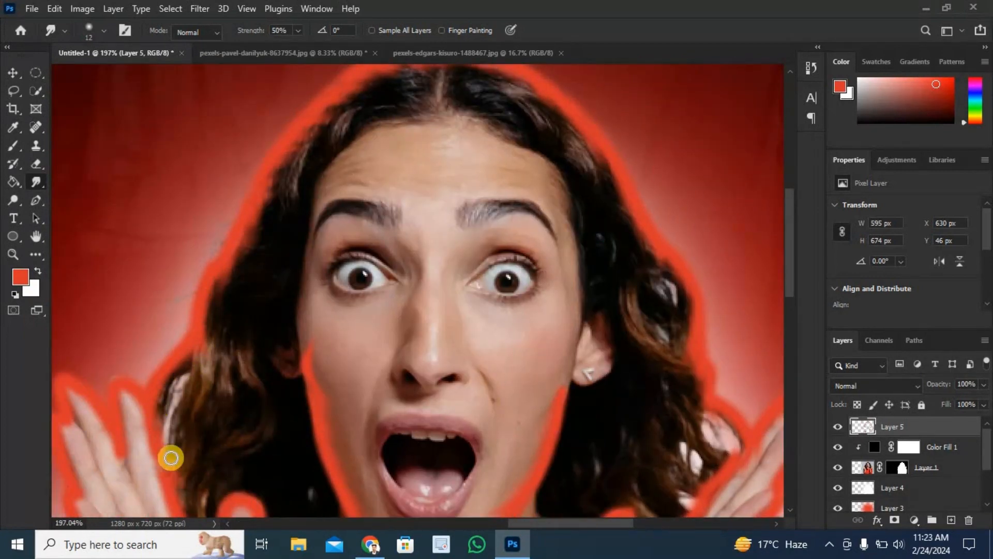
{"action": "scroll", "coordinate": [197, 459], "scroll_direction": "down", "scroll_amount": 4}
{"action": "scroll", "coordinate": [287, 461], "scroll_direction": "down", "scroll_amount": 5}
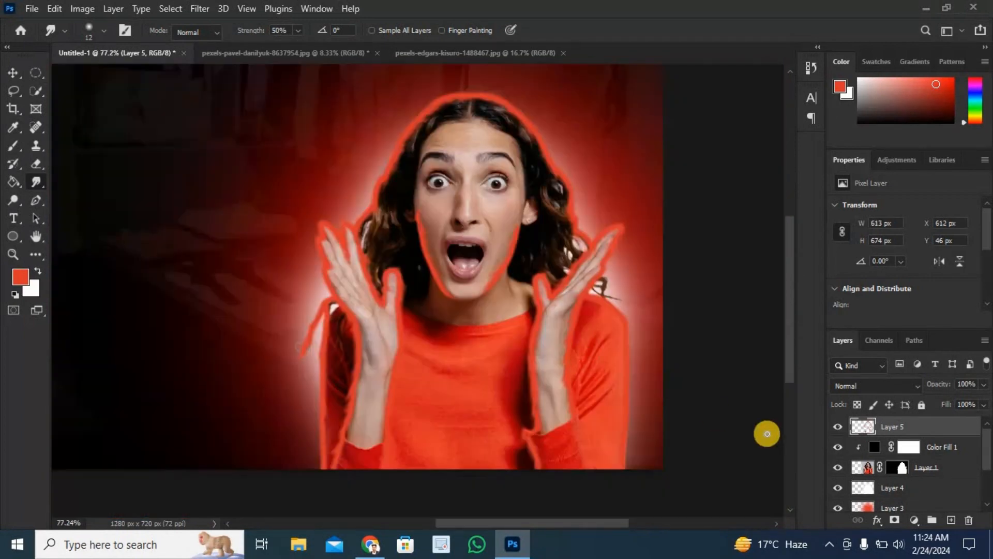
- Set the blend mode of the outline layer, Layer 5, to Hard Light at 100% opacity
{"action": "left_click", "coordinate": [917, 386]}
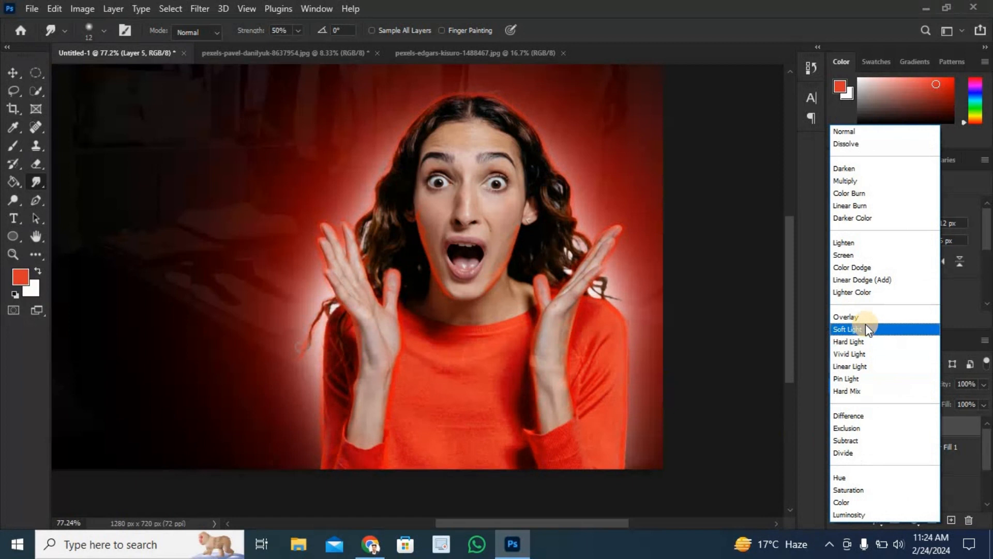
{"action": "left_click", "coordinate": [849, 339]}
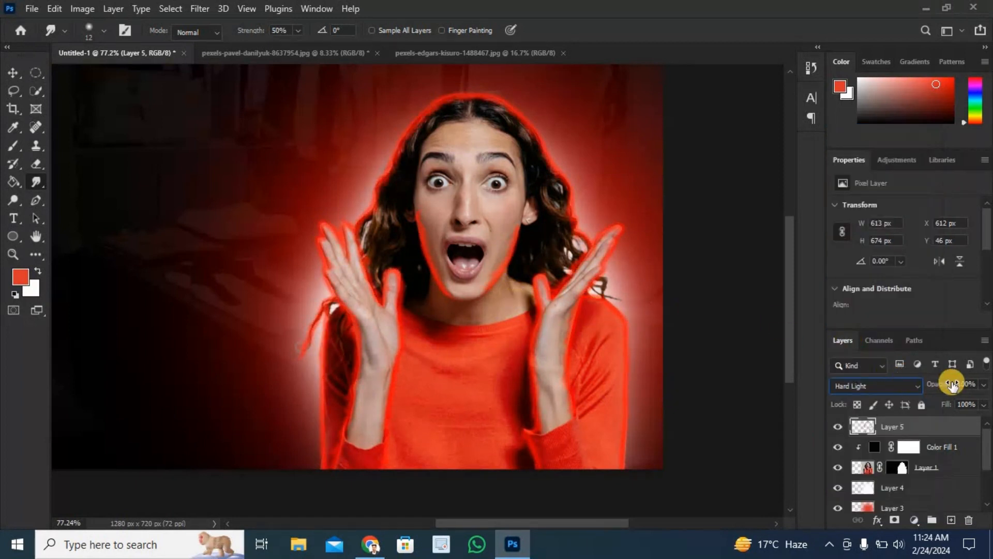
{"action": "left_click", "coordinate": [983, 384]}
{"action": "mouse_move", "coordinate": [984, 400]}
{"action": "left_mouse_down"}
{"action": "mouse_move", "coordinate": [955, 403]}
{"action": "mouse_move", "coordinate": [982, 399]}
{"action": "left_mouse_up"}
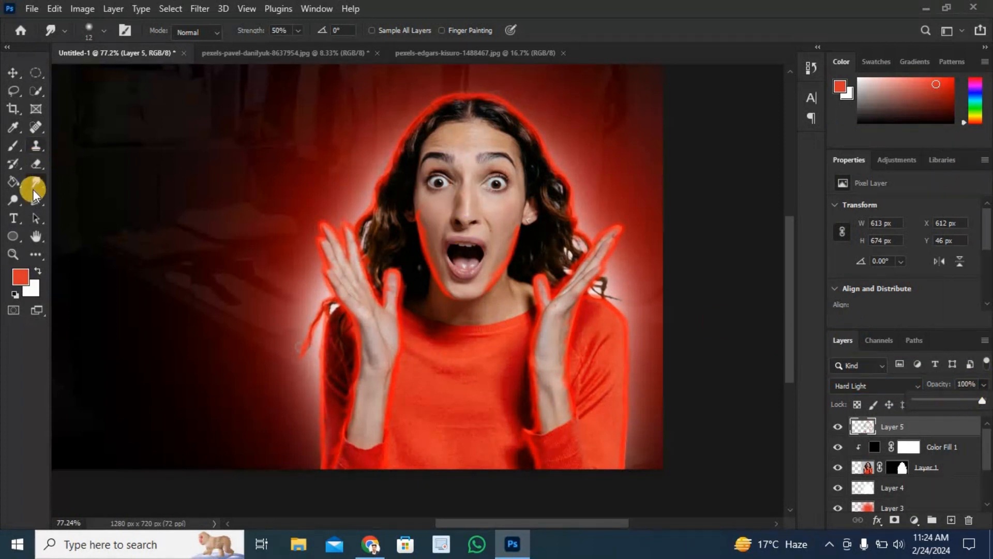
- Soften the red lines along the woman's jaw and cheeks with the Eraser tool at 18% opacity
{"action": "right_click", "coordinate": [34, 164]}
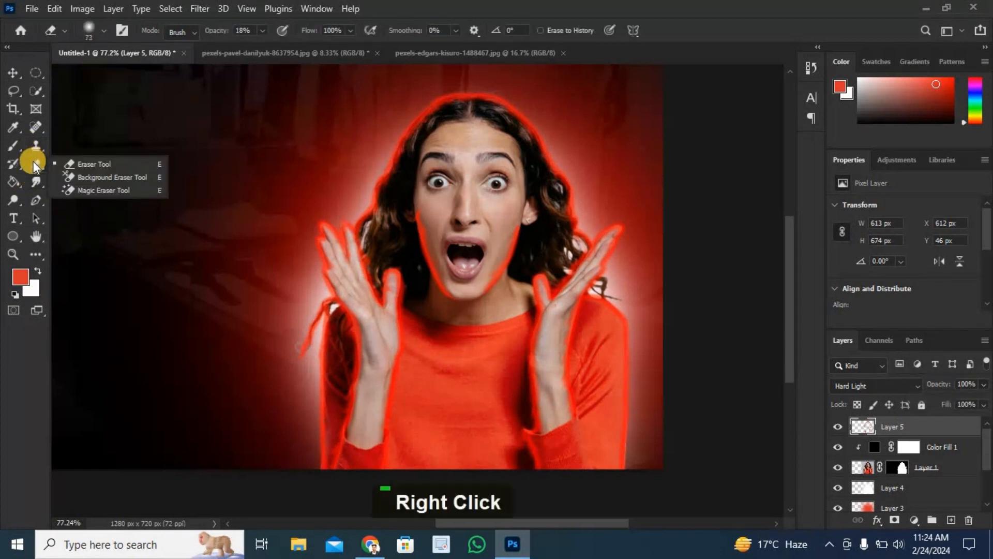
{"action": "left_click", "coordinate": [83, 165]}
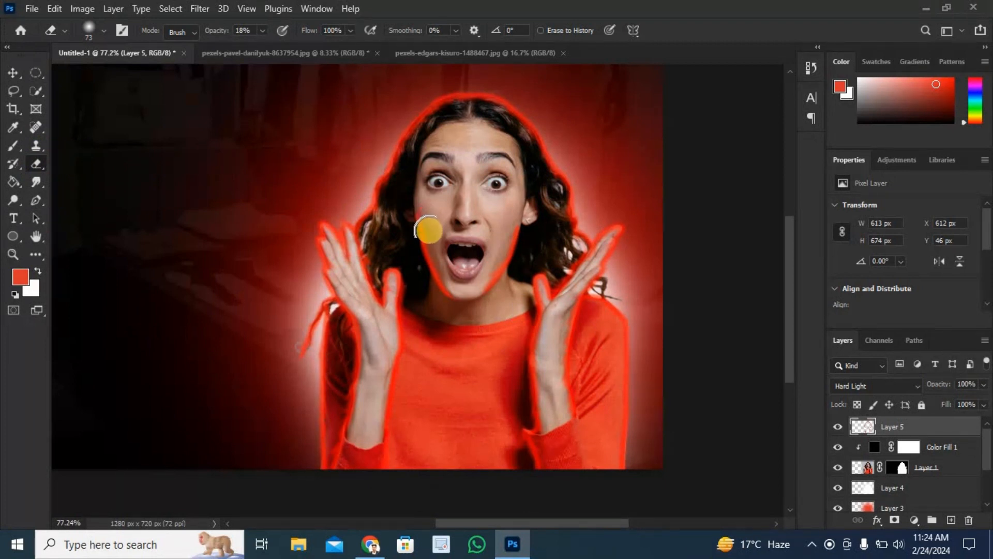
{"action": "double_click", "coordinate": [422, 228]}
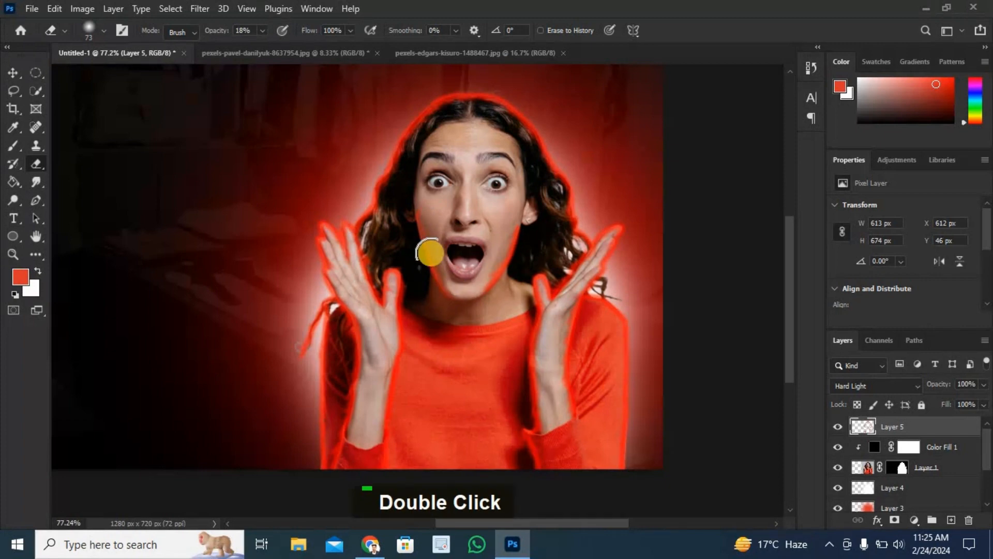
{"action": "scroll", "coordinate": [458, 247], "scroll_direction": "up", "scroll_amount": 5}
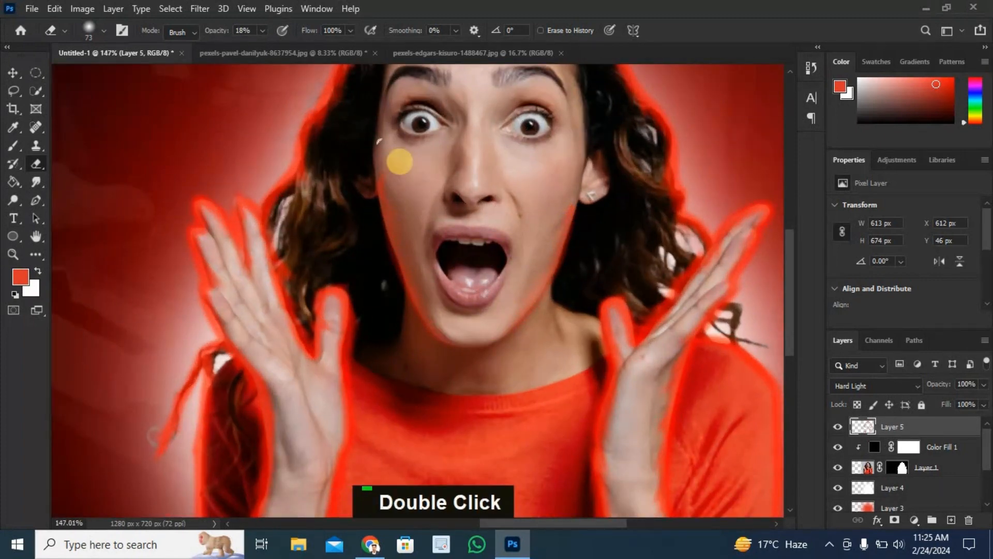
{"action": "scroll", "coordinate": [318, 351], "scroll_direction": "down", "scroll_amount": 5}
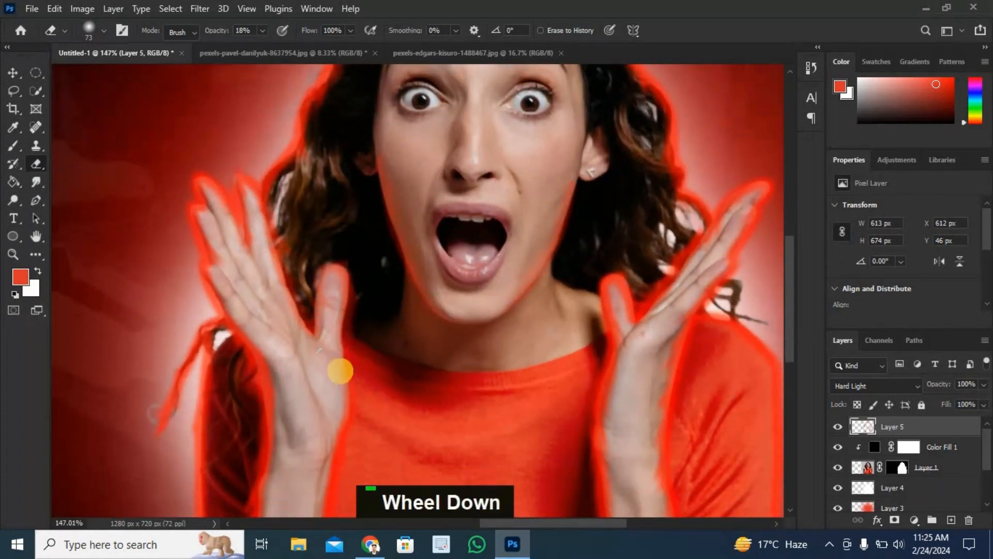
- Lightly erase the red outline on both hands and forearms, the loose hair strand and the chin
{"action": "scroll", "coordinate": [177, 417], "scroll_direction": "up", "scroll_amount": 5}
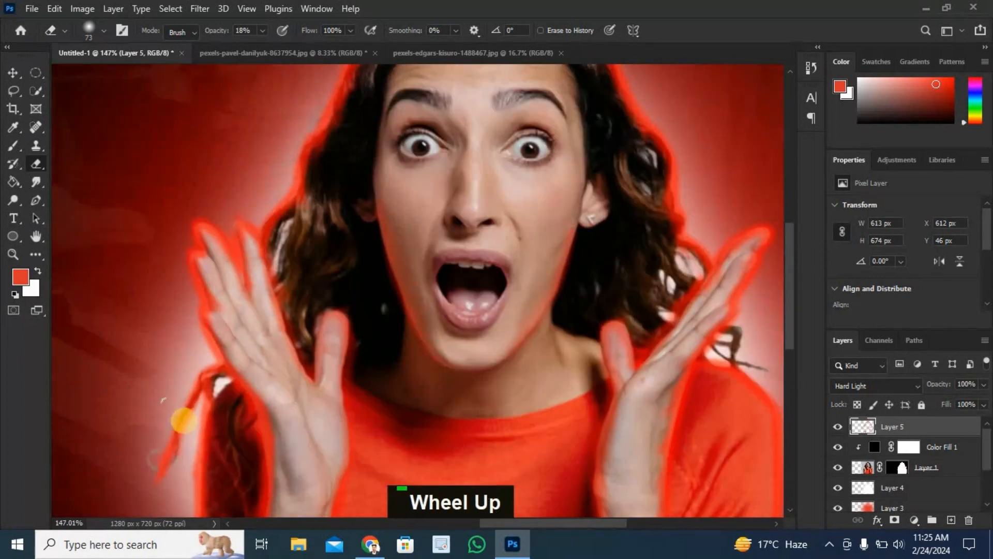
{"action": "scroll", "coordinate": [373, 239], "scroll_direction": "up", "scroll_amount": 2}
{"action": "scroll", "coordinate": [271, 338], "scroll_direction": "down", "scroll_amount": 8}
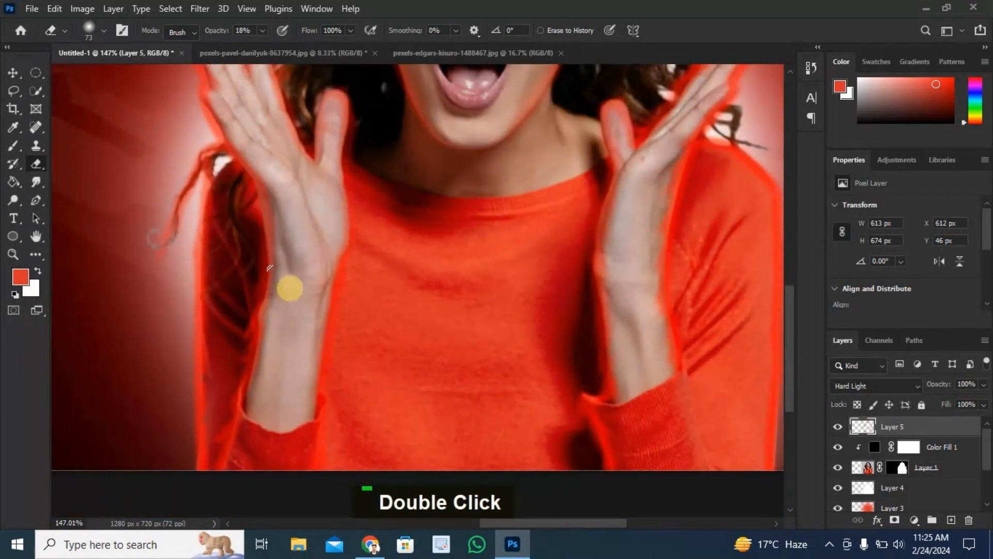
{"action": "scroll", "coordinate": [503, 326], "scroll_direction": "down", "scroll_amount": 2}
{"action": "scroll", "coordinate": [585, 354], "scroll_direction": "up", "scroll_amount": 4}
{"action": "scroll", "coordinate": [465, 270], "scroll_direction": "up", "scroll_amount": 3}
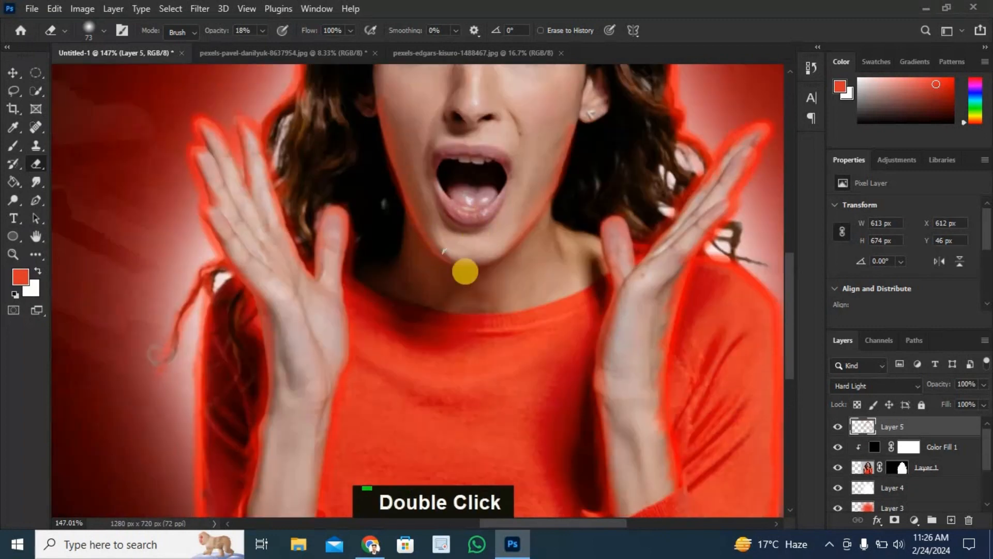
{"action": "scroll", "coordinate": [189, 262], "scroll_direction": "down", "scroll_amount": 4}
- Add the yellow Tahoma Bold 150 pt horizontal text "HOW TO MAKE" across the upper half of the canvas
{"action": "scroll", "coordinate": [190, 265], "scroll_direction": "left", "scroll_amount": 5}
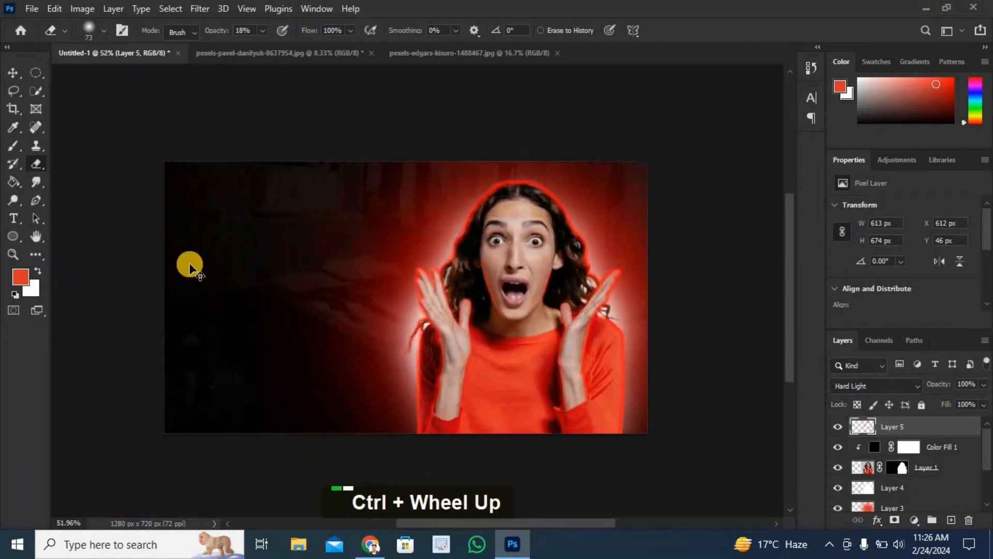
{"action": "scroll", "coordinate": [190, 265], "scroll_direction": "up", "scroll_amount": 1}
{"action": "scroll", "coordinate": [190, 264], "scroll_direction": "down", "scroll_amount": 1}
{"action": "scroll", "coordinate": [189, 264], "scroll_direction": "up", "scroll_amount": 2}
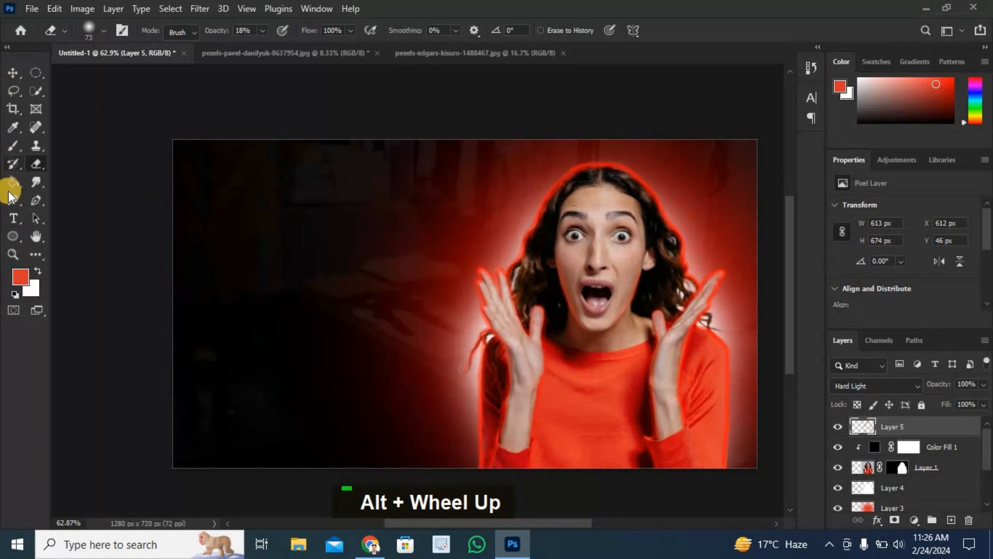
{"action": "left_click_drag", "start_coordinate": [14, 219], "coordinate": [82, 225]}
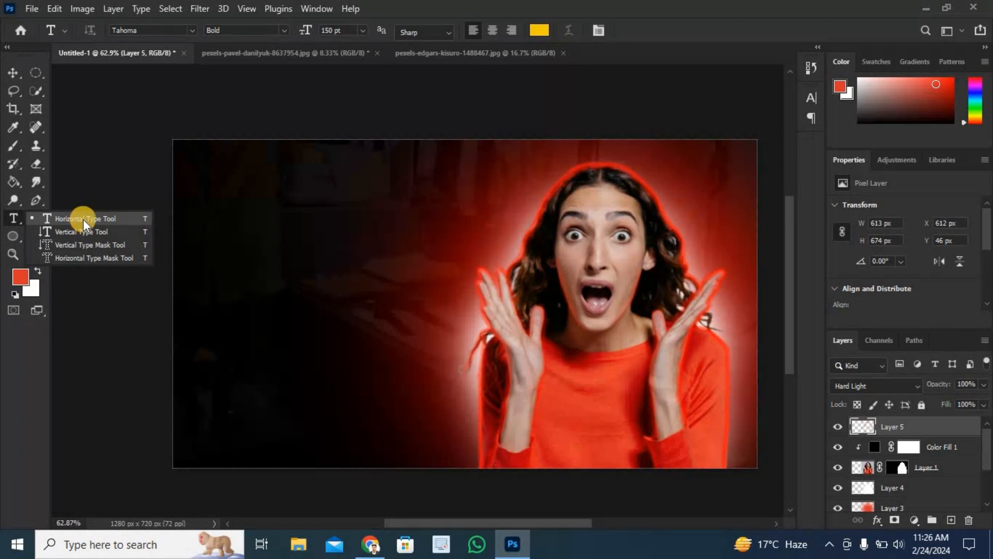
{"action": "left_click_drag", "start_coordinate": [83, 222], "coordinate": [81, 218]}
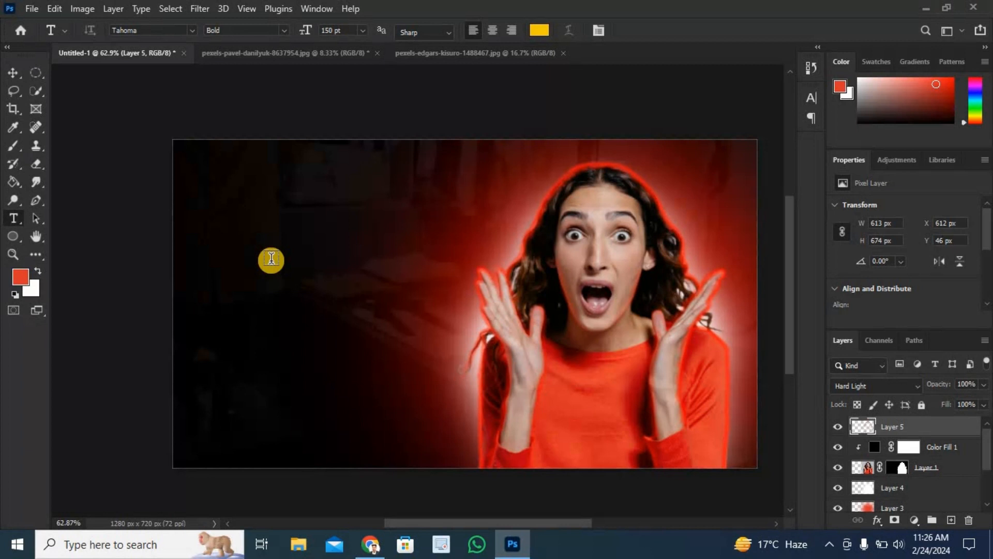
{"action": "left_click", "coordinate": [272, 258]}
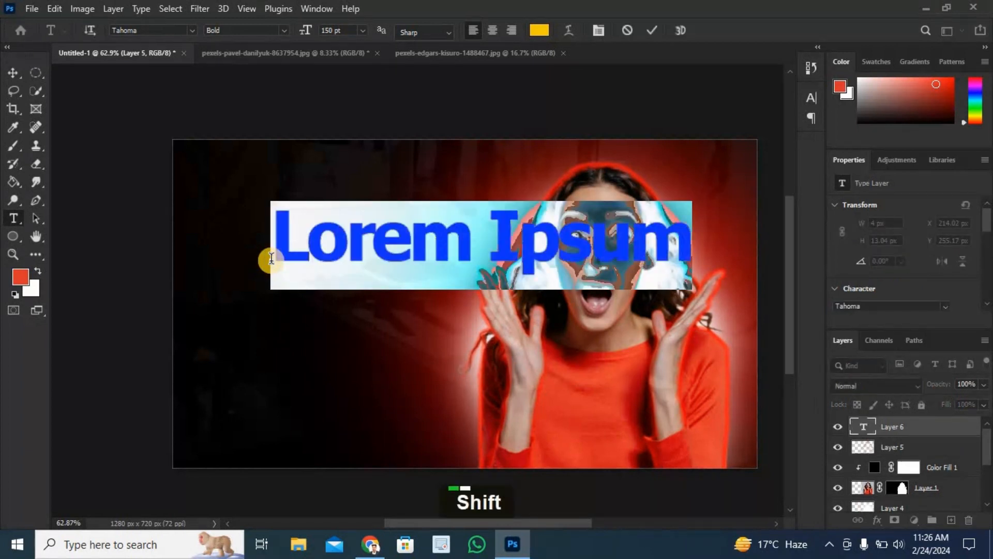
{"action": "type", "text": "HOW T"}
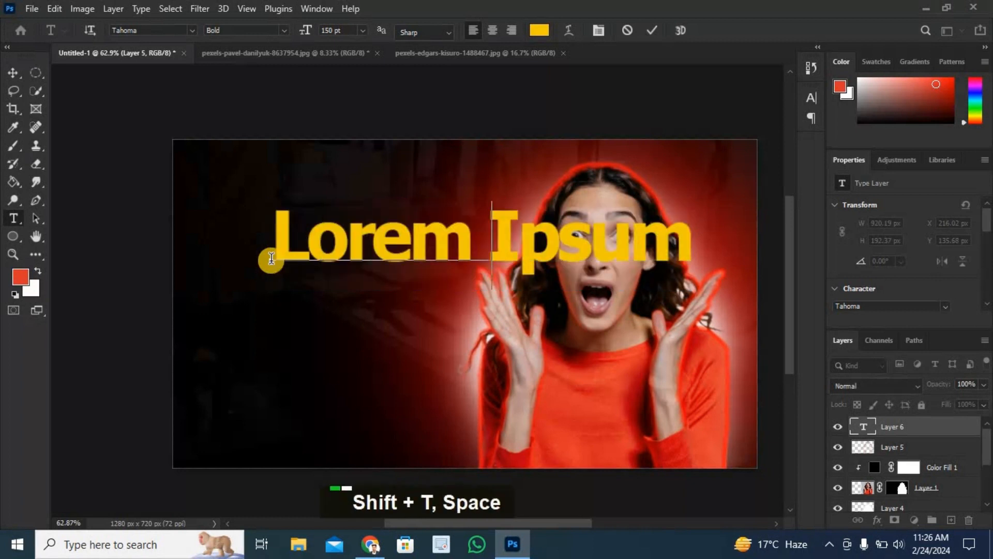
{"action": "type", "text": "O MAKE"}
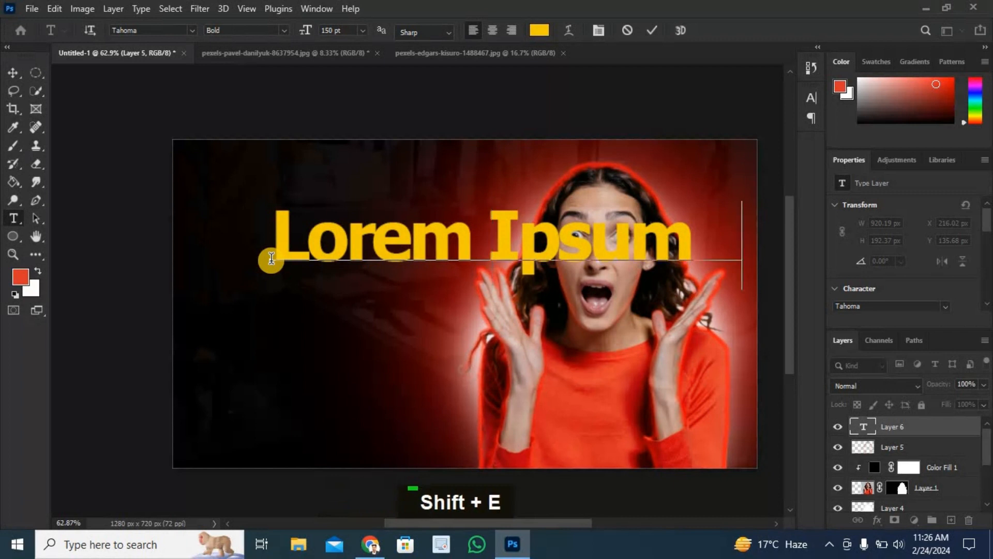
- Reduce the size of the entire "HOW TO MAKE" text to 60 pt and commit the edit
{"action": "double_click", "coordinate": [374, 236]}
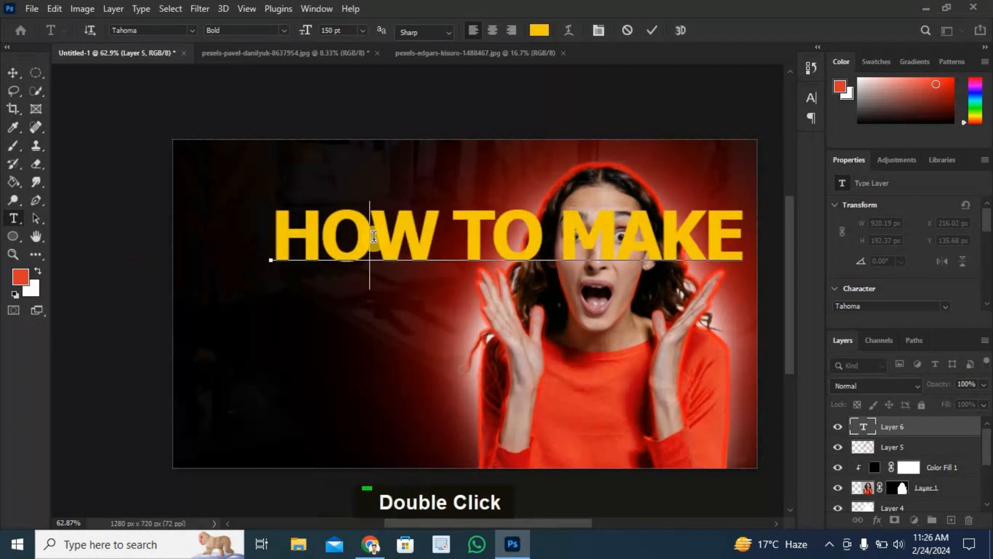
{"action": "triple_click", "coordinate": [374, 236]}
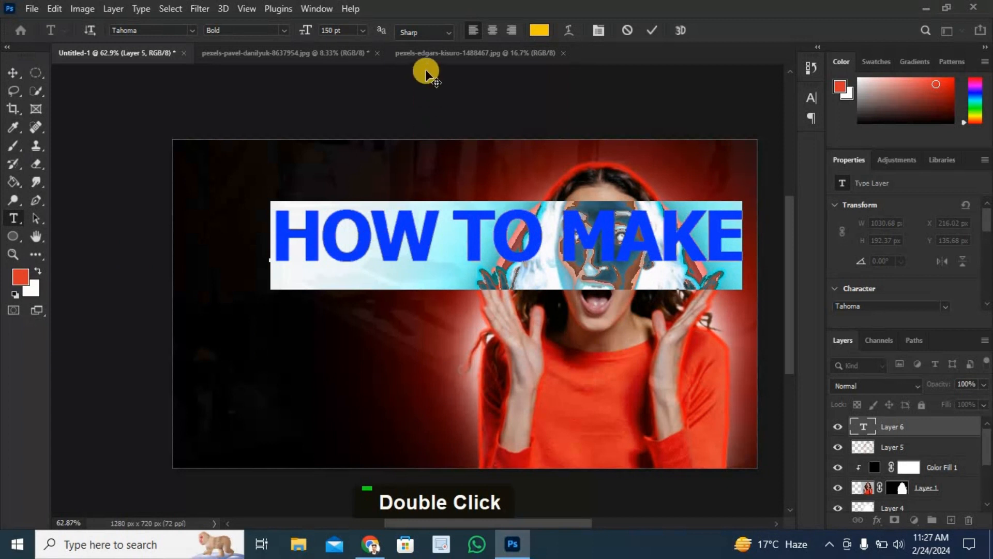
{"action": "left_click", "coordinate": [363, 30]}
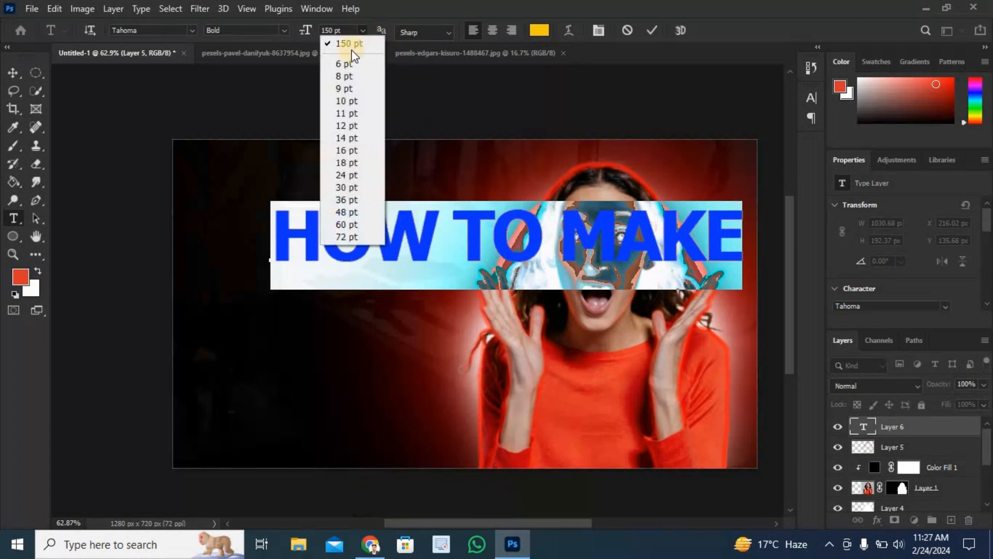
{"action": "left_click", "coordinate": [347, 224]}
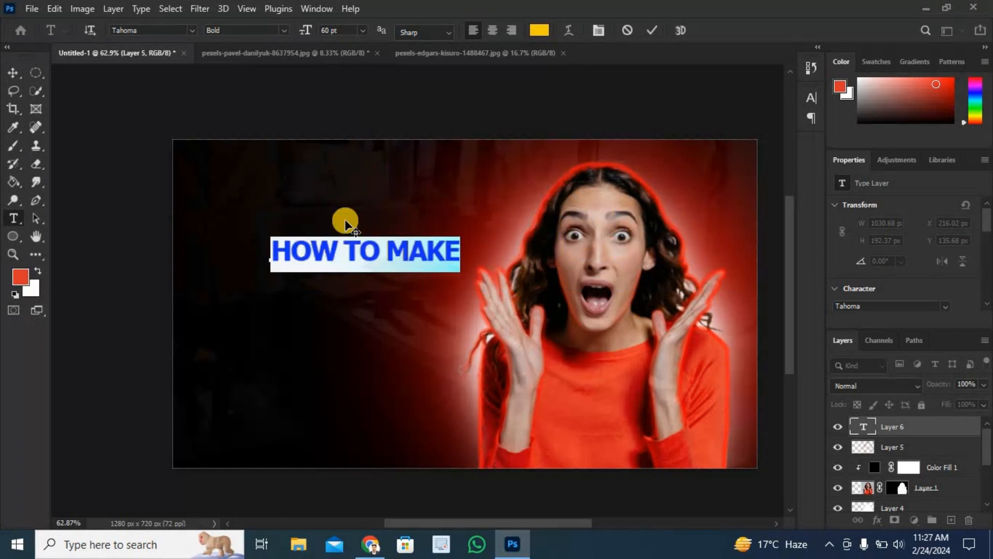
{"action": "left_click", "coordinate": [649, 31]}
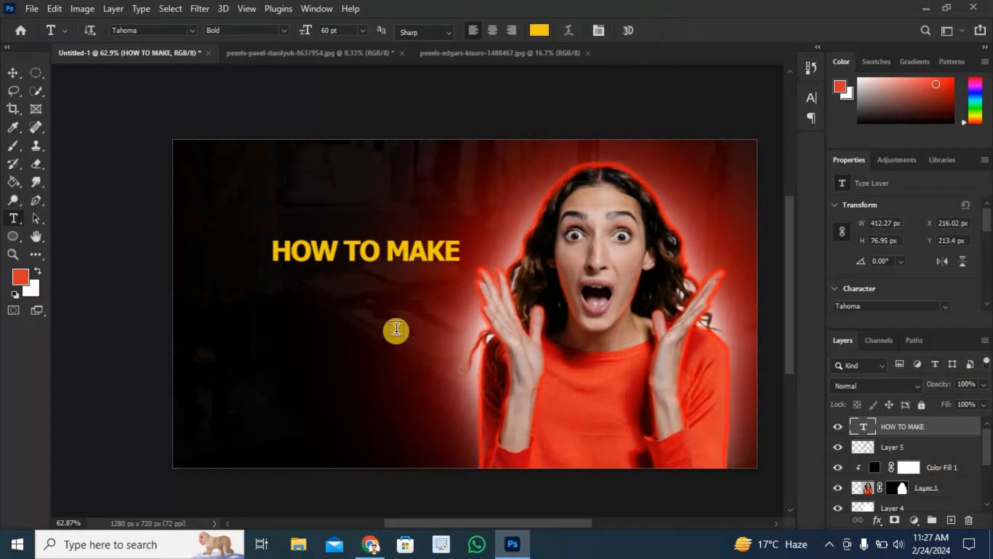
- Shift the "HOW TO MAKE" title left and place a copy directly below it, reworded as "YOUTUBE"
{"action": "left_click", "coordinate": [13, 73]}
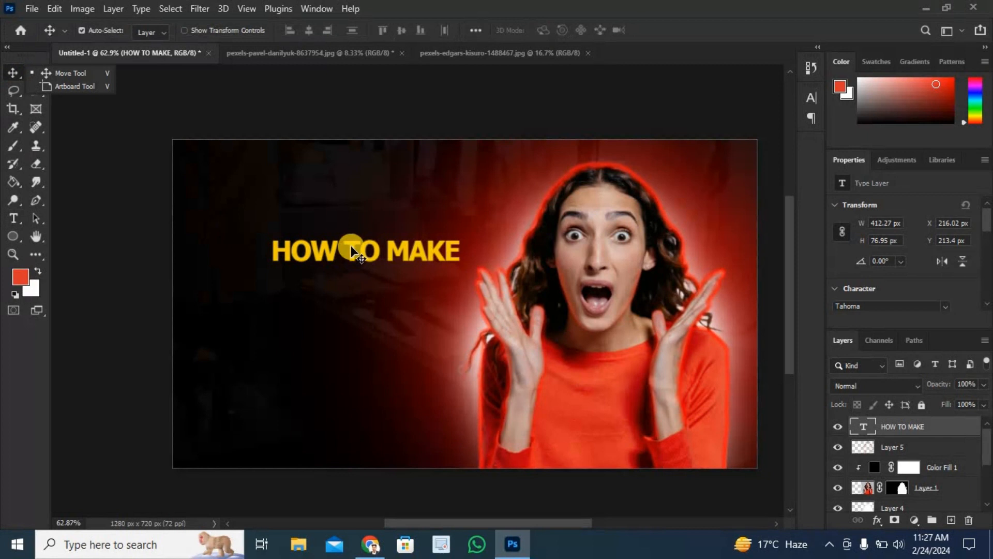
{"action": "left_click_drag", "start_coordinate": [352, 252], "coordinate": [299, 263]}
{"action": "double_click", "coordinate": [299, 263]}
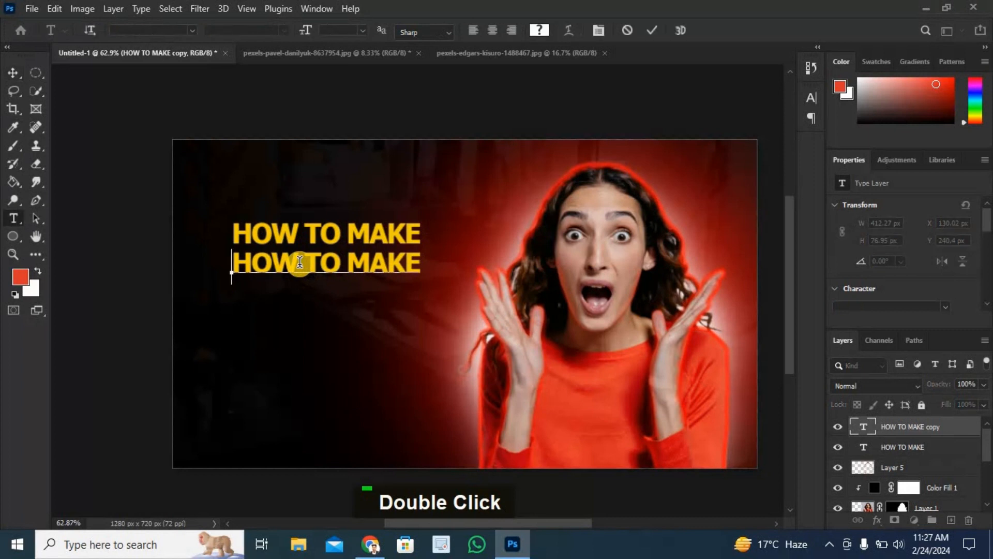
{"action": "double_click", "coordinate": [299, 262]}
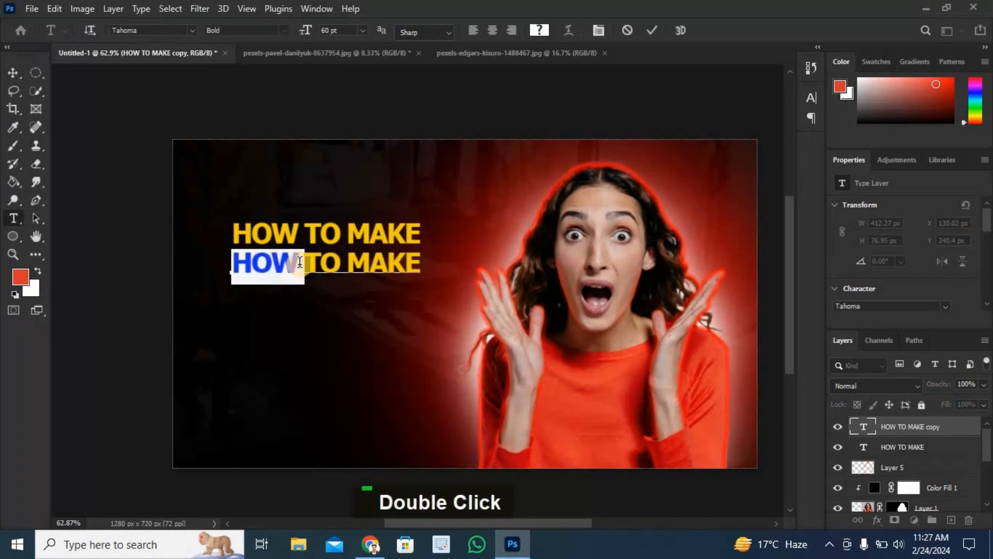
{"action": "triple_click", "coordinate": [300, 261]}
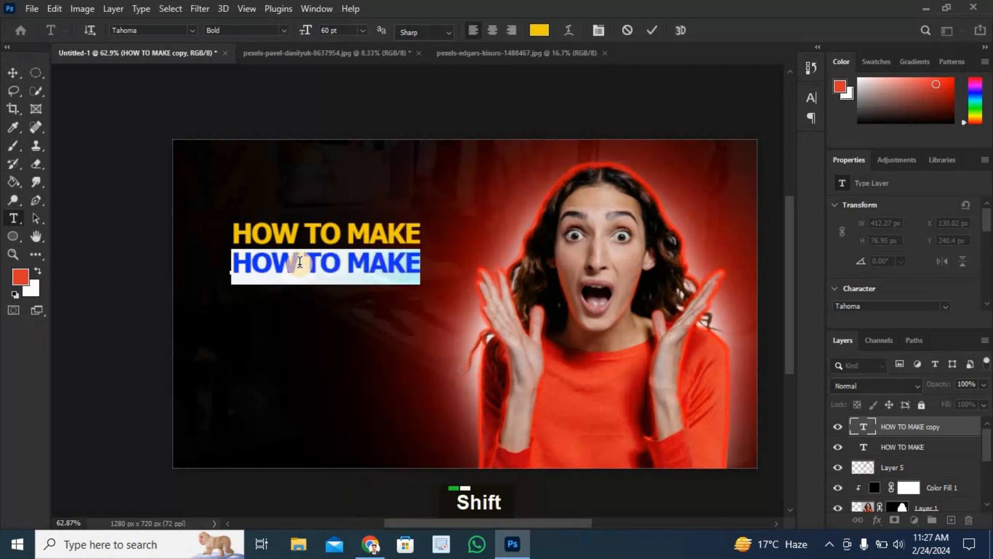
{"action": "type", "text": "YOUTU"}
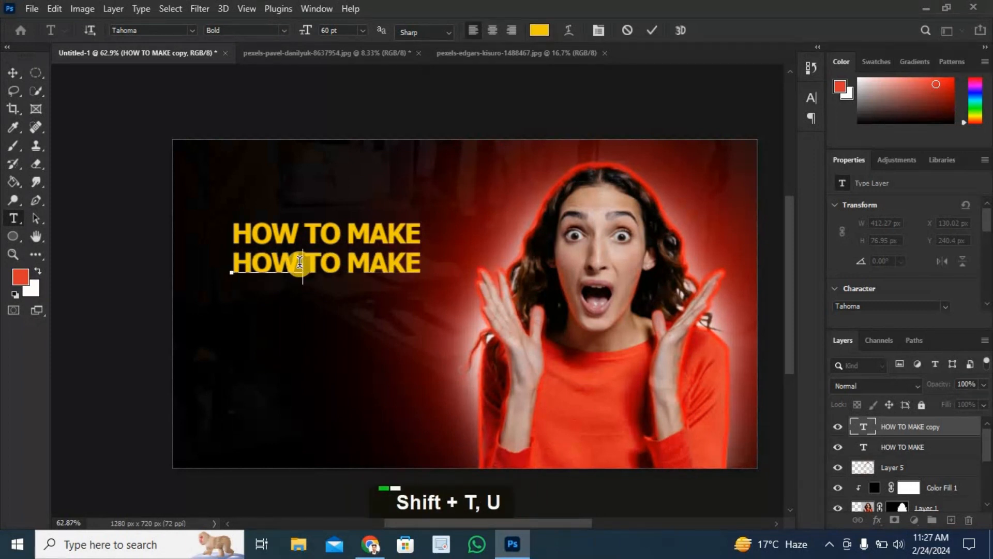
{"action": "type", "text": "BE"}
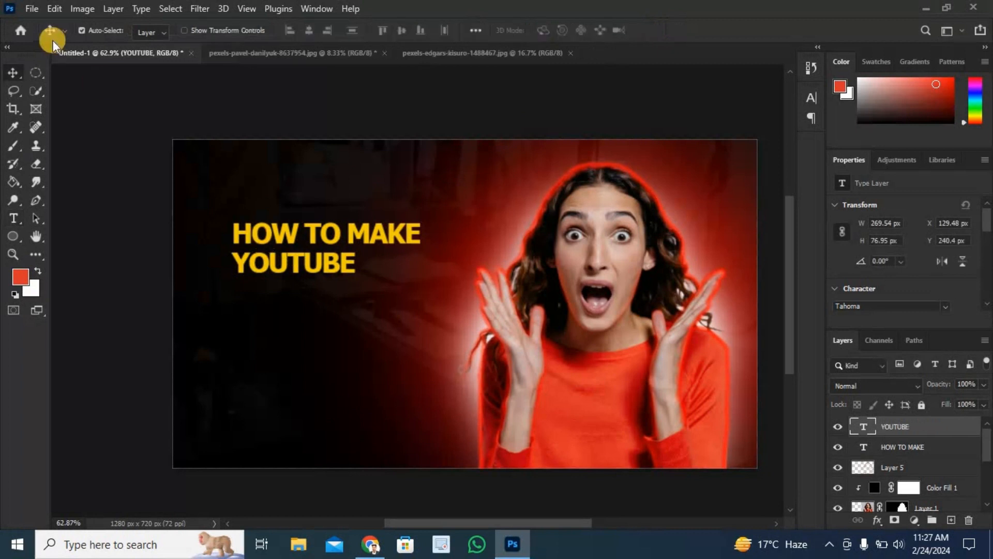
- Set the font size of the "YOUTUBE" text to 130 pt and commit the edit
{"action": "double_click", "coordinate": [262, 260]}
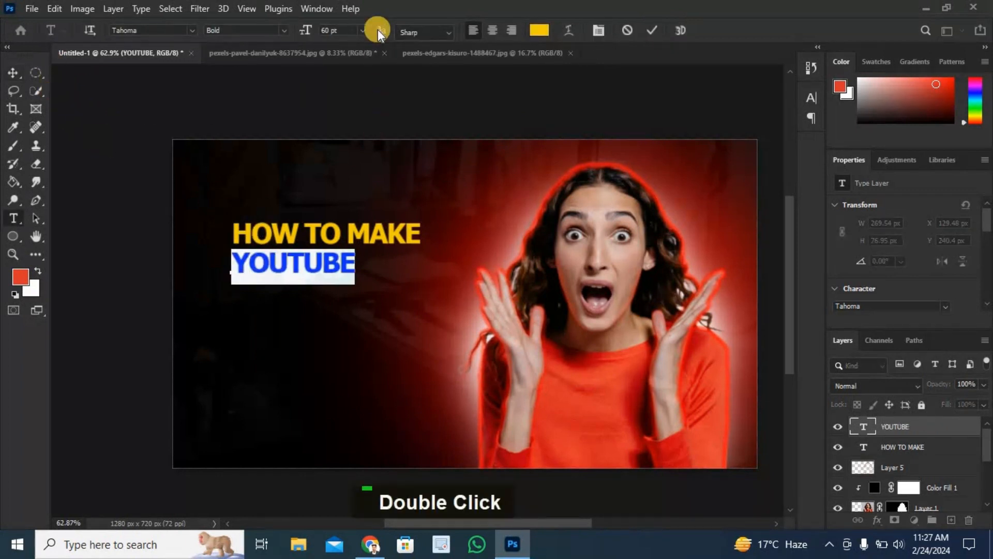
{"action": "left_click", "coordinate": [359, 32]}
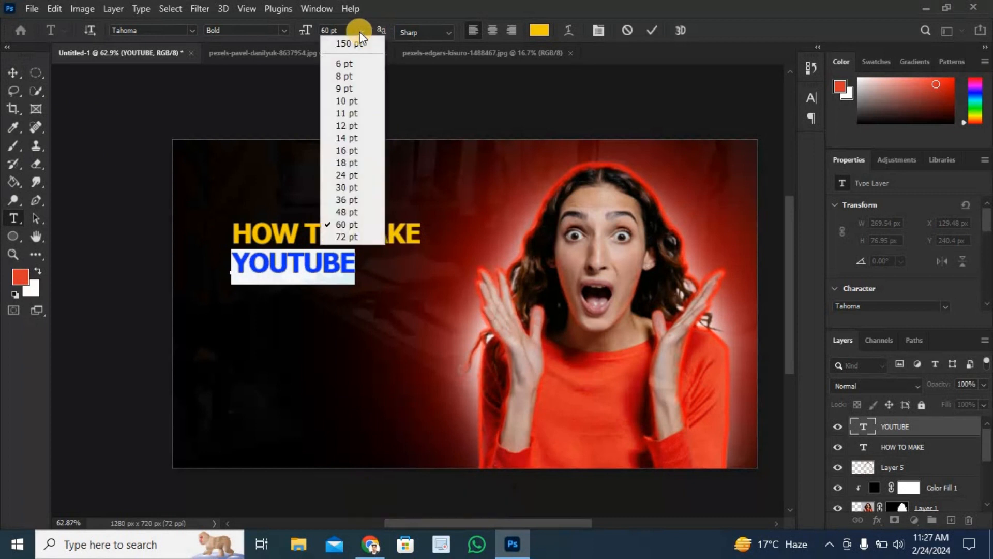
{"action": "left_click", "coordinate": [358, 32]}
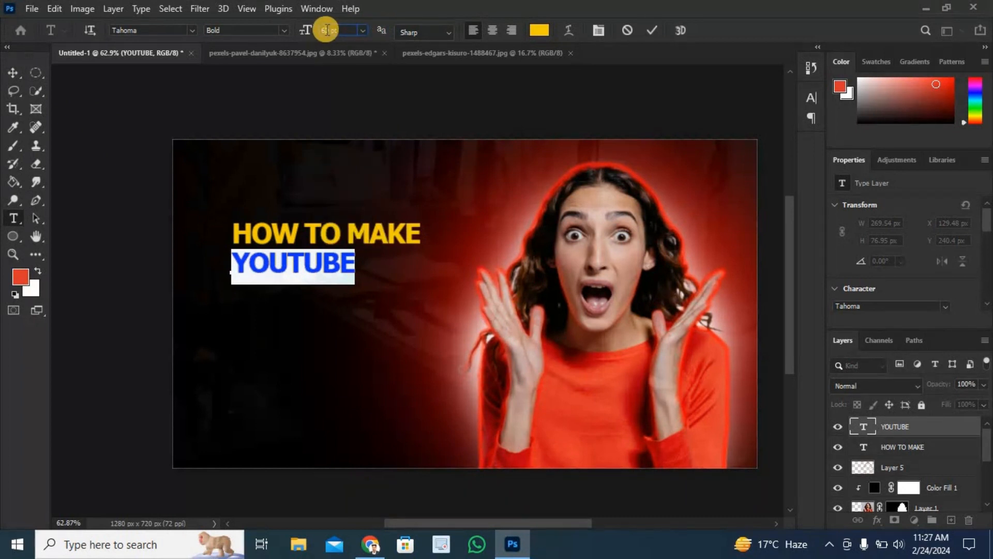
{"action": "key", "text": "BackSpace"}
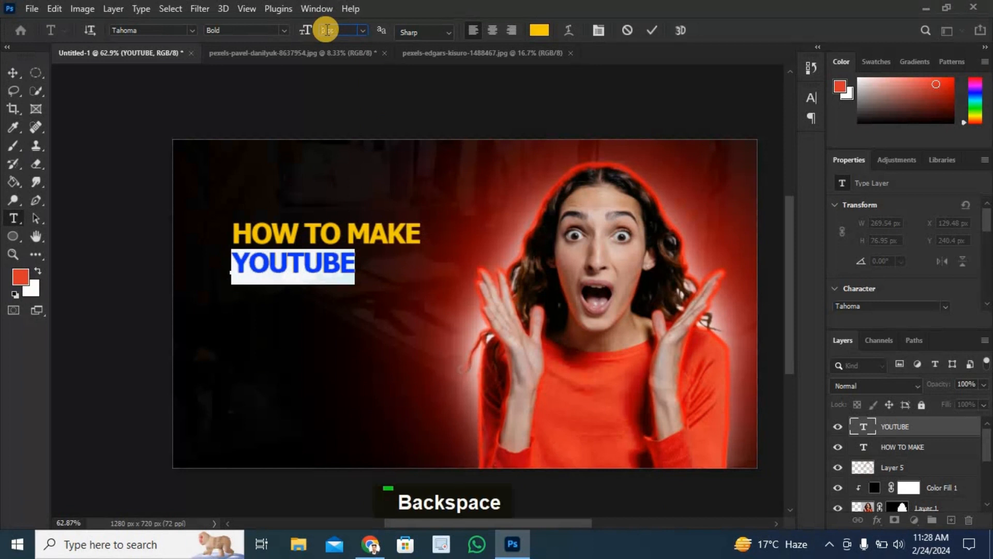
{"action": "type", "text": "130"}
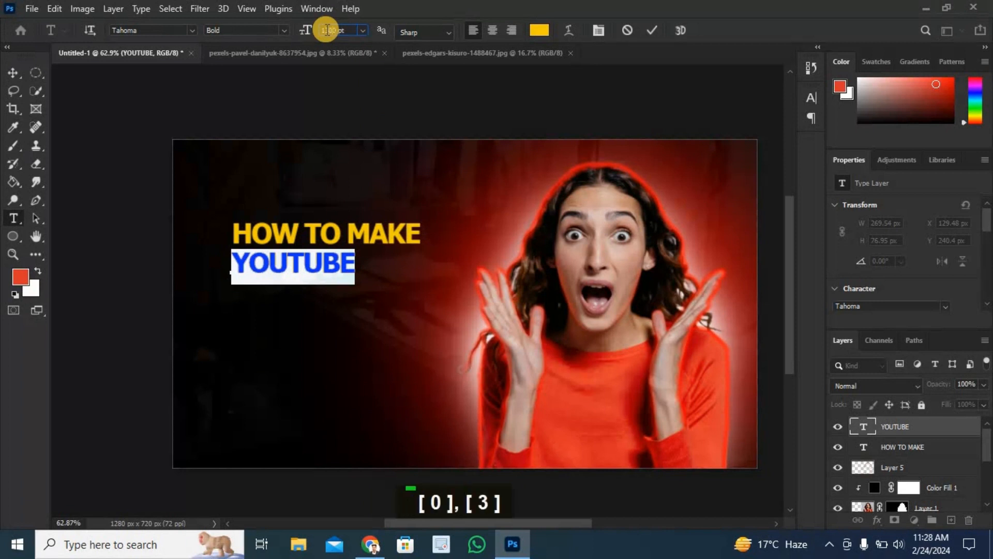
{"action": "key", "text": "BackSpace"}
{"action": "key", "text": "Return"}
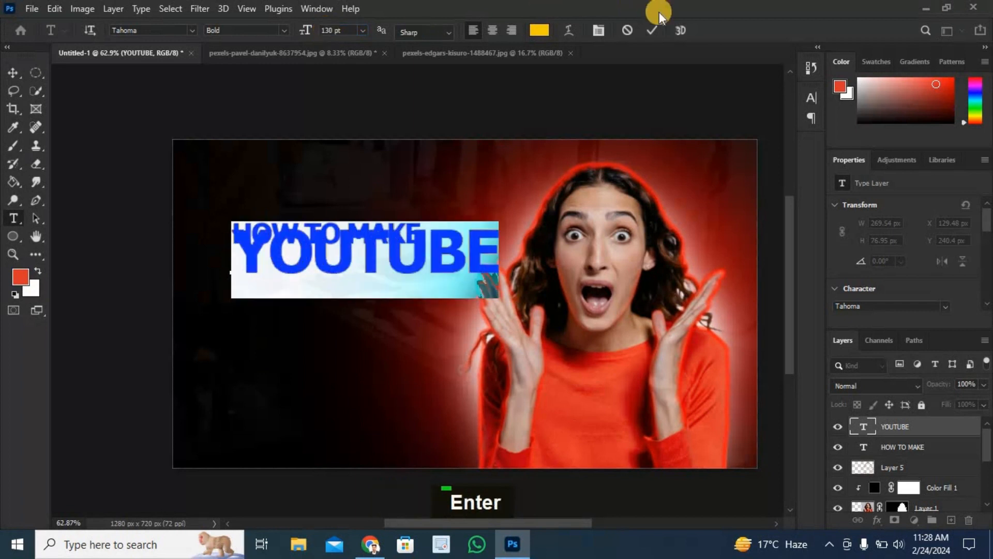
{"action": "left_click", "coordinate": [654, 28]}
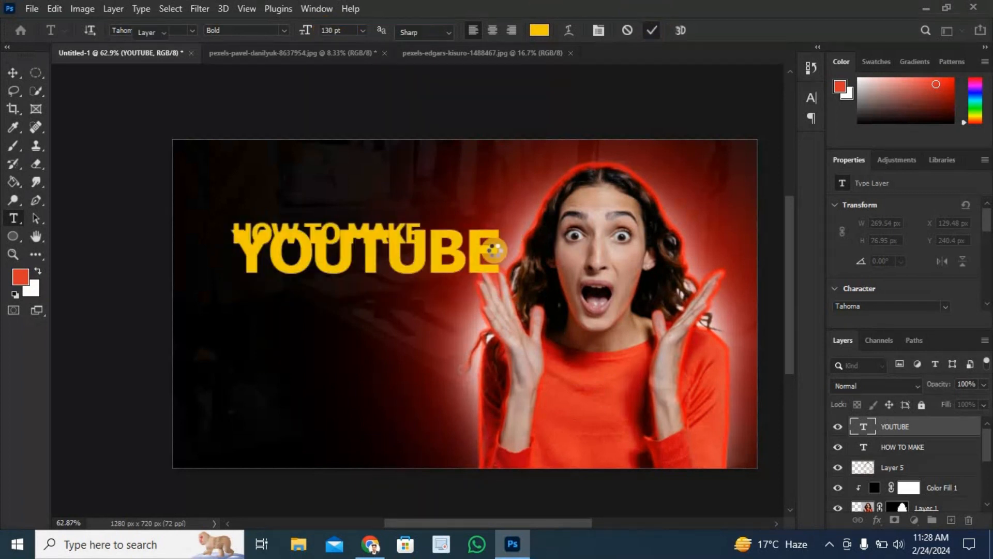
- Move the "YOUTUBE" line straight down 51 px so it sits just beneath "HOW TO MAKE"
{"action": "key", "text": "v"}
{"action": "left_click_drag", "start_coordinate": [429, 269], "coordinate": [429, 290]}
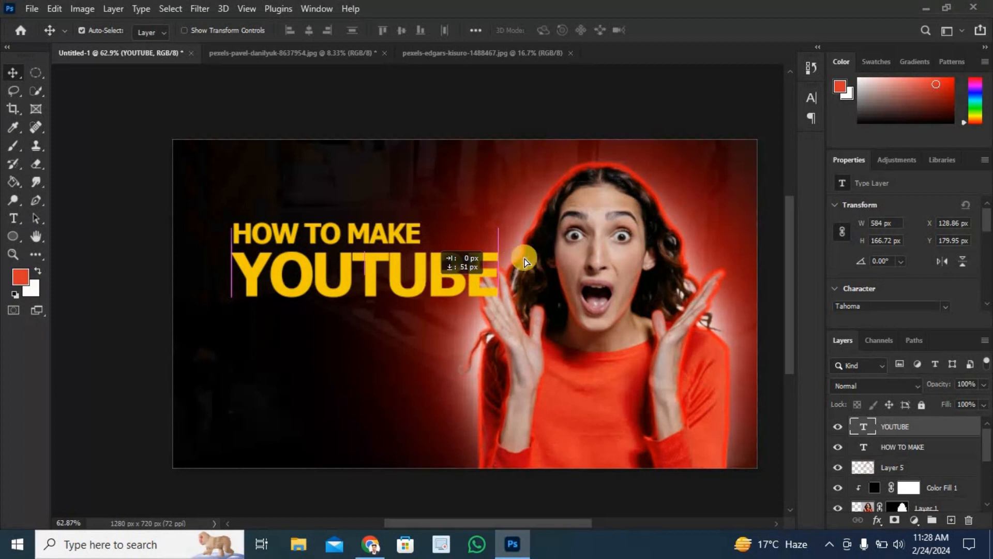
{"action": "left_click_drag", "start_coordinate": [524, 258], "coordinate": [524, 258]}
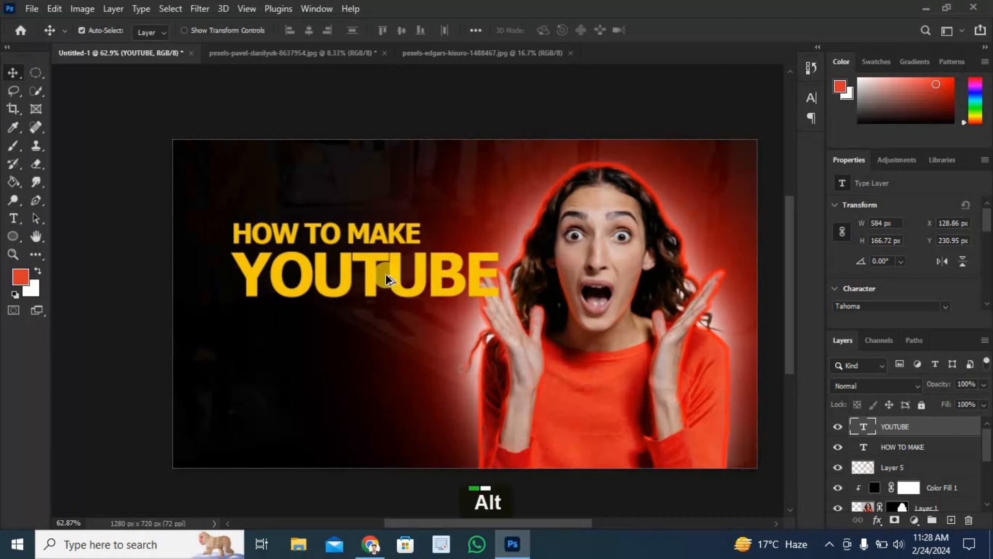
- Duplicate the "YOUTUBE" line directly below itself and change the copy's text to "THUMBNAILS"
{"action": "left_click_drag", "start_coordinate": [385, 274], "coordinate": [387, 324], "text": "alt"}
{"action": "double_click", "coordinate": [387, 322]}
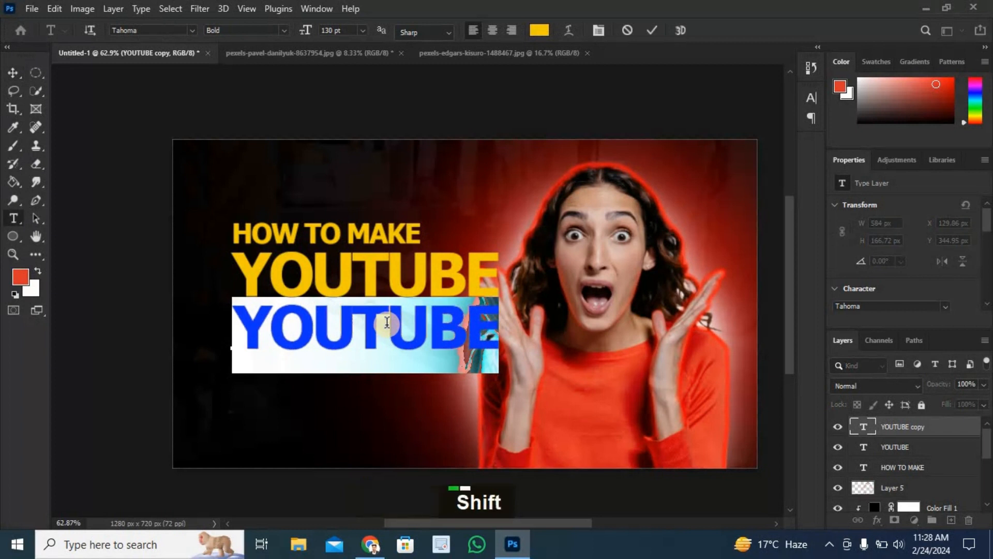
{"action": "type", "text": "THUMBNA"}
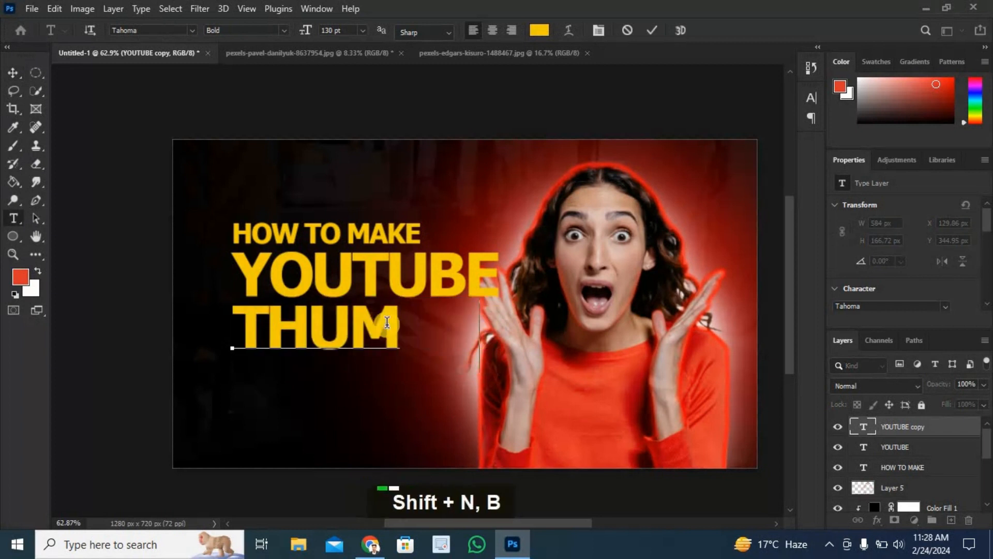
{"action": "type", "text": "ILS"}
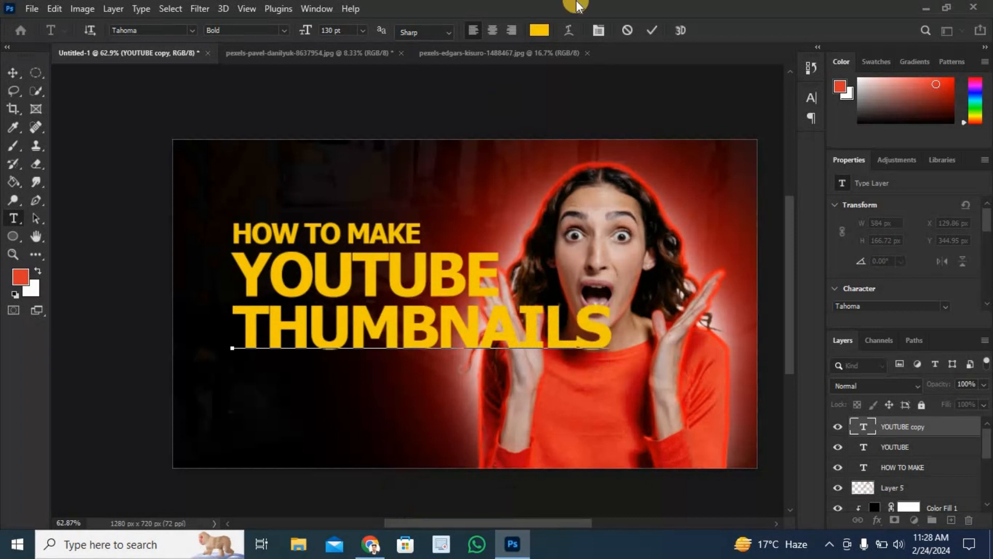
{"action": "left_click", "coordinate": [656, 31]}
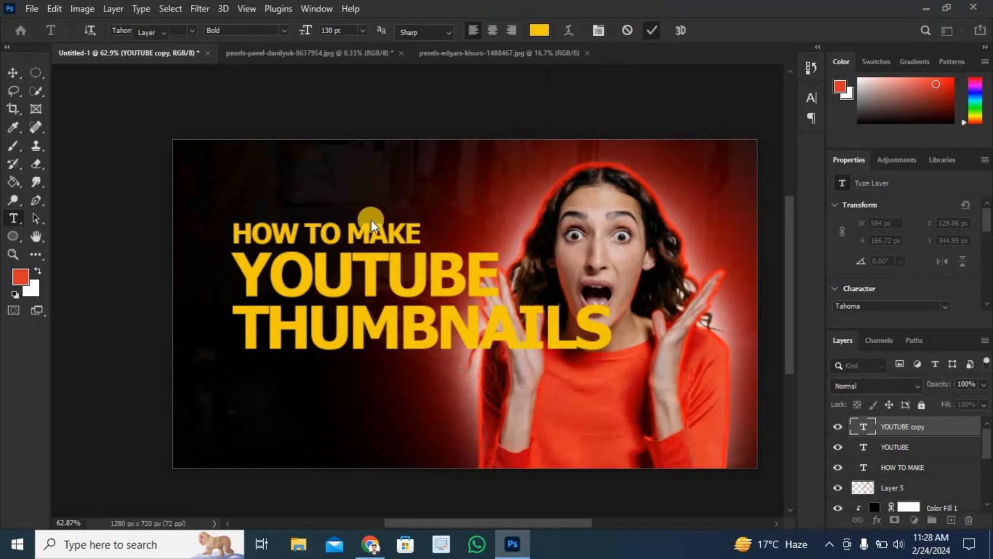
- Place a copy of the "HOW TO MAKE" line below "THUMBNAILS" and change its text to "LIKE THIS"
{"action": "key", "text": "v"}
{"action": "left_click_drag", "start_coordinate": [368, 220], "coordinate": [350, 376]}
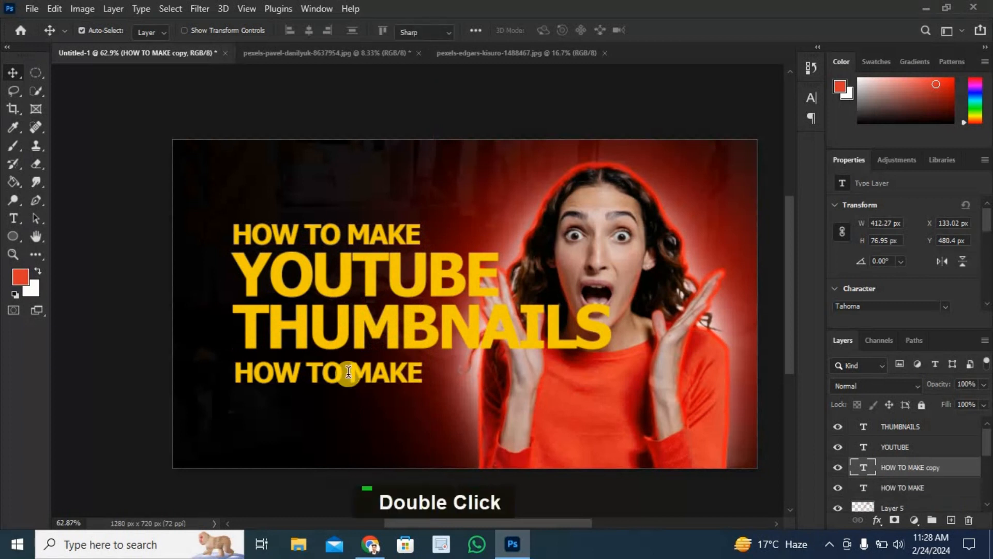
{"action": "double_click", "coordinate": [348, 373]}
{"action": "type", "text": "LIKE "}
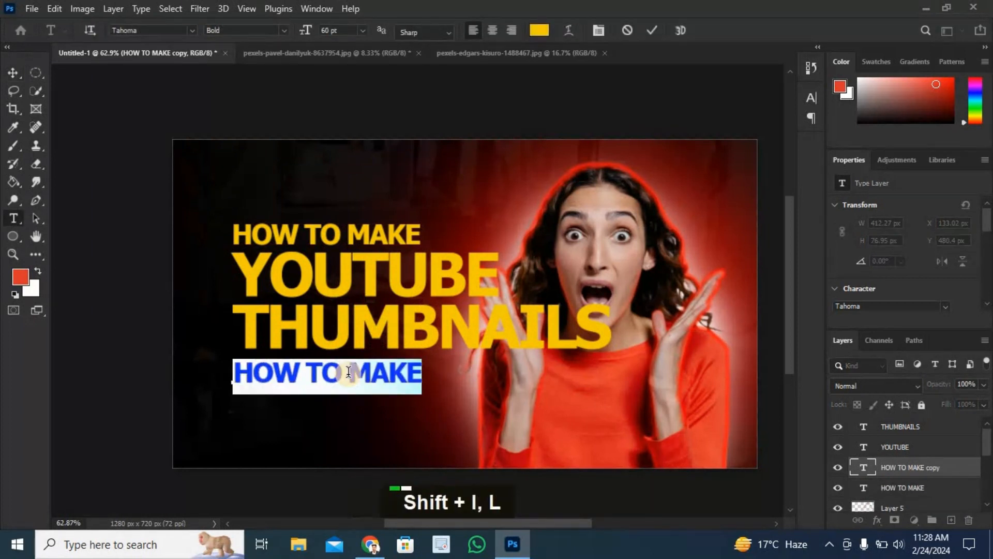
{"action": "type", "text": "THIS"}
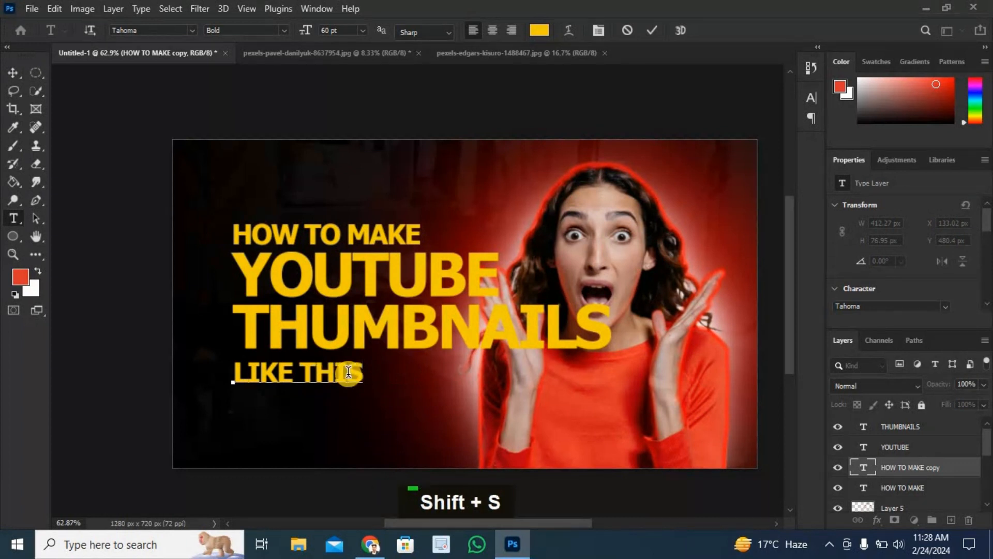
{"action": "triple_click", "coordinate": [348, 370]}
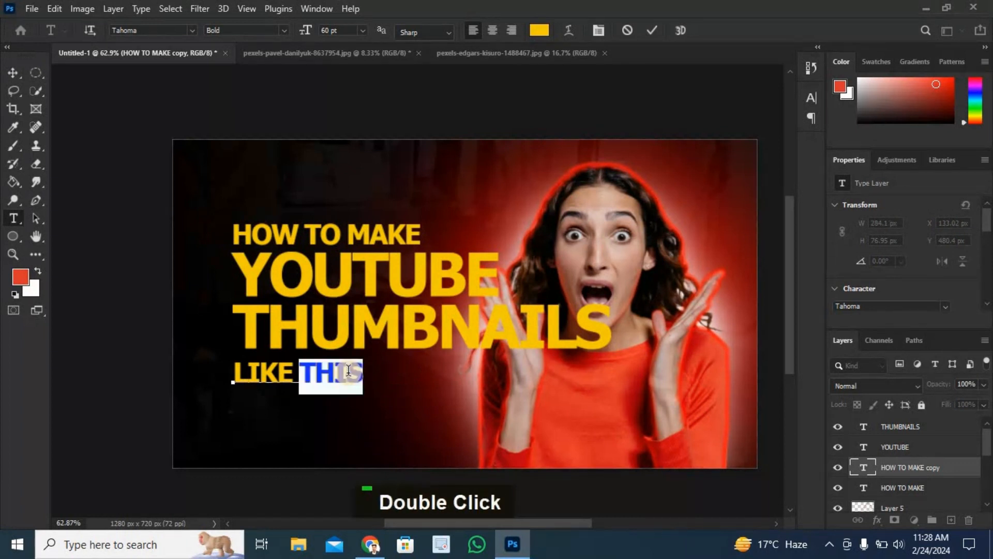
{"action": "left_click", "coordinate": [367, 374]}
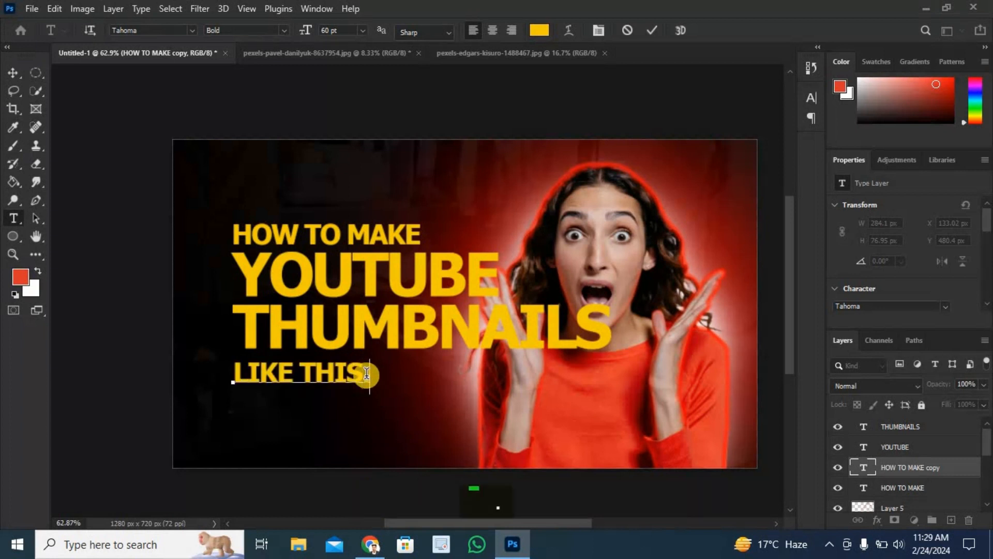
{"action": "key", "text": "BackSpace"}
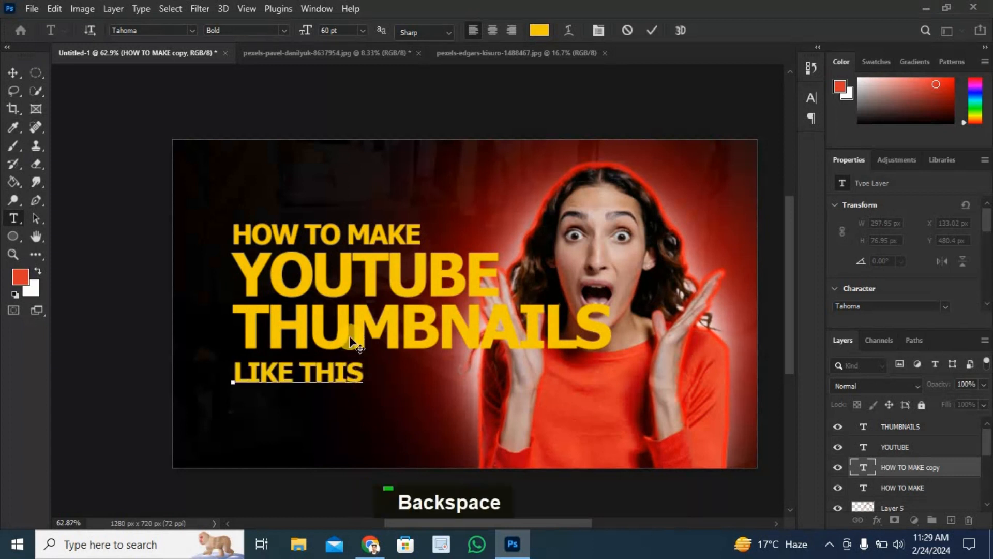
- Change the text color of the whole "LIKE THIS" line to white
{"action": "triple_click", "coordinate": [336, 371]}
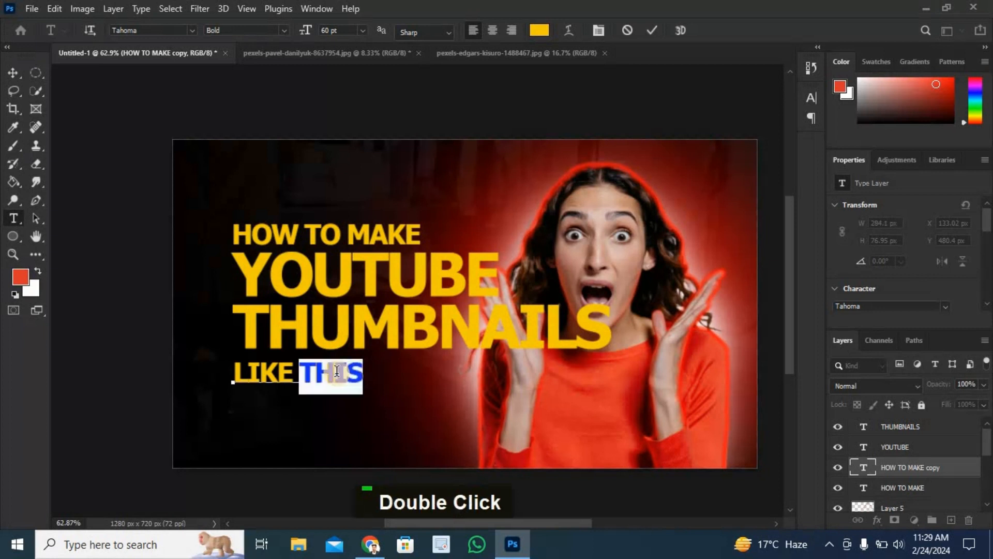
{"action": "scroll", "coordinate": [537, 29], "scroll_direction": "up", "scroll_amount": 1}
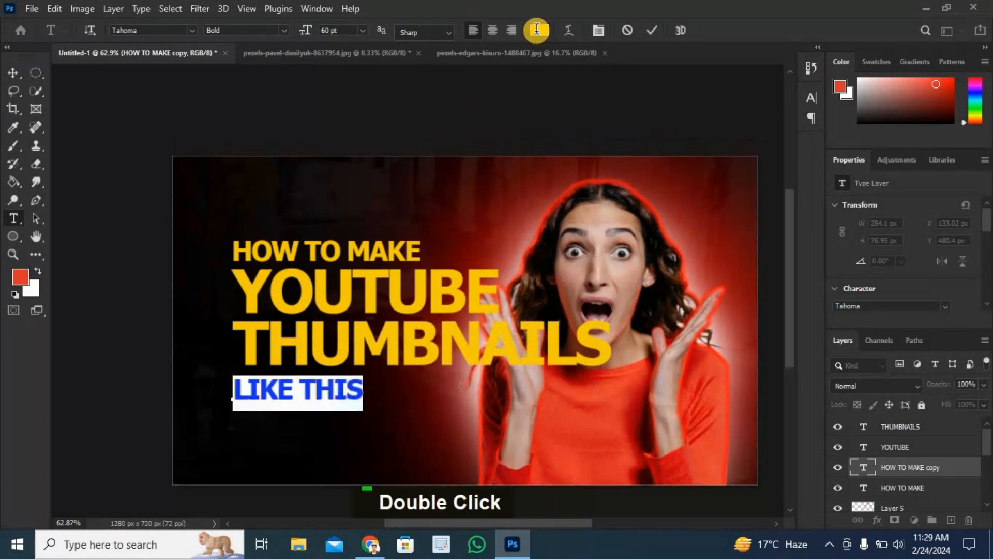
{"action": "left_click", "coordinate": [537, 31]}
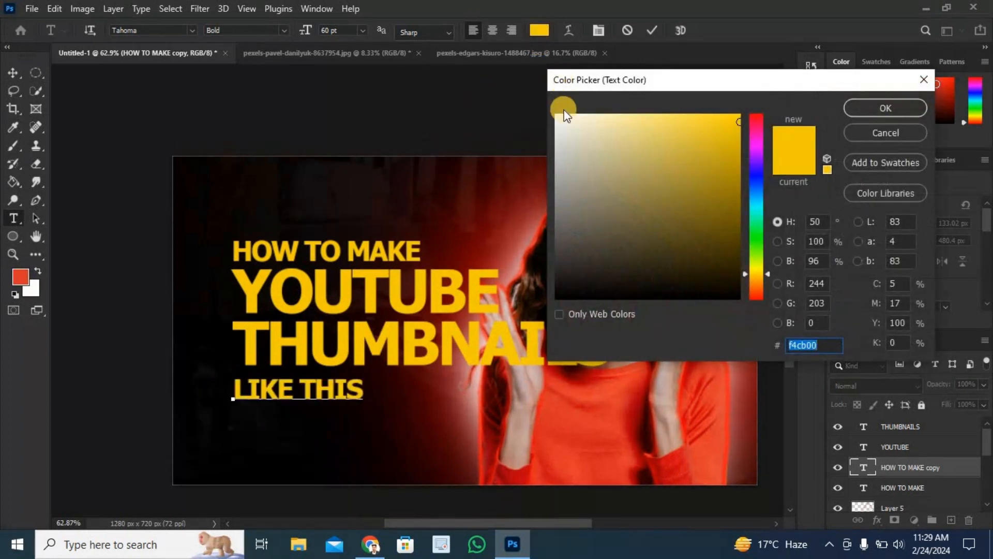
{"action": "left_click_drag", "start_coordinate": [559, 122], "coordinate": [543, 111]}
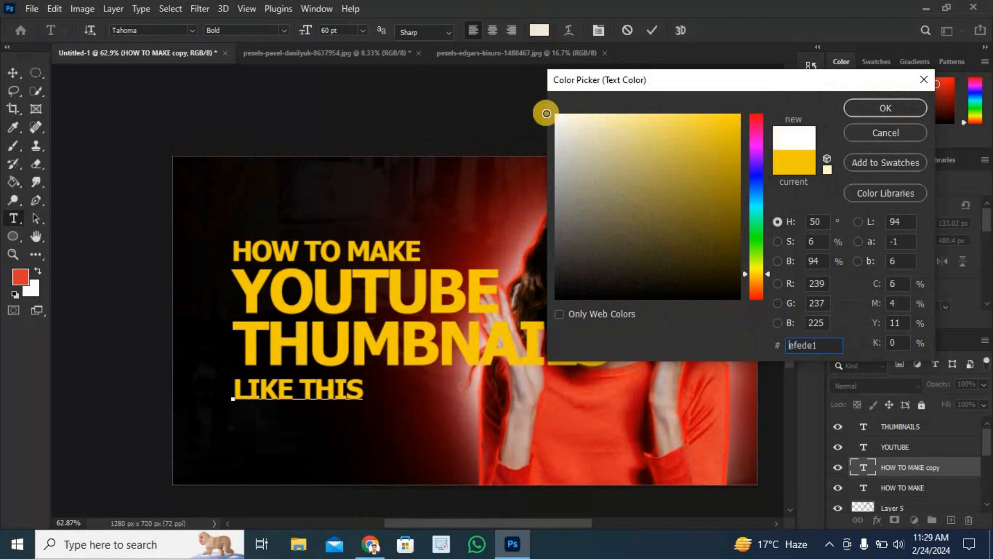
{"action": "left_click", "coordinate": [889, 106]}
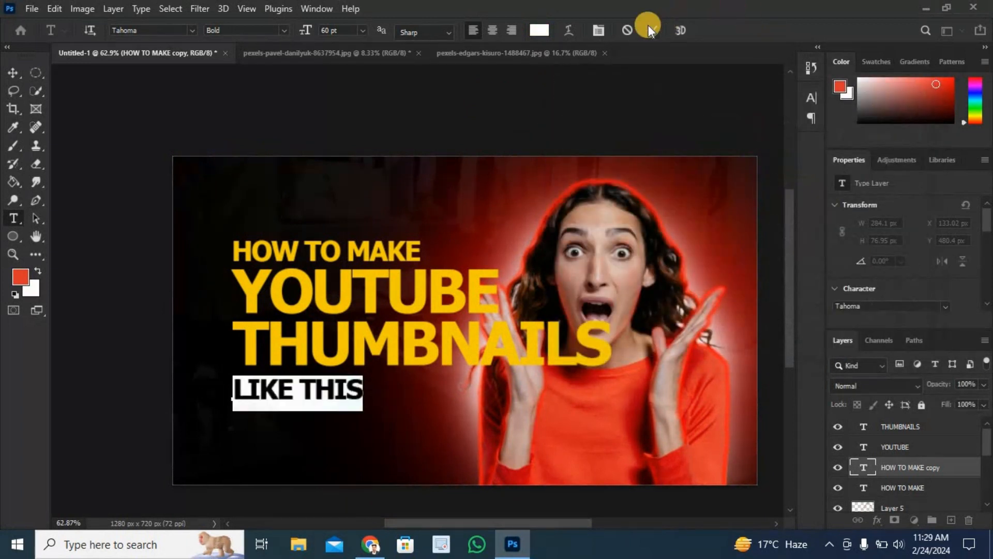
- Commit the "LIKE THIS" color edit and change the text color of the "HOW TO MAKE" line to white (ffffff)
{"action": "left_click", "coordinate": [650, 29]}
{"action": "key", "text": "v"}
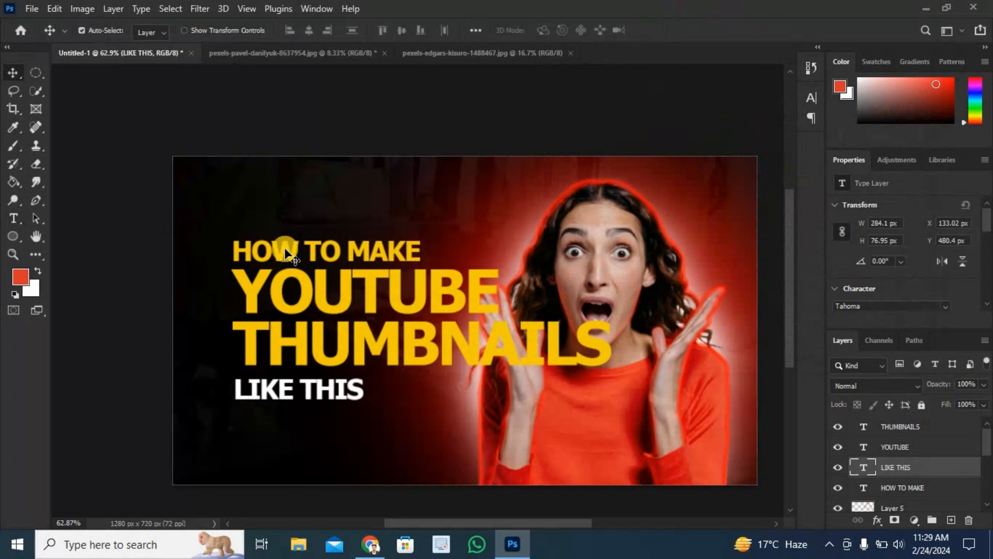
{"action": "double_click", "coordinate": [287, 253]}
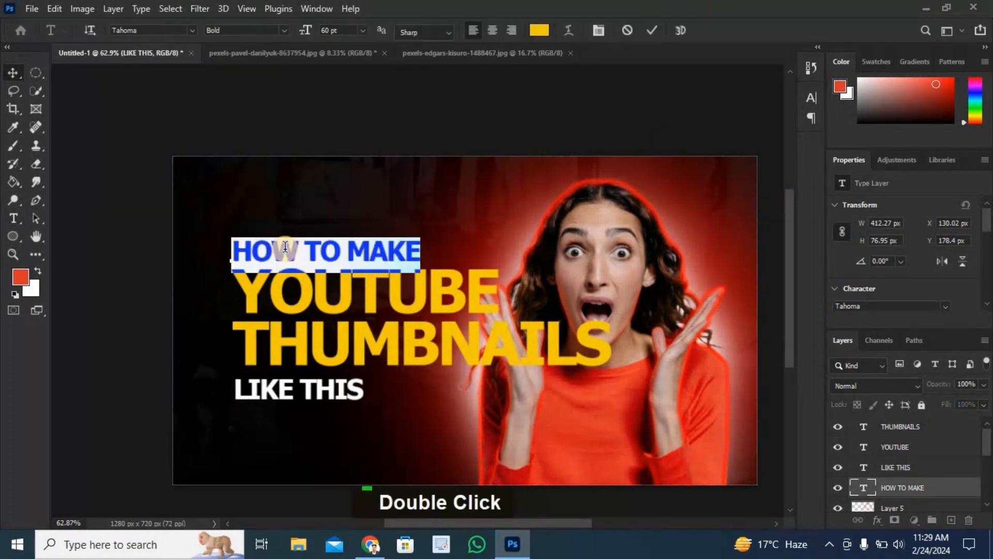
{"action": "left_click", "coordinate": [541, 31]}
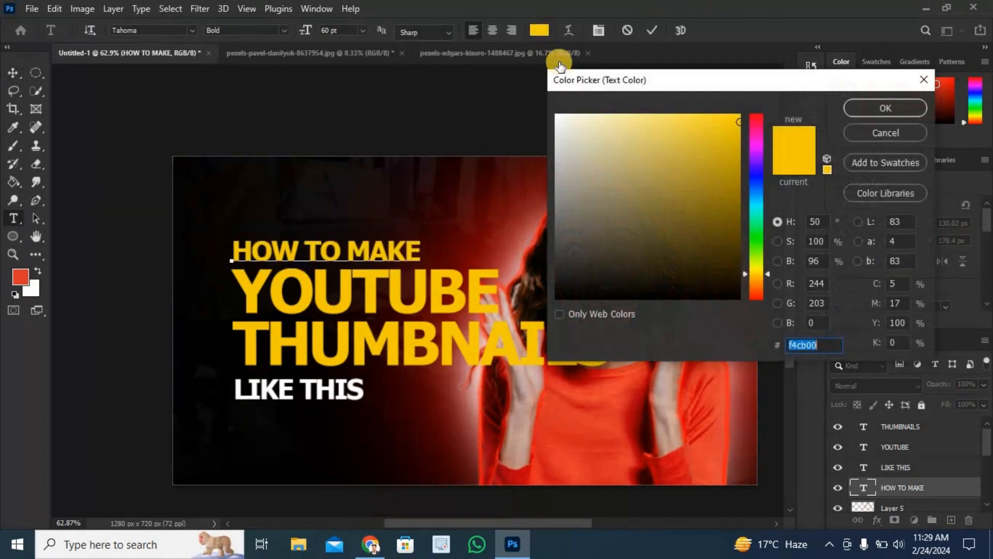
{"action": "type", "text": "ffffff"}
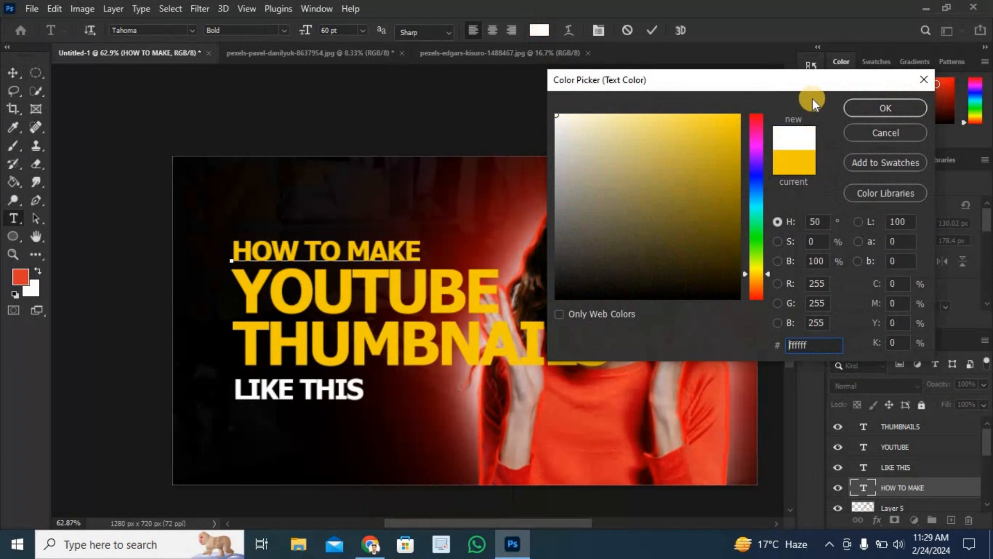
{"action": "left_click", "coordinate": [870, 109]}
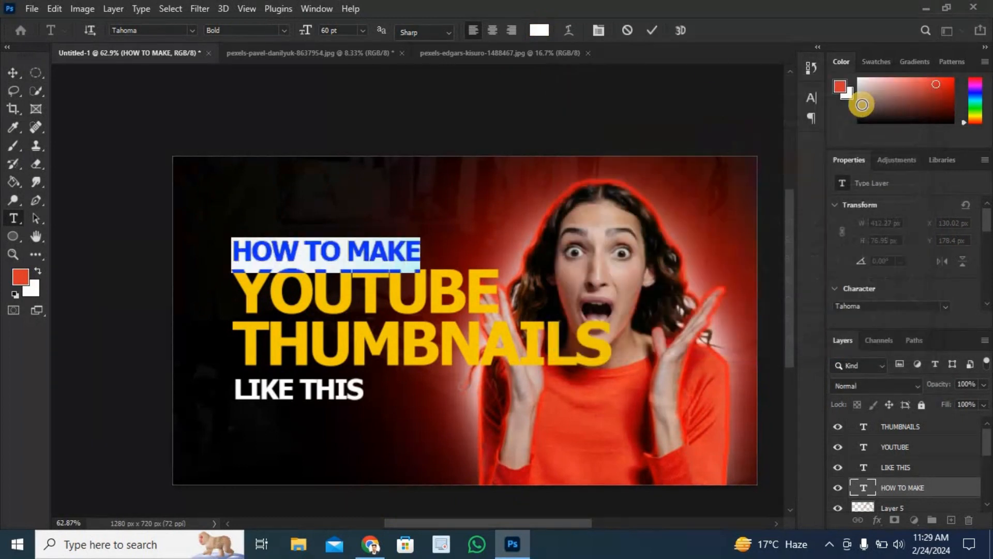
{"action": "left_click", "coordinate": [653, 30]}
{"action": "key", "text": "v"}
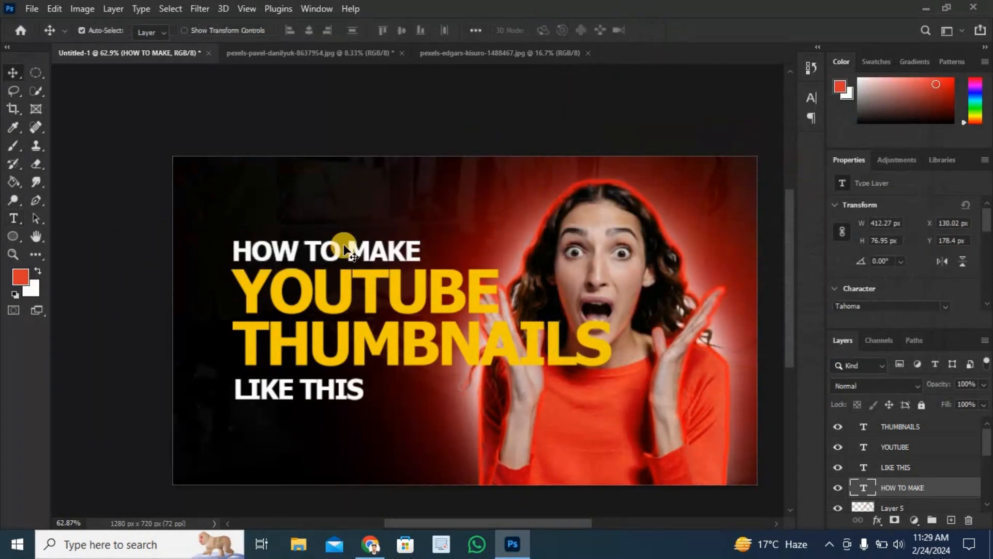
- Space the "YOUTUBE", "THUMBNAILS" and "LIKE THIS" lines beneath "HOW TO MAKE", with "YOUTUBE" at about Y 244 px and "LIKE THIS" at about Y 490 px
{"action": "left_click", "coordinate": [330, 287]}
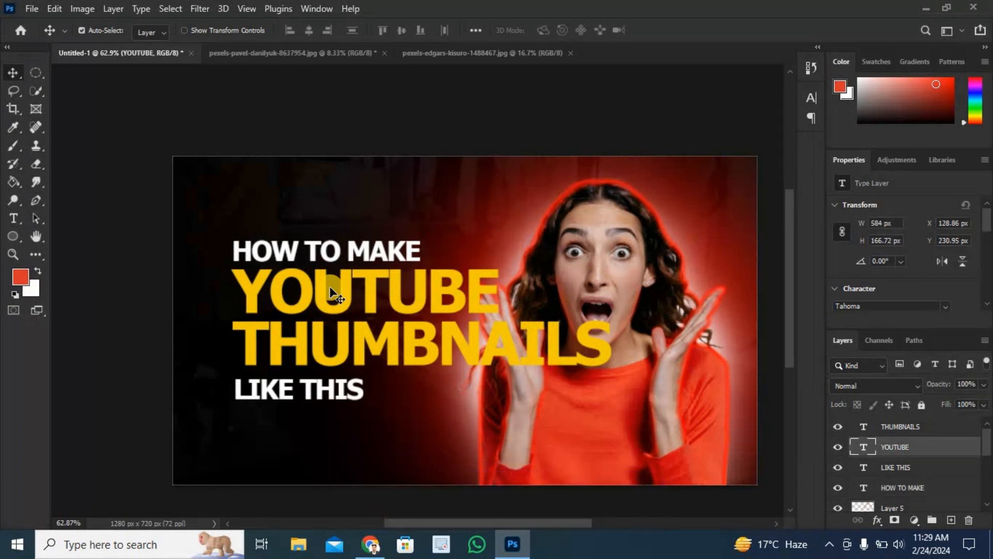
{"action": "left_click_drag", "start_coordinate": [330, 287], "coordinate": [334, 296]}
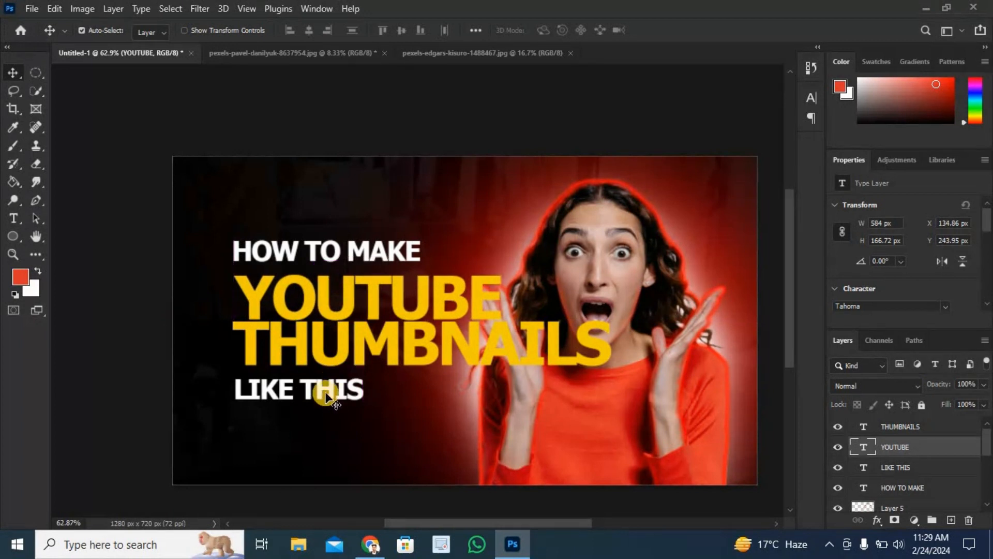
{"action": "double_click", "coordinate": [327, 396]}
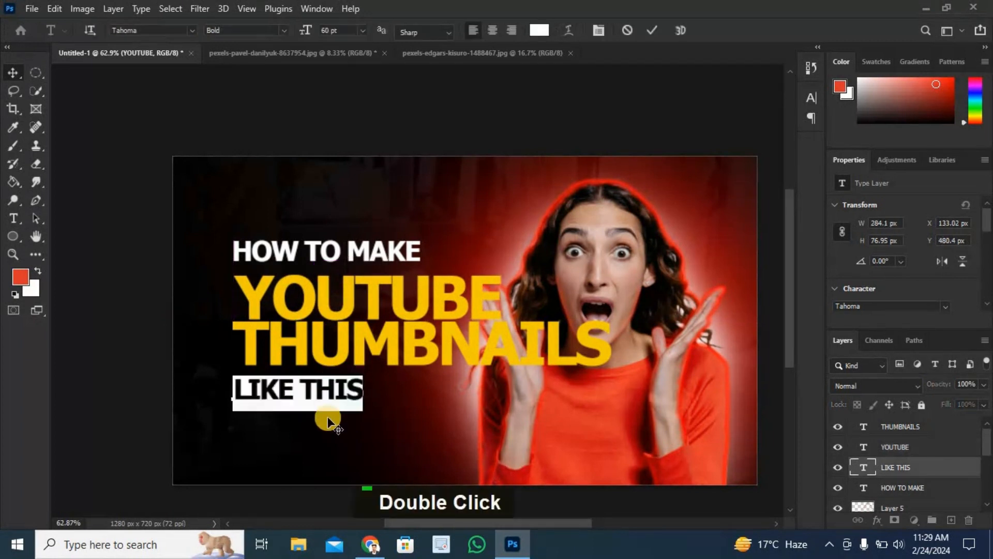
{"action": "left_click", "coordinate": [647, 31]}
{"action": "left_click", "coordinate": [350, 347]}
{"action": "mouse_move", "coordinate": [360, 316]}
{"action": "left_mouse_down"}
{"action": "mouse_move", "coordinate": [359, 303]}
{"action": "mouse_move", "coordinate": [359, 316]}
{"action": "left_mouse_up"}
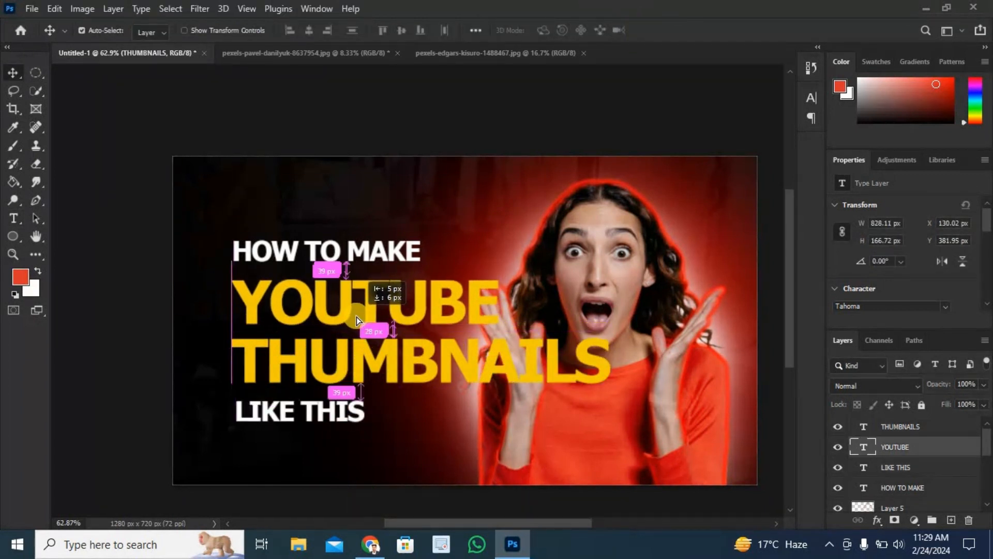
{"action": "left_click_drag", "start_coordinate": [358, 368], "coordinate": [363, 356]}
{"action": "left_click_drag", "start_coordinate": [333, 418], "coordinate": [333, 402]}
- Show the rulers and check the title lines' left alignment with a temporary vertical guide, removing the guide again
{"action": "key", "text": "ctrl+r"}
{"action": "left_click_drag", "start_coordinate": [57, 290], "coordinate": [193, 384]}
{"action": "left_click_drag", "start_coordinate": [194, 119], "coordinate": [58, 192]}
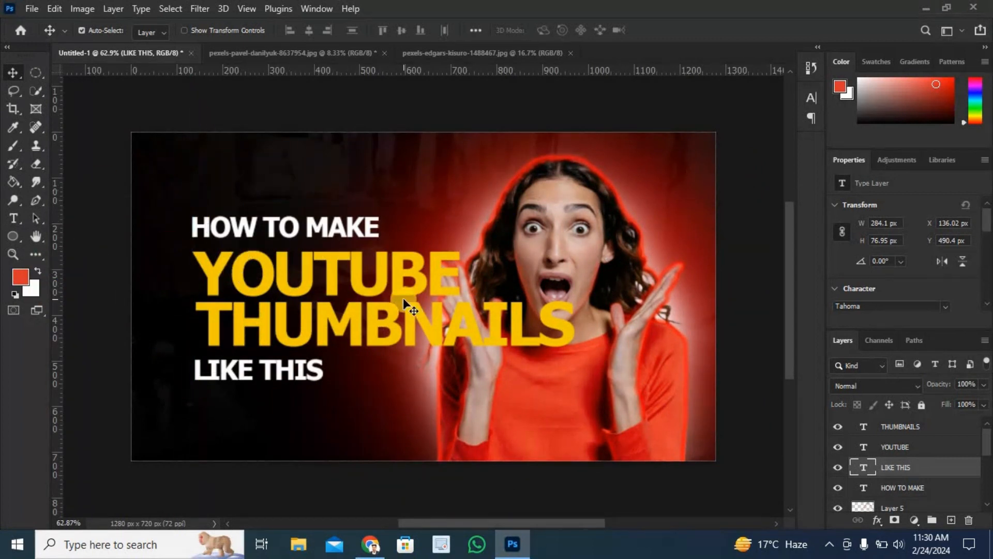
- Merge the "YOUTUBE" and "THUMBNAILS" text layers into a single pixel layer
{"action": "left_click", "coordinate": [334, 274]}
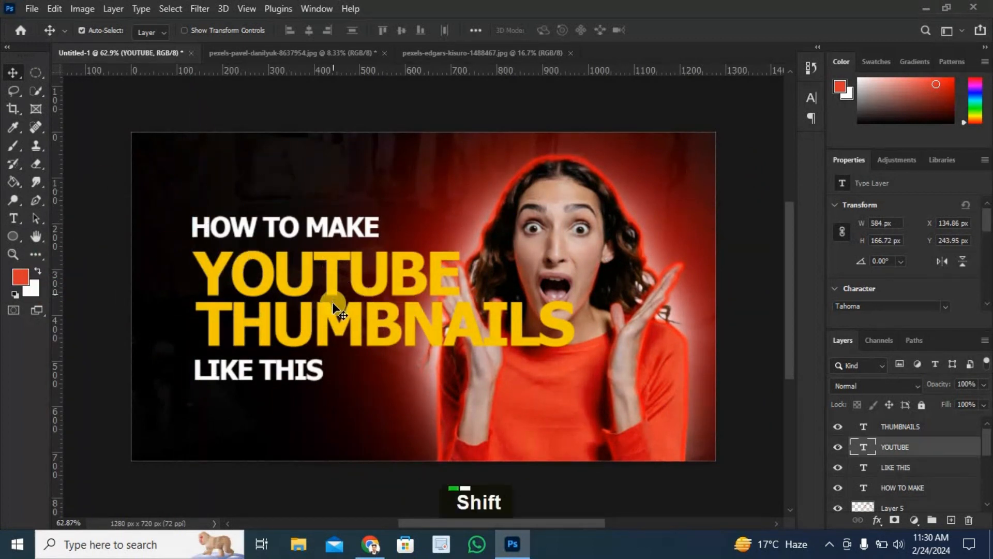
{"action": "left_click", "coordinate": [915, 429]}
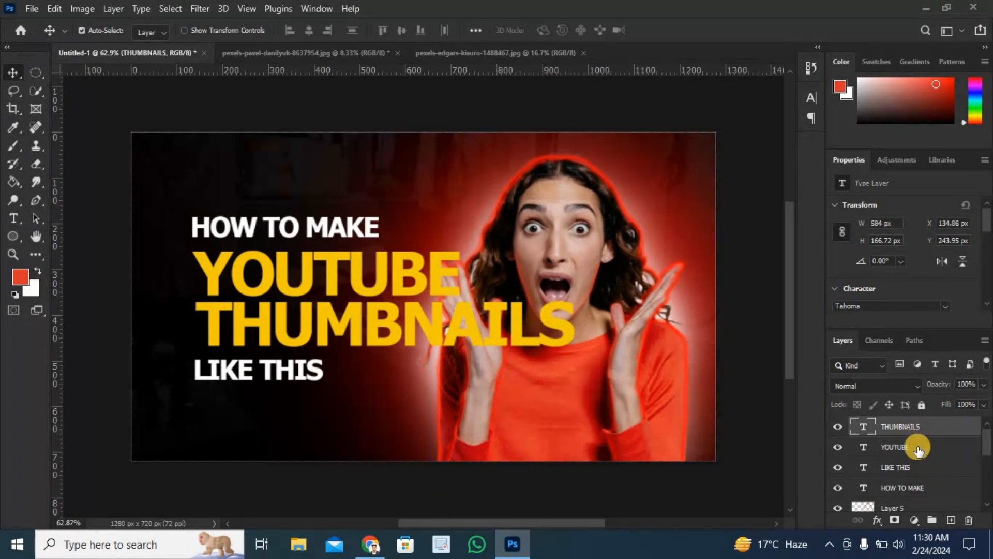
{"action": "left_click", "coordinate": [919, 448]}
{"action": "left_click", "coordinate": [916, 429], "text": "shift"}
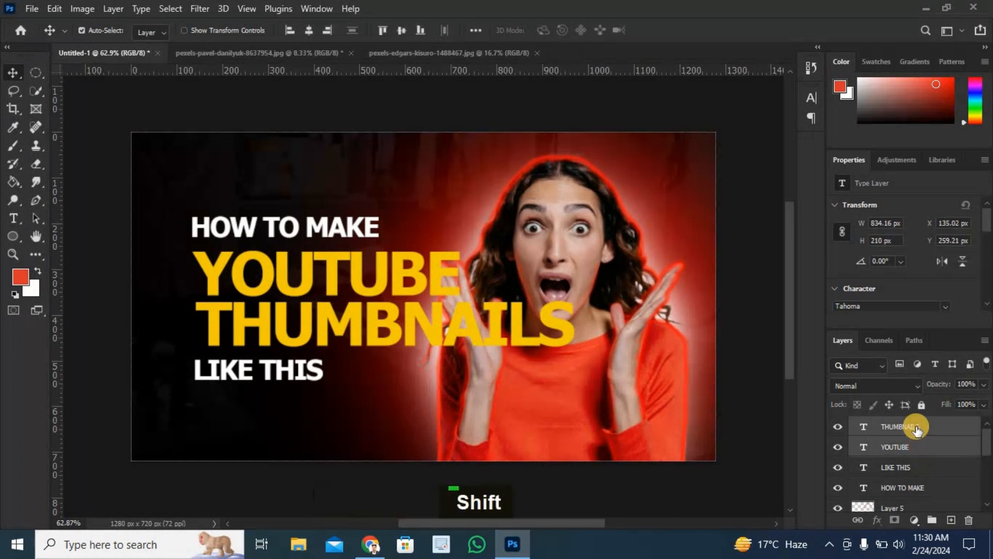
{"action": "key", "text": "ctrl+e"}
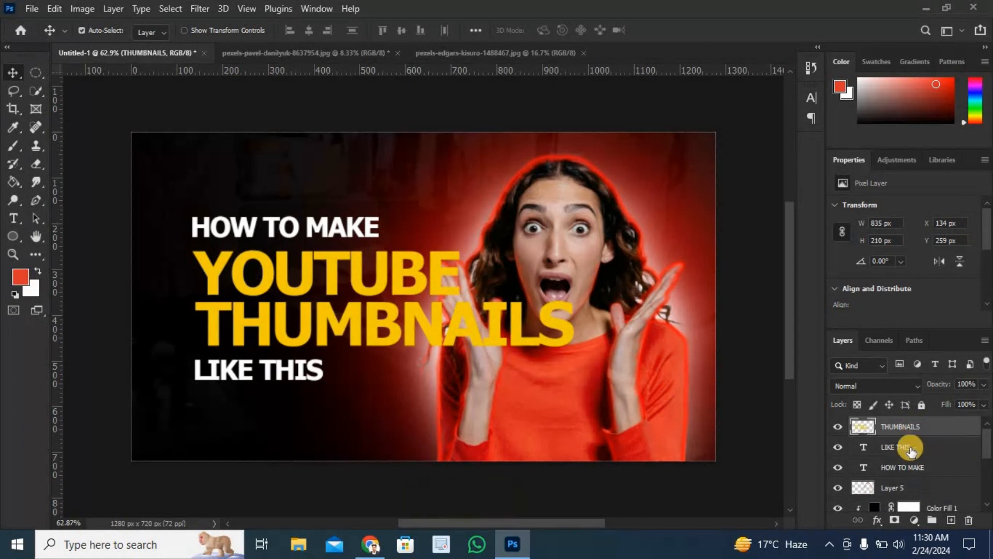
- Add a Drop Shadow effect to the merged "THUMBNAILS" layer, keeping the title visible beside the Layer Style dialog
{"action": "left_click", "coordinate": [880, 524]}
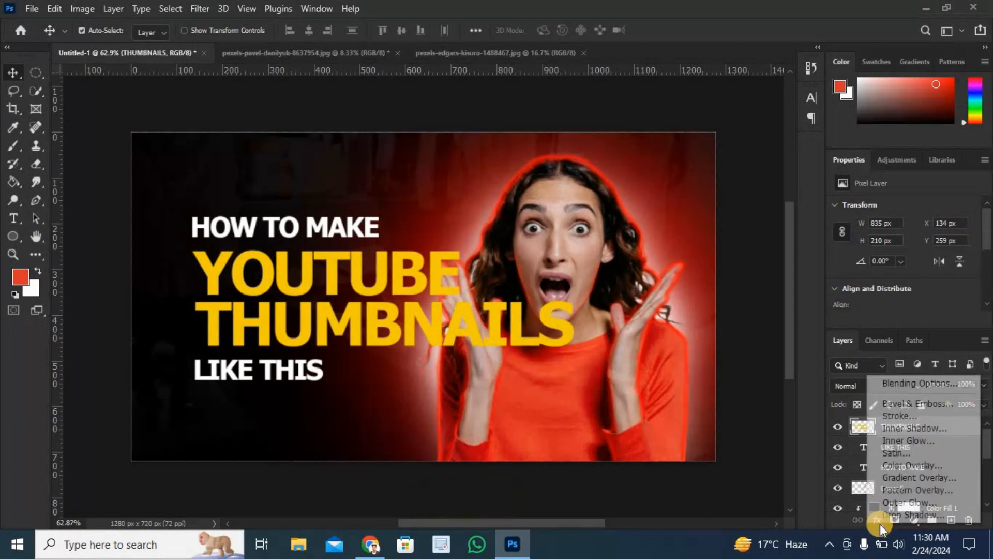
{"action": "left_click", "coordinate": [893, 512]}
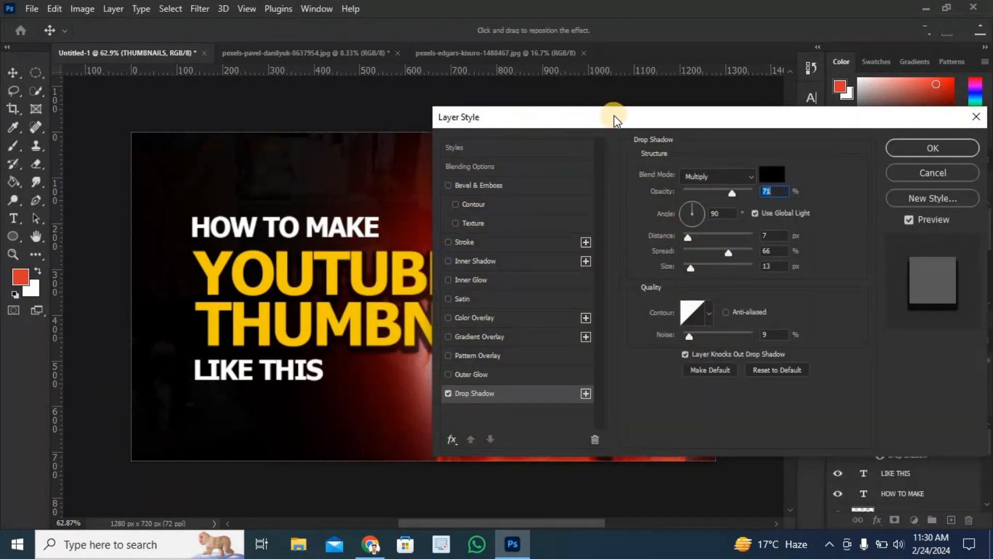
{"action": "left_click_drag", "start_coordinate": [597, 115], "coordinate": [713, 132]}
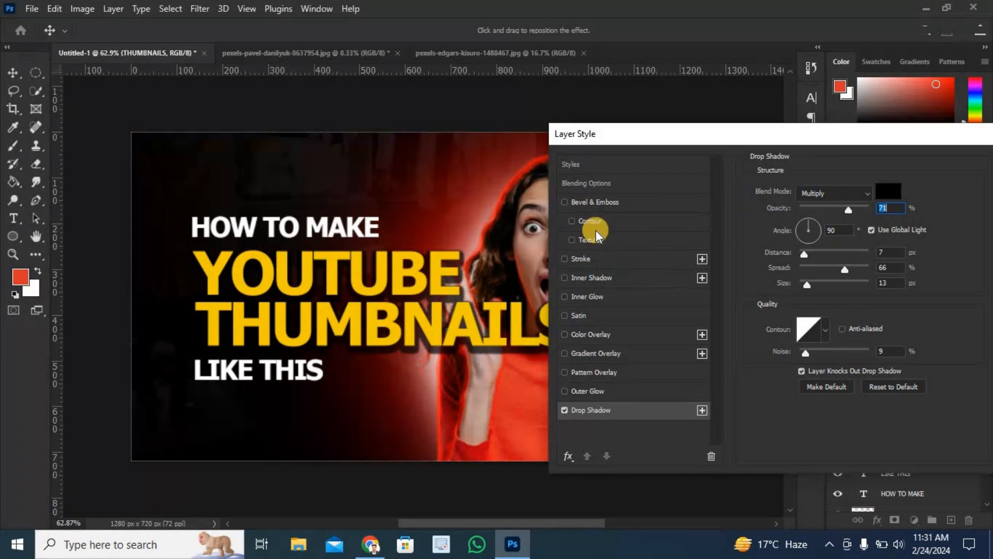
- Enable Bevel & Emboss on the merged title layer and set its size to 2 px
{"action": "left_click", "coordinate": [565, 203]}
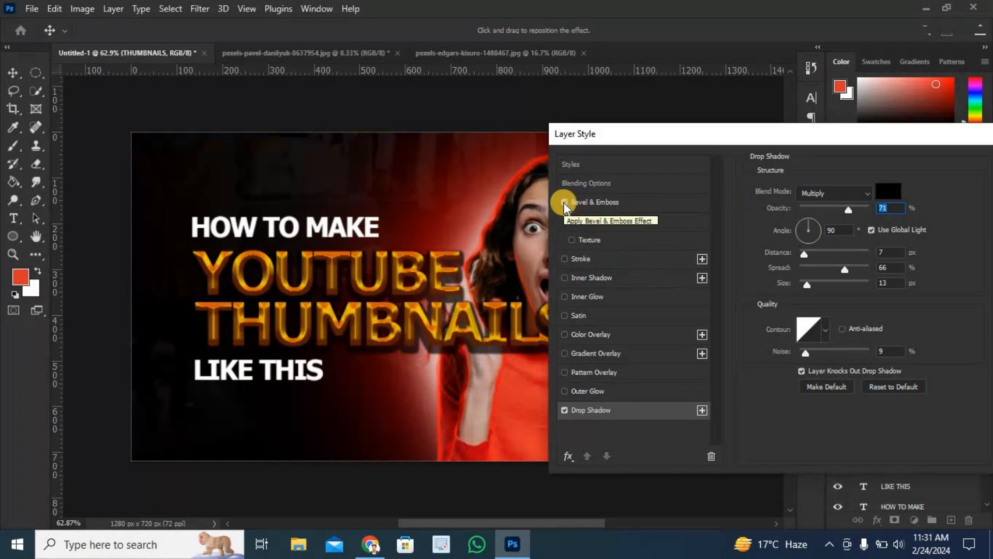
{"action": "left_click", "coordinate": [617, 201]}
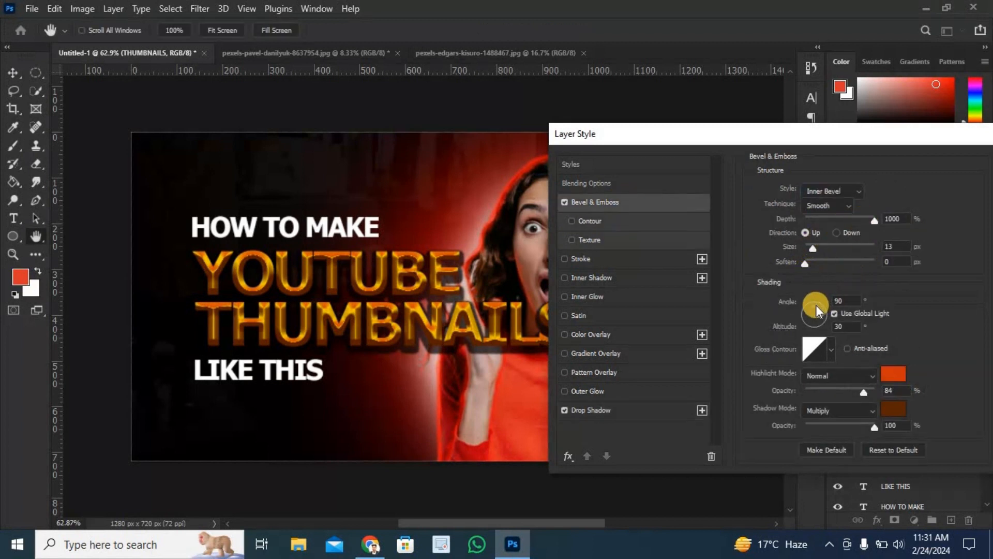
{"action": "left_click_drag", "start_coordinate": [812, 247], "coordinate": [806, 249]}
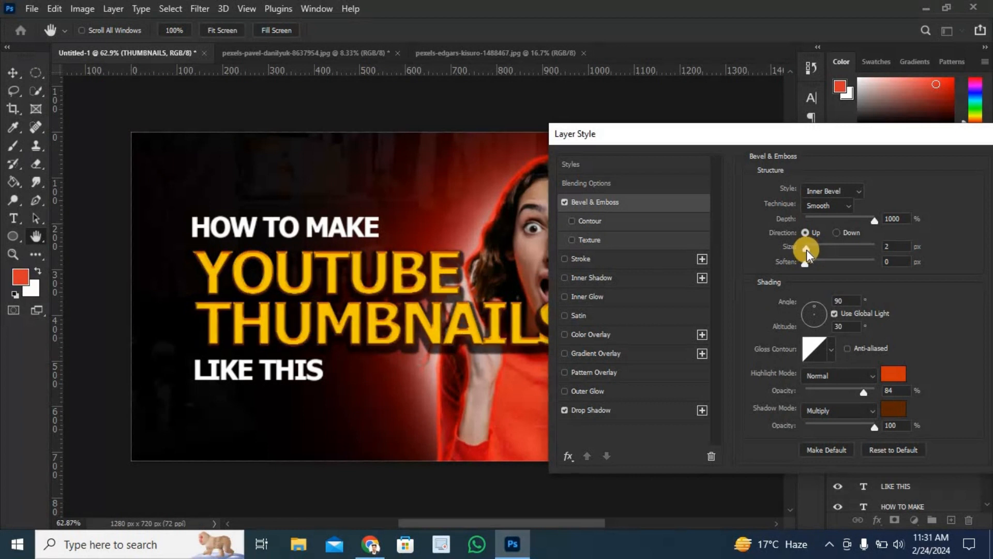
- Set the Bevel & Emboss highlight color to the red sampled from the woman's shirt (de3329)
{"action": "left_click", "coordinate": [905, 382]}
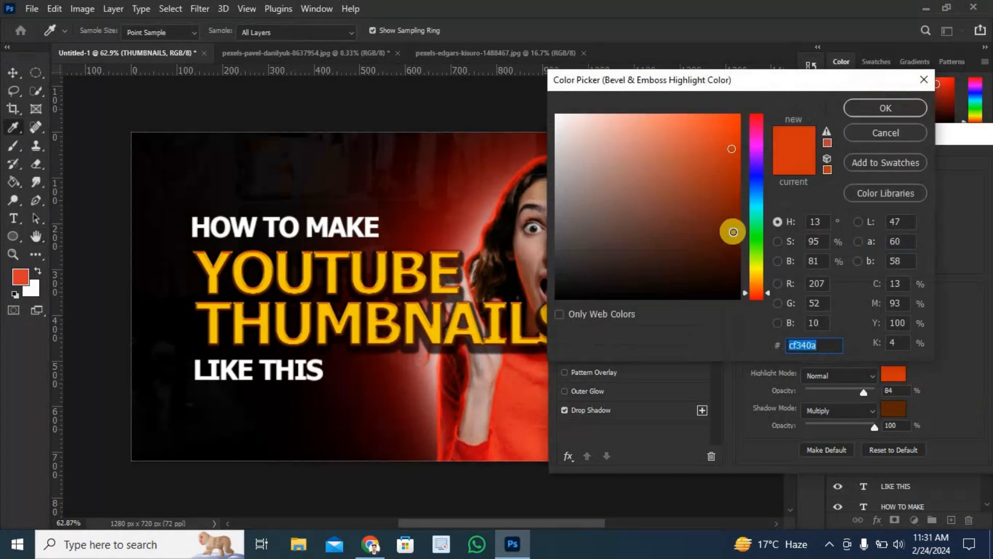
{"action": "left_click", "coordinate": [729, 209]}
{"action": "left_click", "coordinate": [724, 189]}
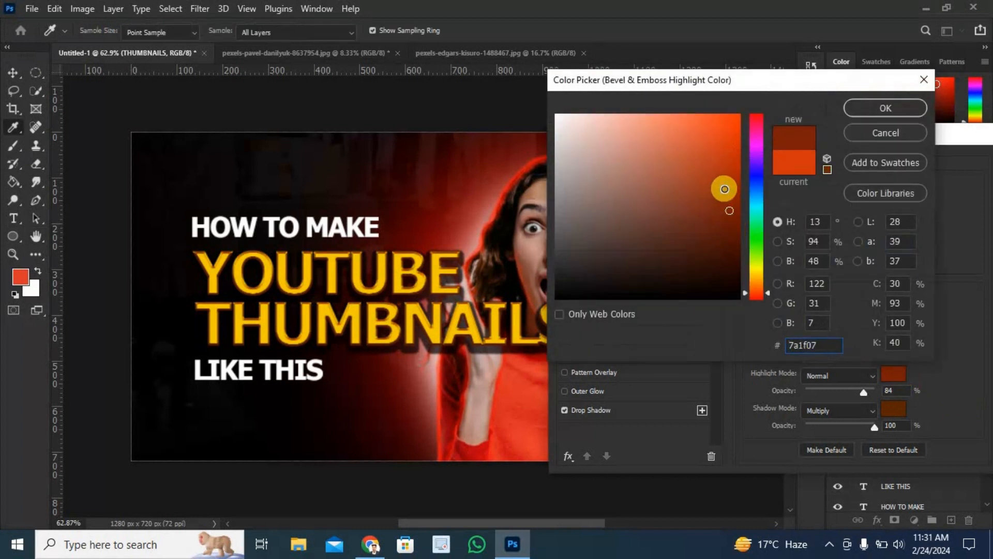
{"action": "left_click", "coordinate": [755, 207]}
{"action": "left_click", "coordinate": [759, 180]}
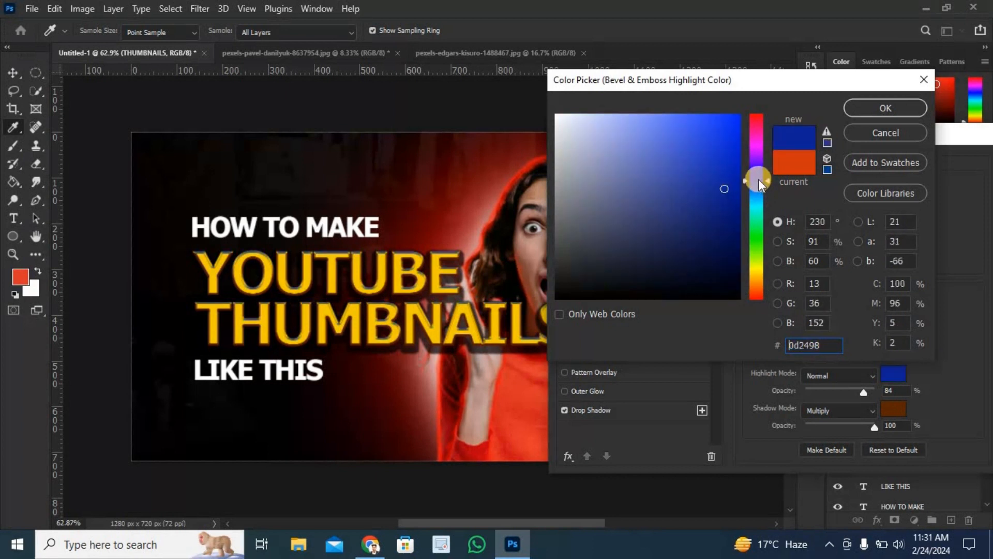
{"action": "left_click", "coordinate": [758, 290]}
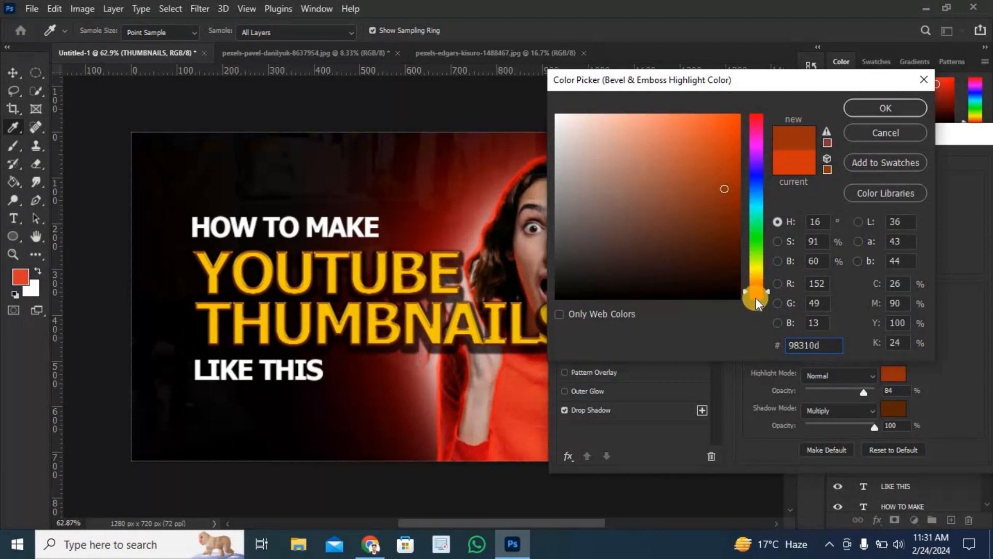
{"action": "left_click", "coordinate": [756, 298]}
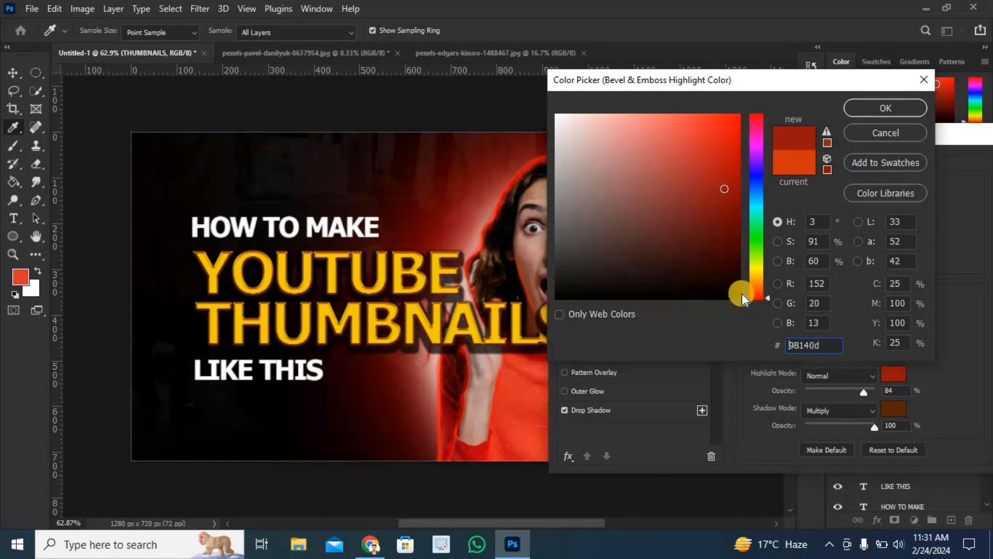
{"action": "left_click", "coordinate": [523, 398]}
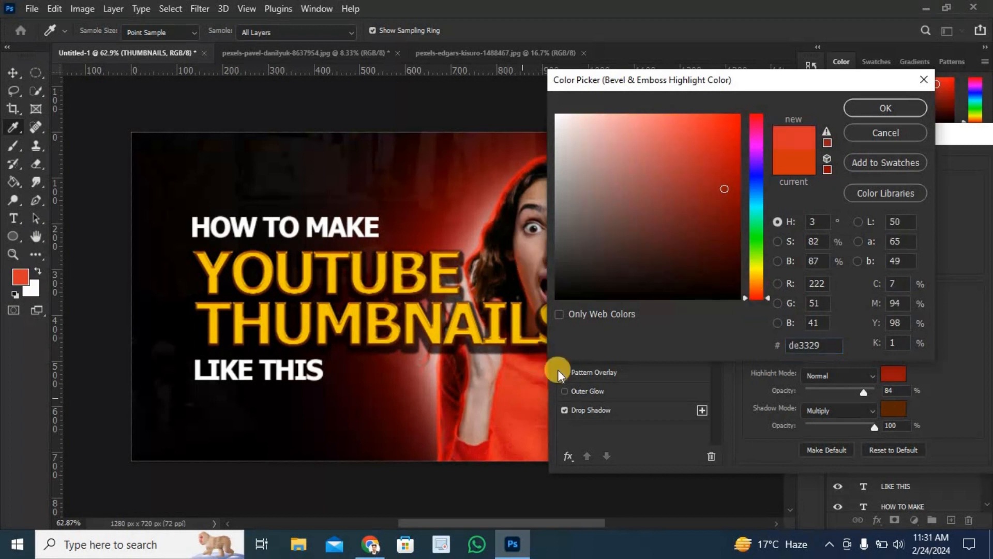
{"action": "left_click", "coordinate": [881, 107]}
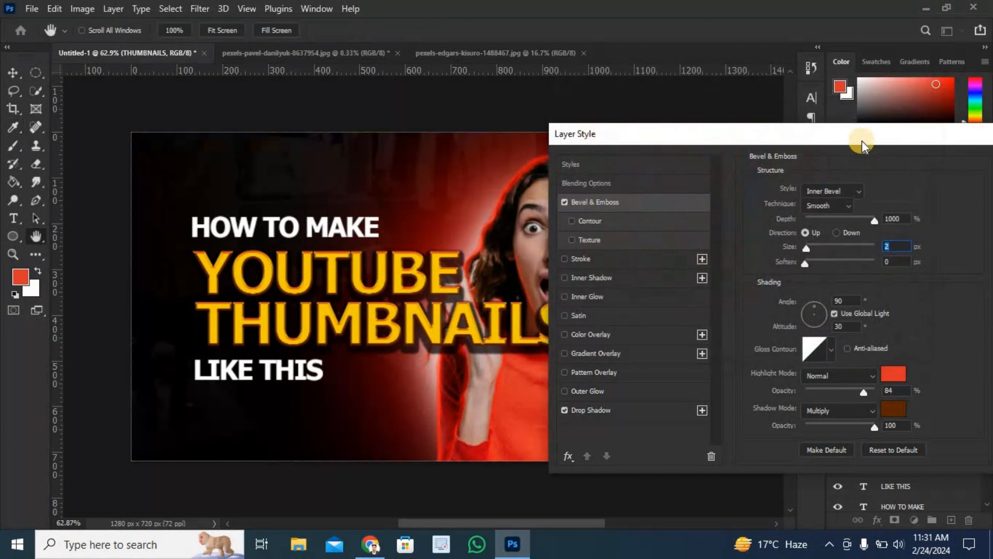
- Try several gloss contours on the title's Bevel & Emboss effect, ending with the original straight diagonal contour
{"action": "left_click_drag", "start_coordinate": [861, 141], "coordinate": [797, 147]}
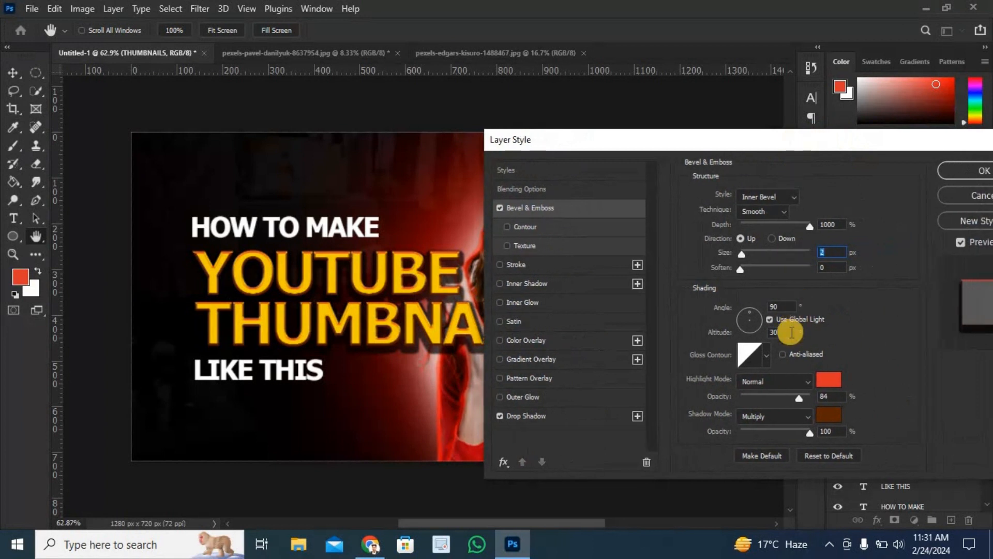
{"action": "left_click", "coordinate": [765, 359]}
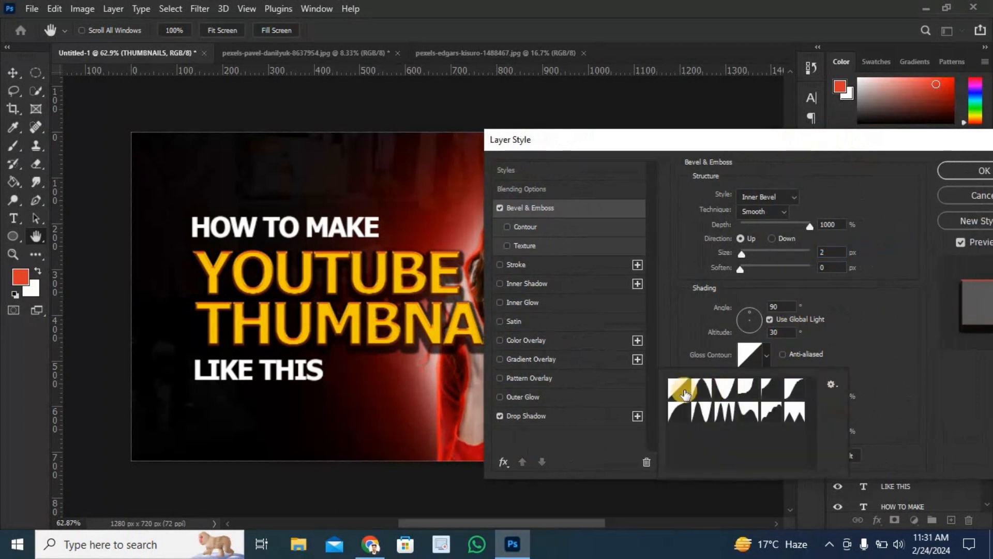
{"action": "left_click", "coordinate": [702, 389]}
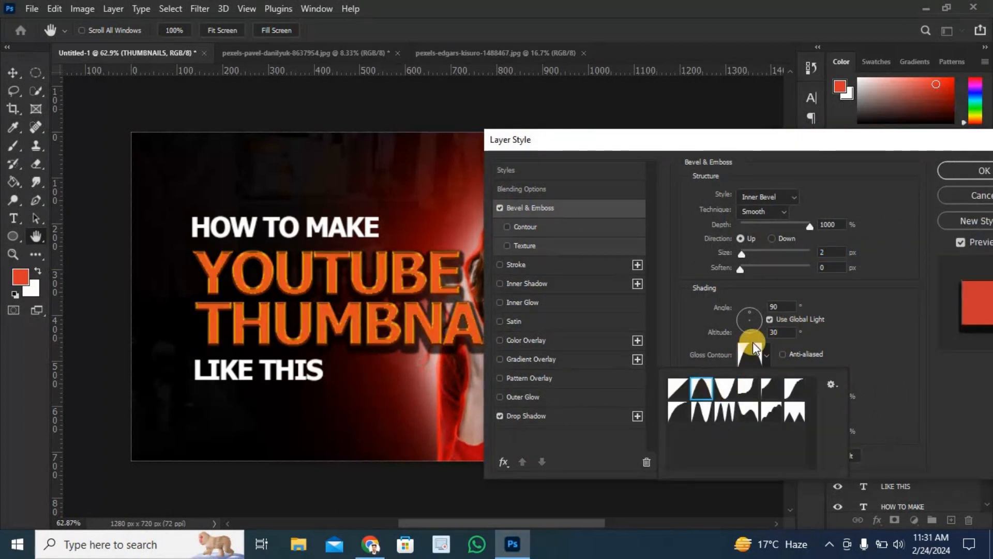
{"action": "left_click", "coordinate": [724, 389]}
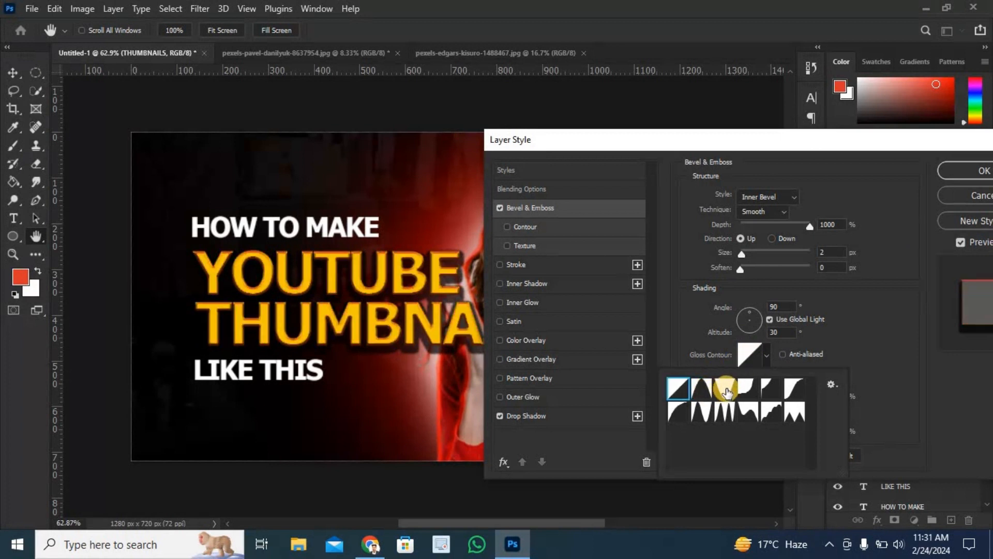
{"action": "left_click", "coordinate": [704, 392]}
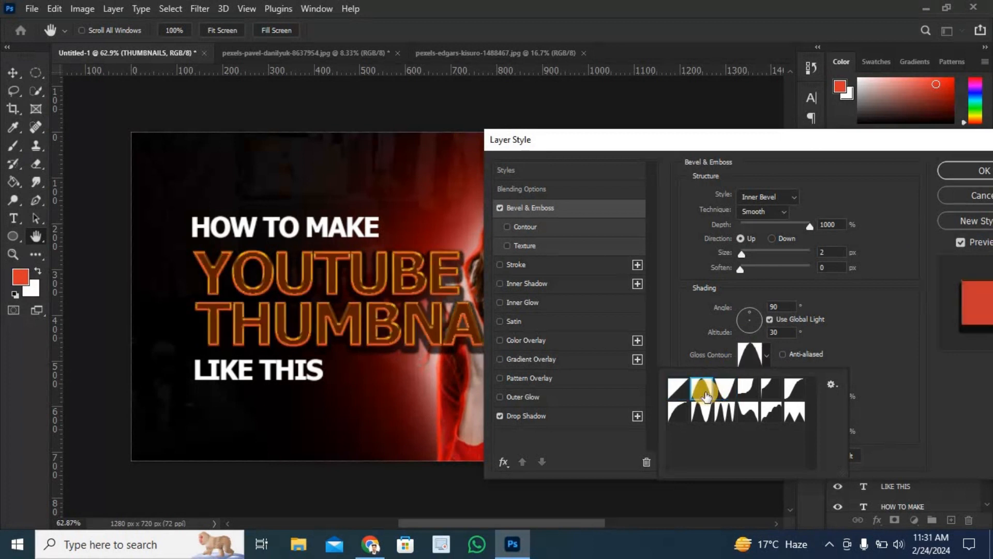
{"action": "left_click", "coordinate": [744, 387]}
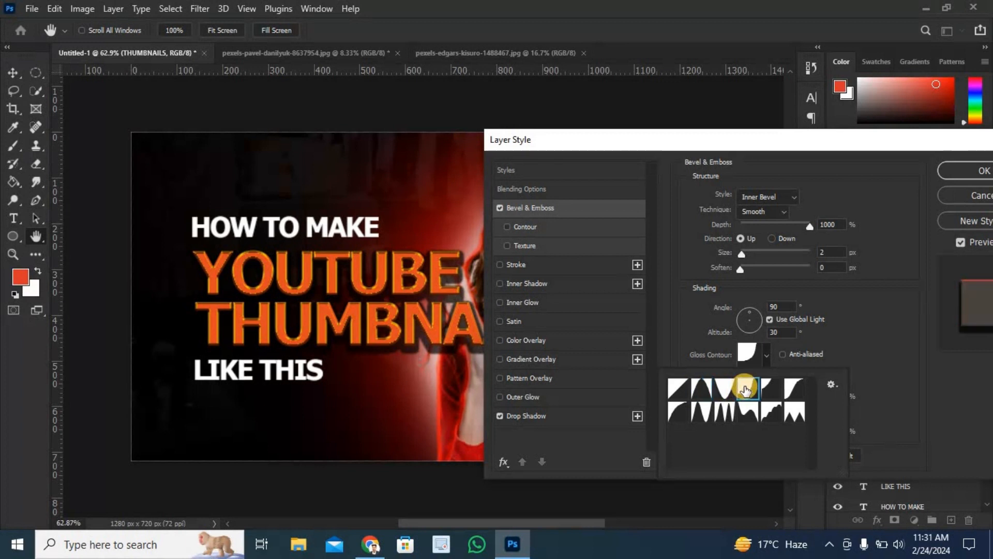
{"action": "left_click", "coordinate": [724, 392]}
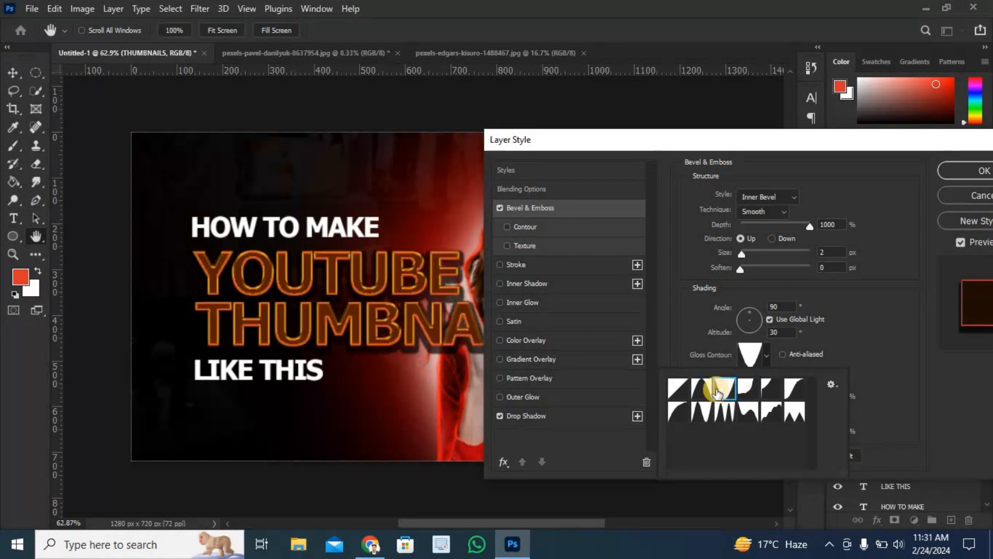
{"action": "left_click", "coordinate": [678, 393]}
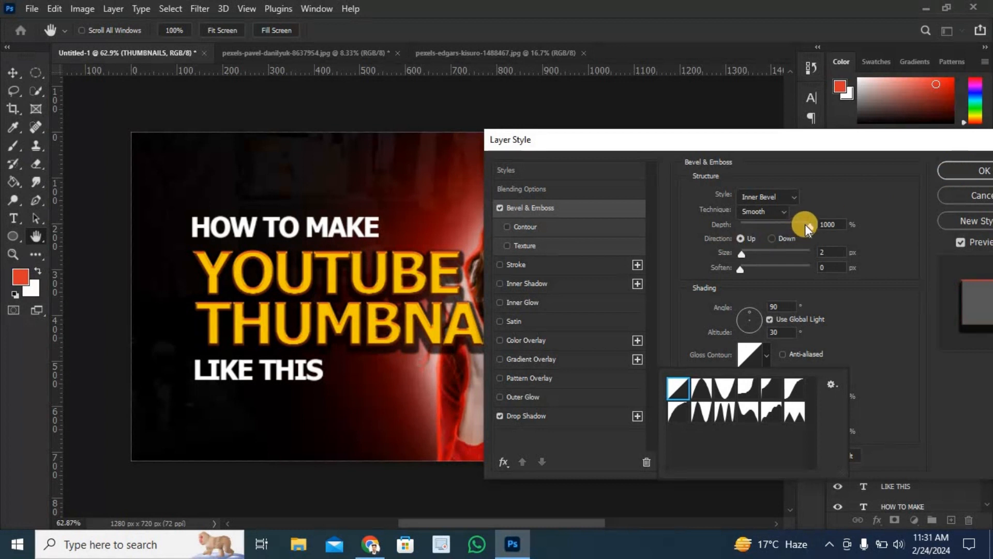
- Apply the Bevel & Emboss and Drop Shadow effects to the merged "YOUTUBE THUMBNAILS" layer
{"action": "left_click", "coordinate": [965, 171]}
{"action": "left_click", "coordinate": [965, 171]}
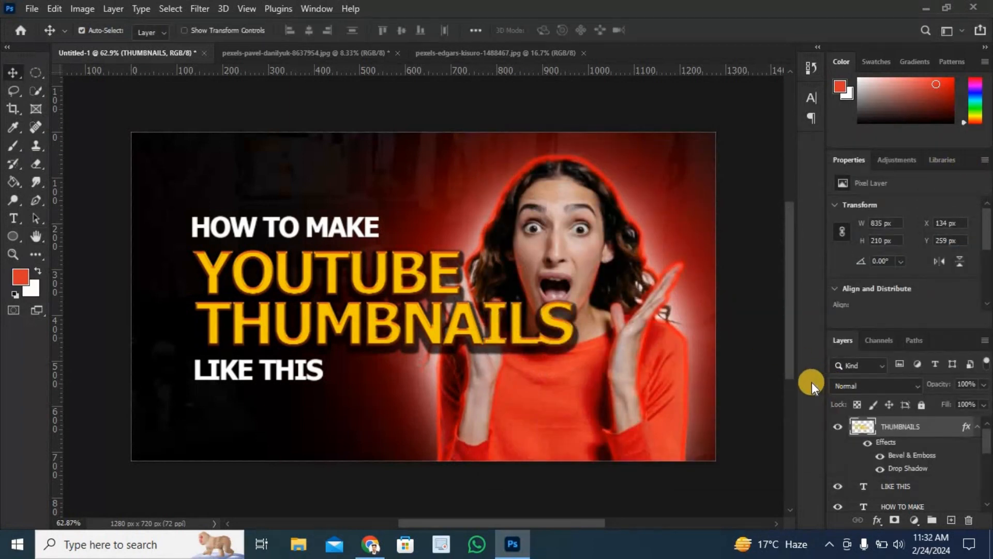
- Merge the white "HOW TO MAKE" and "LIKE THIS" text layers into a single pixel layer
{"action": "scroll", "coordinate": [916, 455], "scroll_direction": "down", "scroll_amount": 3}
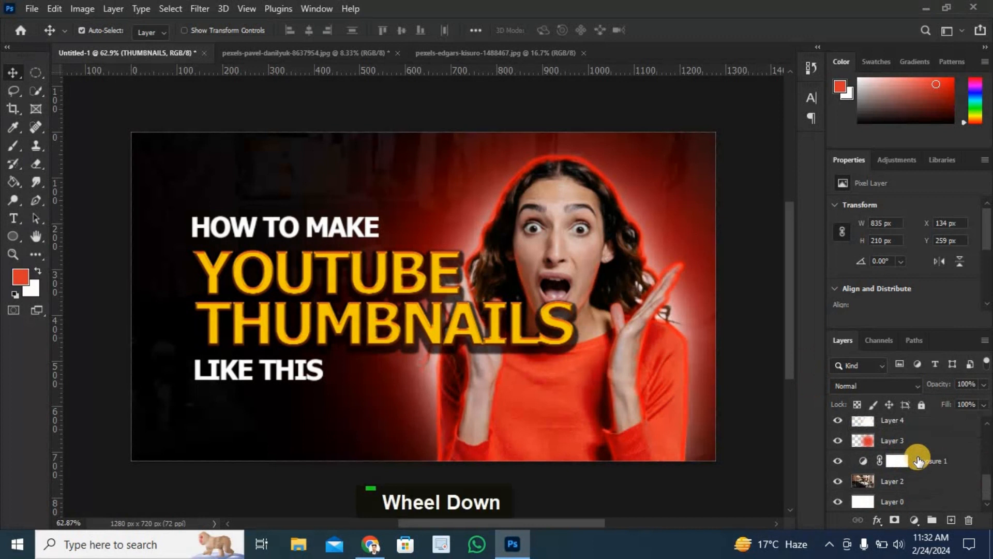
{"action": "scroll", "coordinate": [918, 461], "scroll_direction": "up", "scroll_amount": 3}
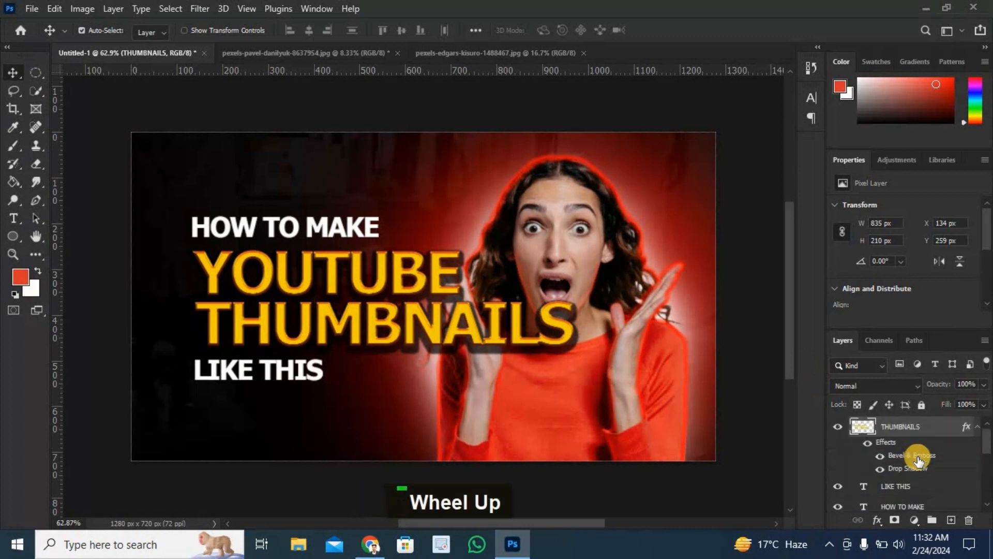
{"action": "left_click", "coordinate": [241, 222]}
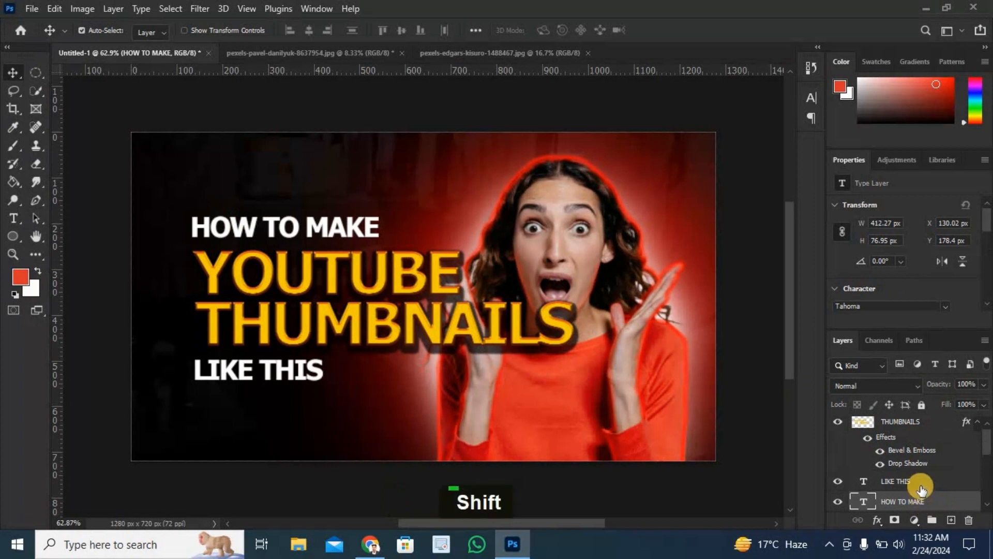
{"action": "left_click", "coordinate": [921, 486], "text": "ctrl"}
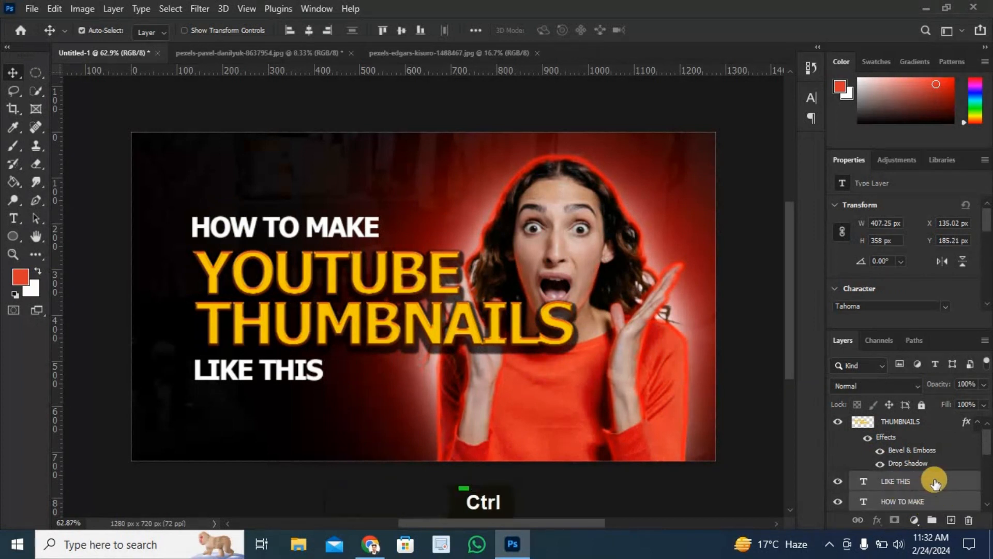
{"action": "key", "text": "ctrl+e"}
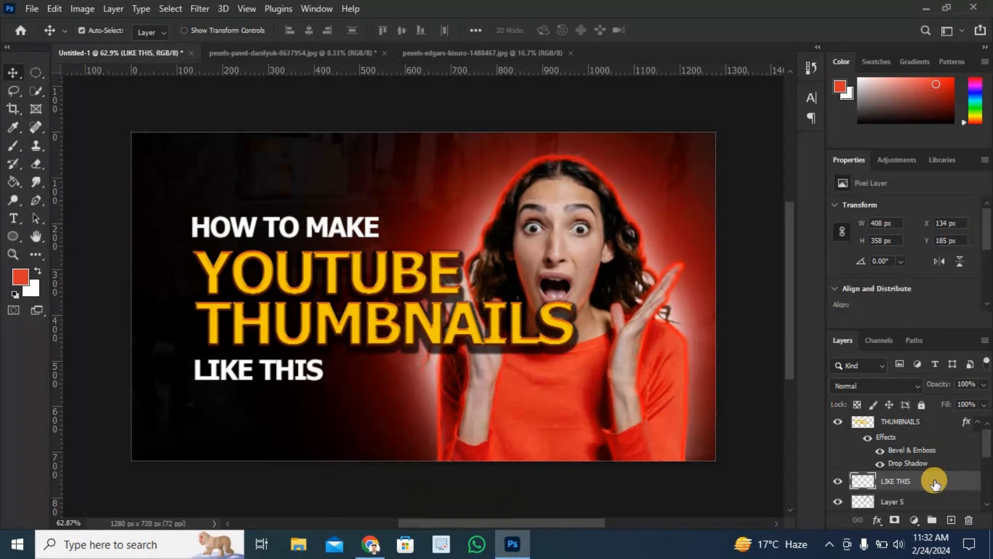
- Add a Drop Shadow effect with its preset settings to the merged white "LIKE THIS" layer
{"action": "left_click", "coordinate": [878, 520]}
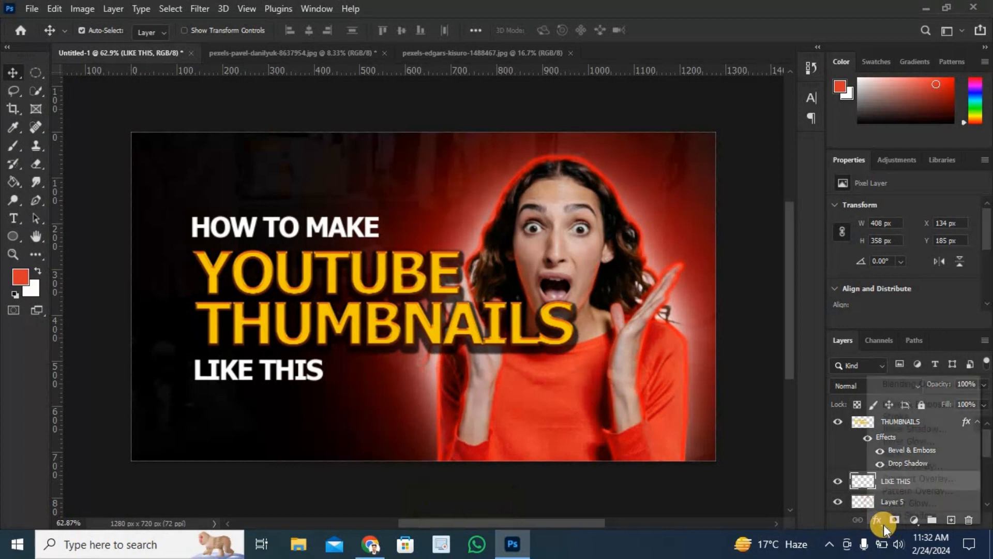
{"action": "left_click", "coordinate": [894, 516]}
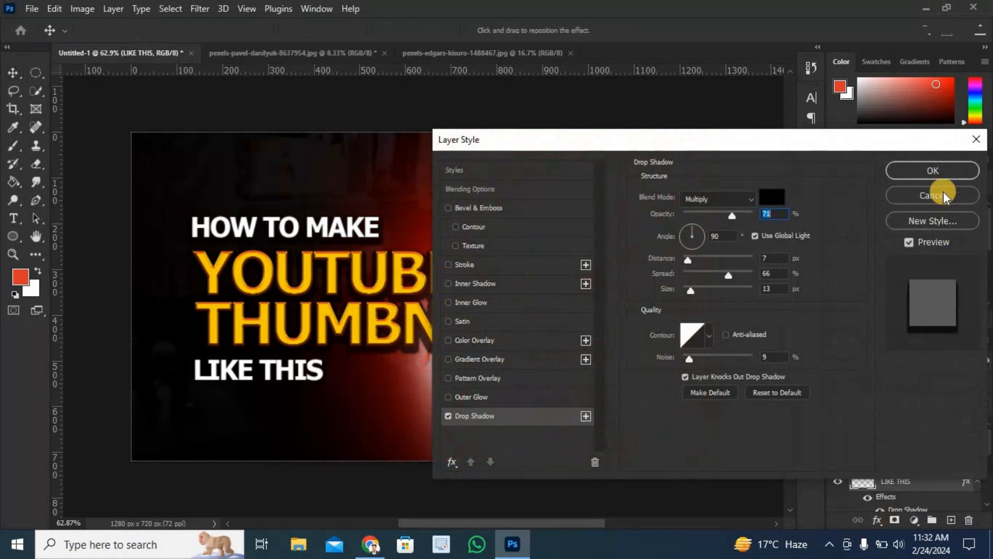
{"action": "left_click", "coordinate": [937, 168]}
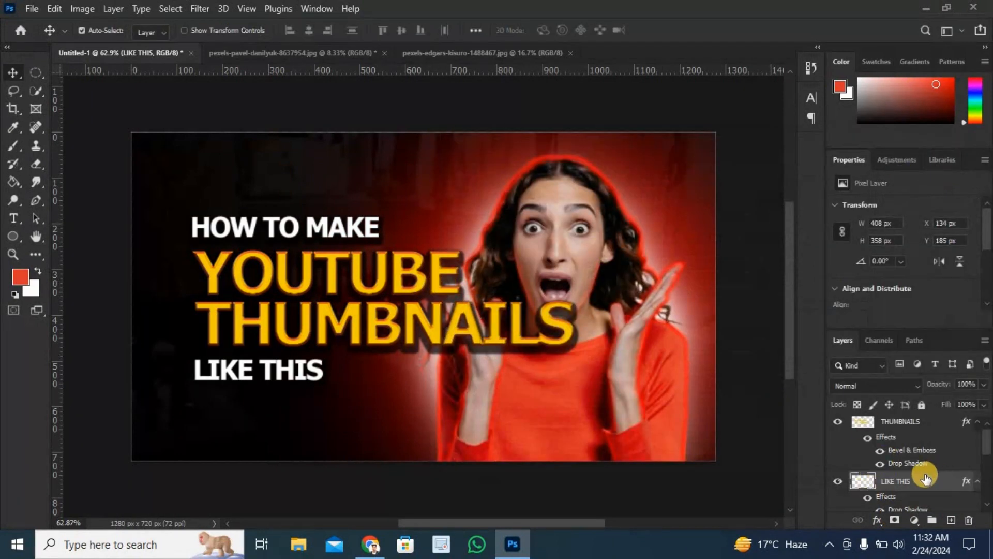
- Scale the yellow and white title layers together to about 70.6%, place them clear of the woman's face, and merge them into one layer
{"action": "left_click", "coordinate": [908, 422], "text": "ctrl"}
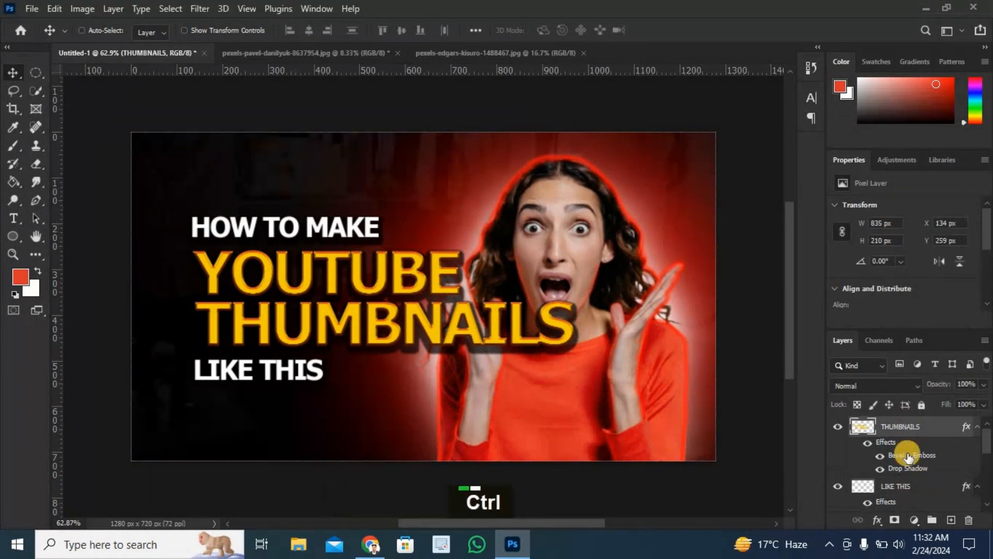
{"action": "left_click", "coordinate": [910, 489], "text": "ctrl"}
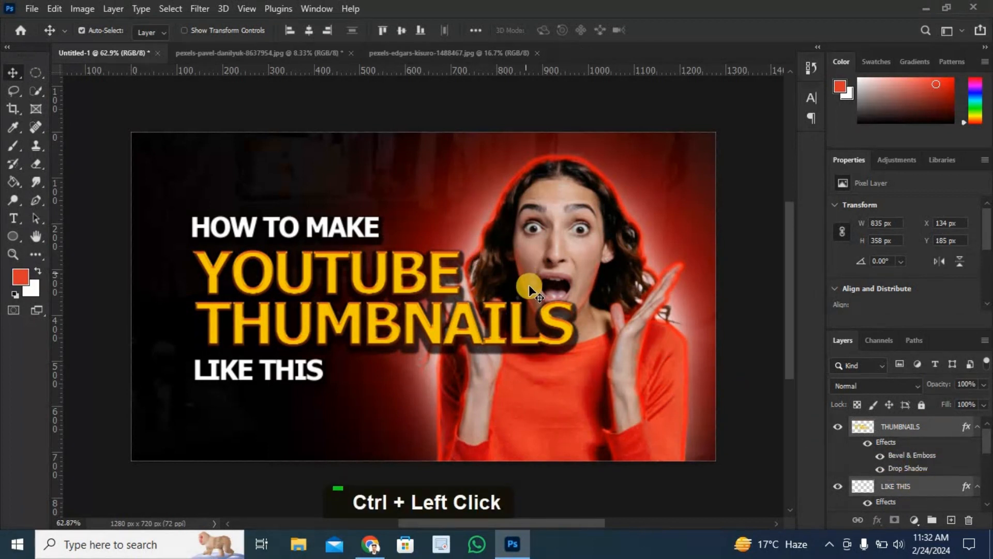
{"action": "key", "text": "ctrl+t"}
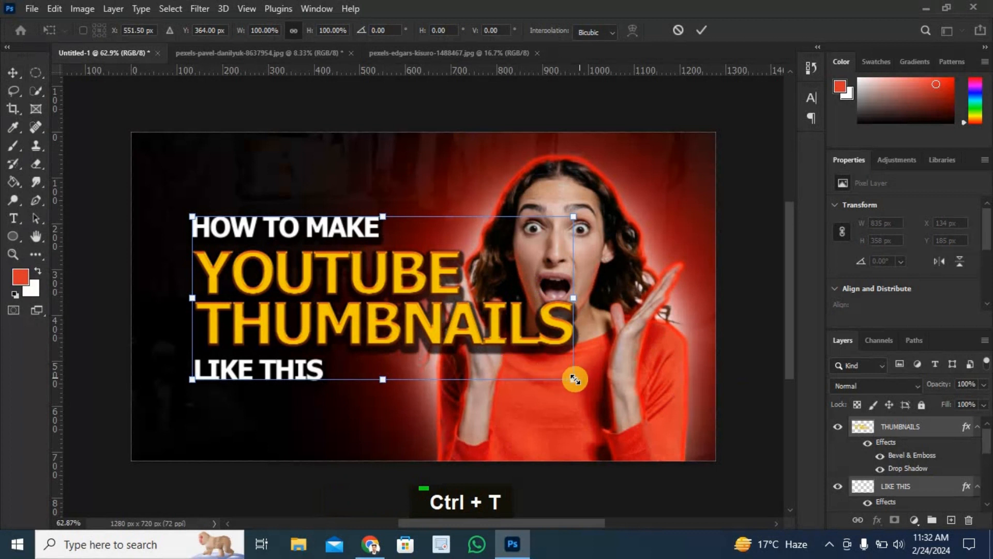
{"action": "left_click_drag", "start_coordinate": [571, 379], "coordinate": [440, 323]}
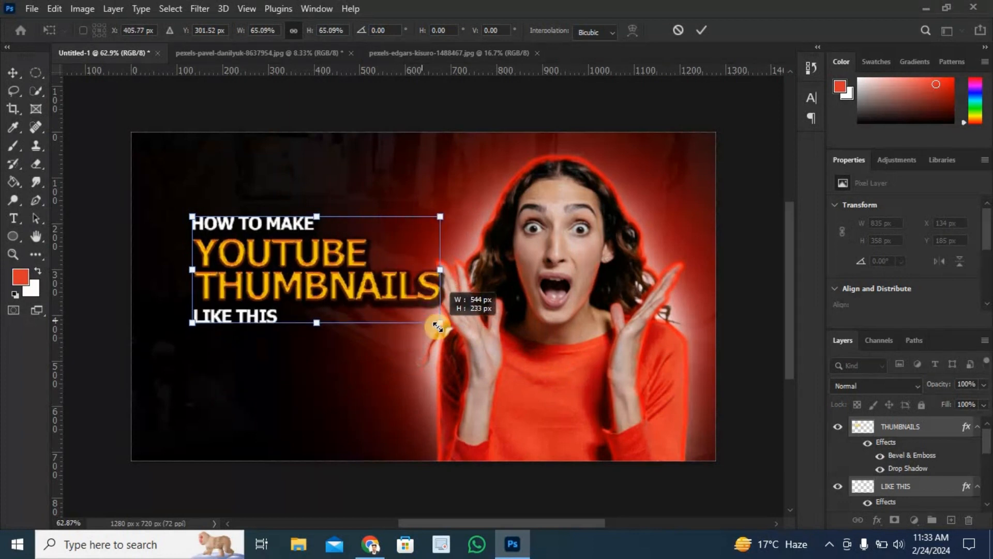
{"action": "left_click_drag", "start_coordinate": [309, 271], "coordinate": [275, 278]}
{"action": "left_click_drag", "start_coordinate": [410, 331], "coordinate": [430, 348]}
{"action": "left_click_drag", "start_coordinate": [328, 297], "coordinate": [329, 308]}
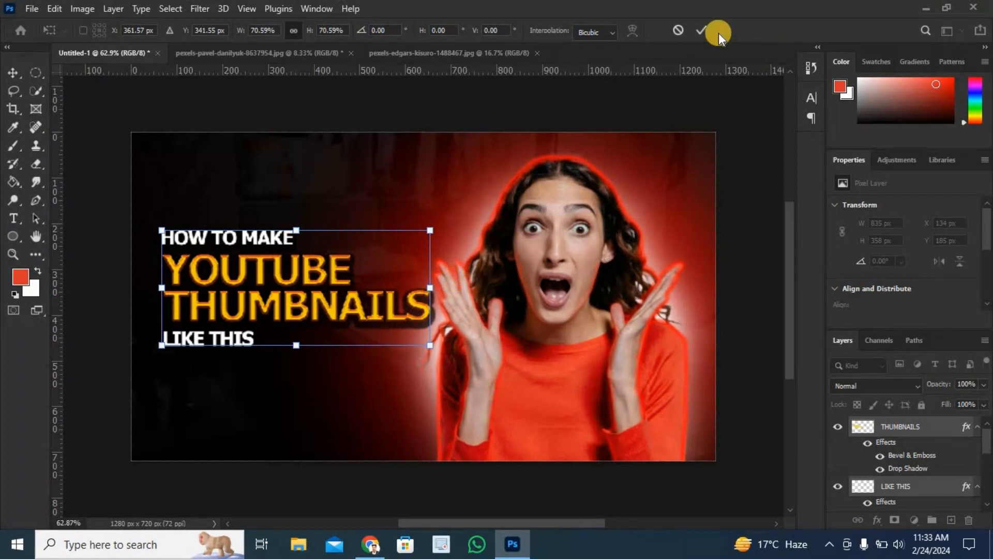
{"action": "left_click", "coordinate": [700, 29]}
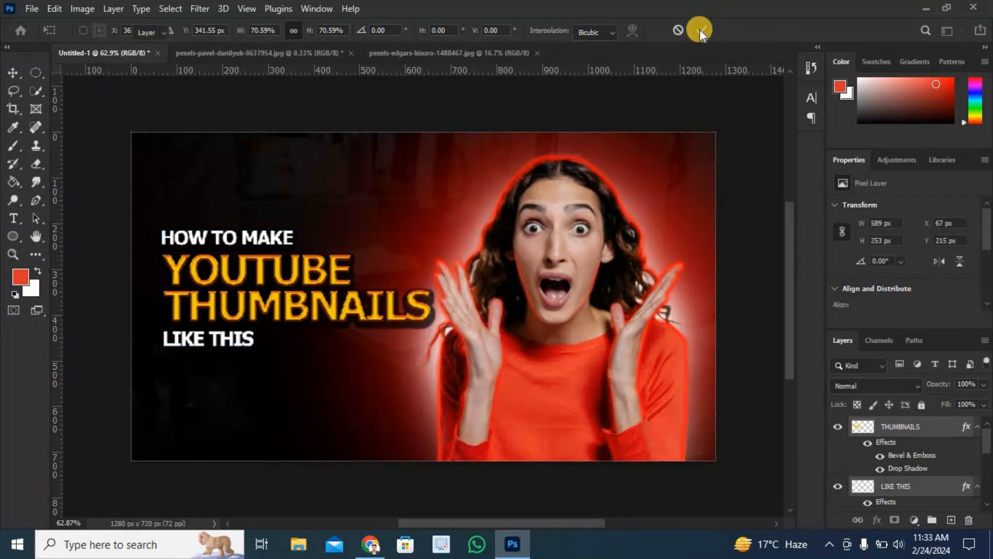
{"action": "key", "text": "ctrl+e"}
- Slant the merged title upward to the right by about 4.9° with a Perspective transform and move it to about X 77 px, Y 187 px
{"action": "key", "text": "ctrl+t"}
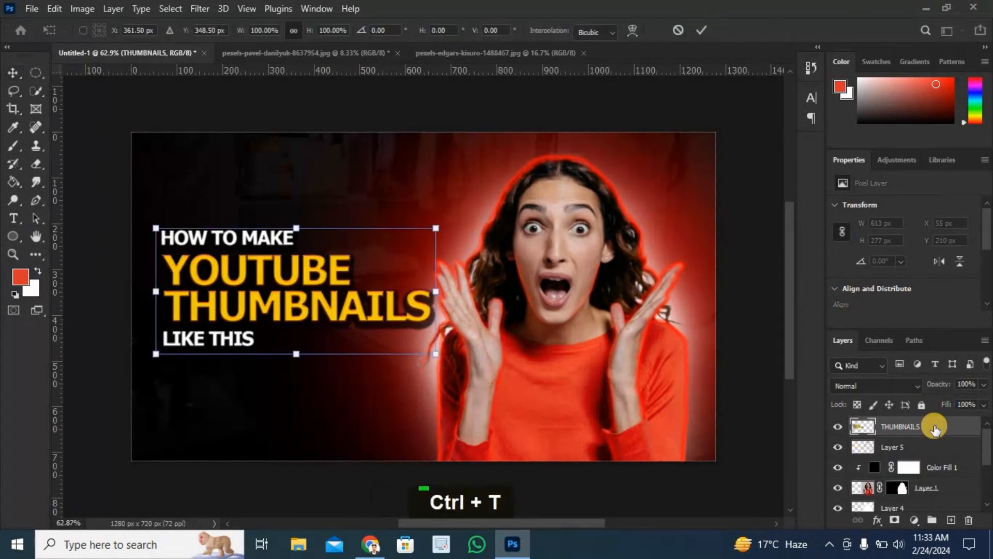
{"action": "right_click", "coordinate": [302, 296]}
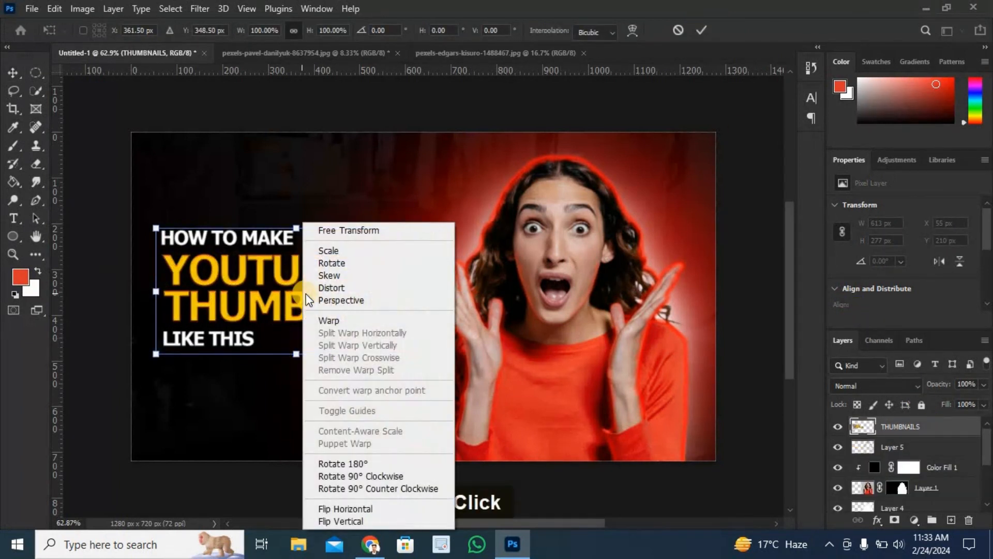
{"action": "left_click", "coordinate": [357, 297]}
{"action": "left_click_drag", "start_coordinate": [441, 296], "coordinate": [436, 268]}
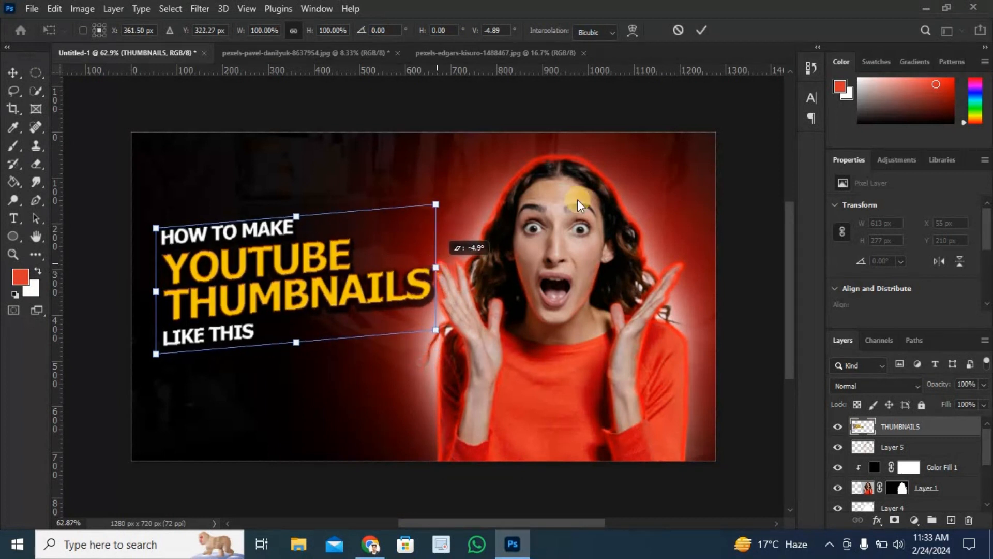
{"action": "left_click", "coordinate": [706, 30]}
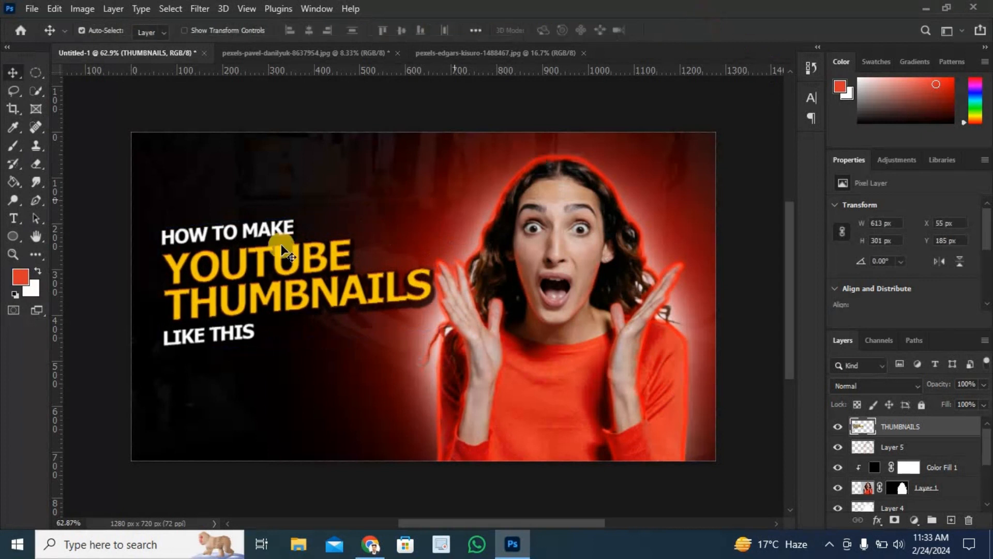
{"action": "left_click_drag", "start_coordinate": [254, 257], "coordinate": [265, 256]}
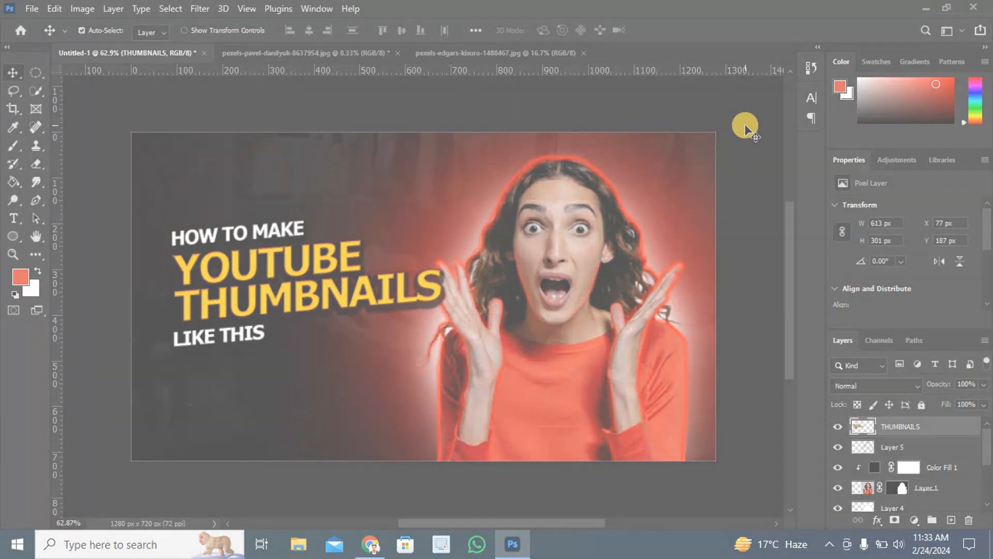